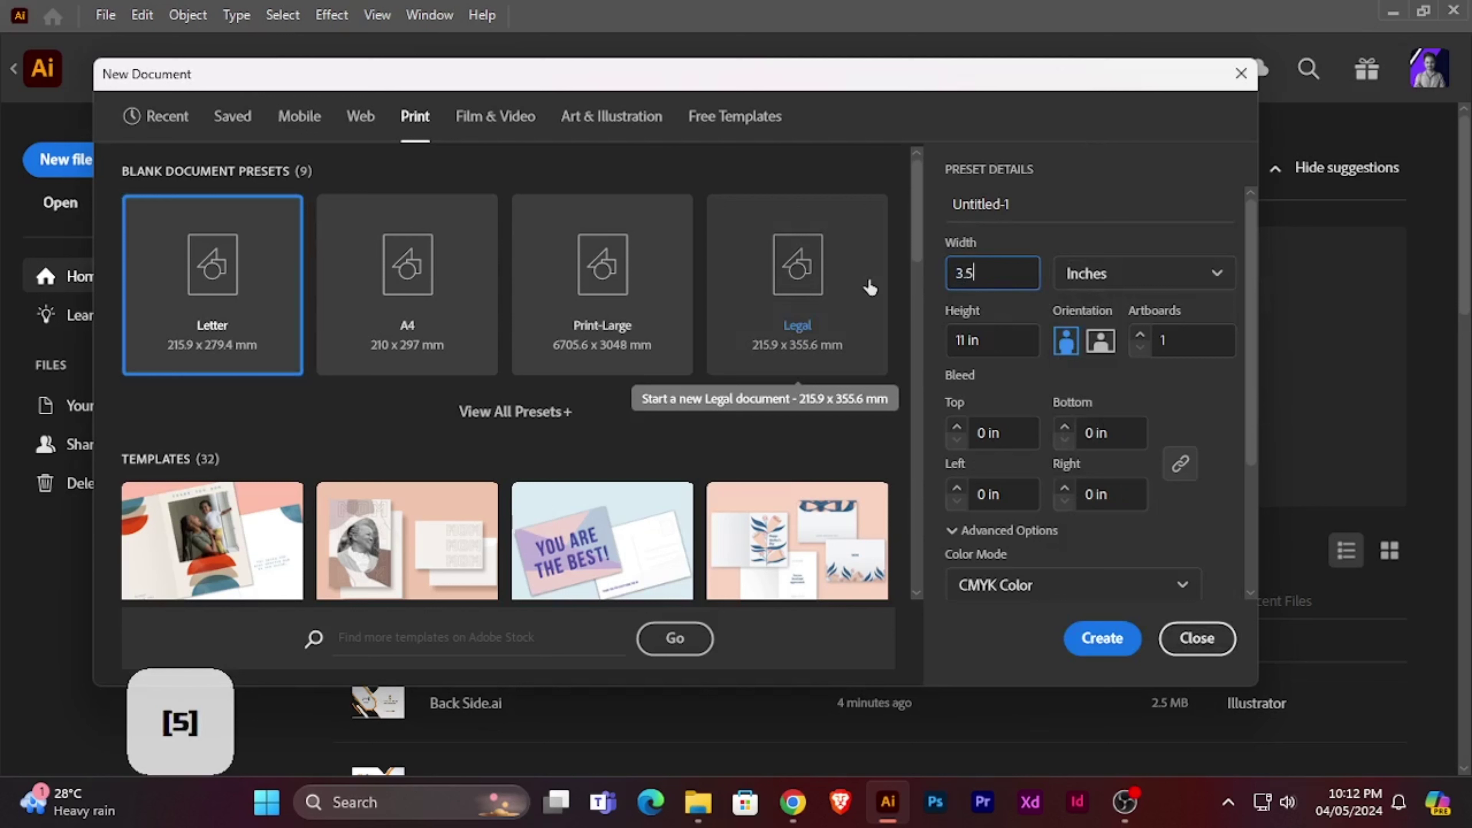
- Set the new document's height to 2 in and all four bleeds to 0.125 in, and create the document
click(985, 334)
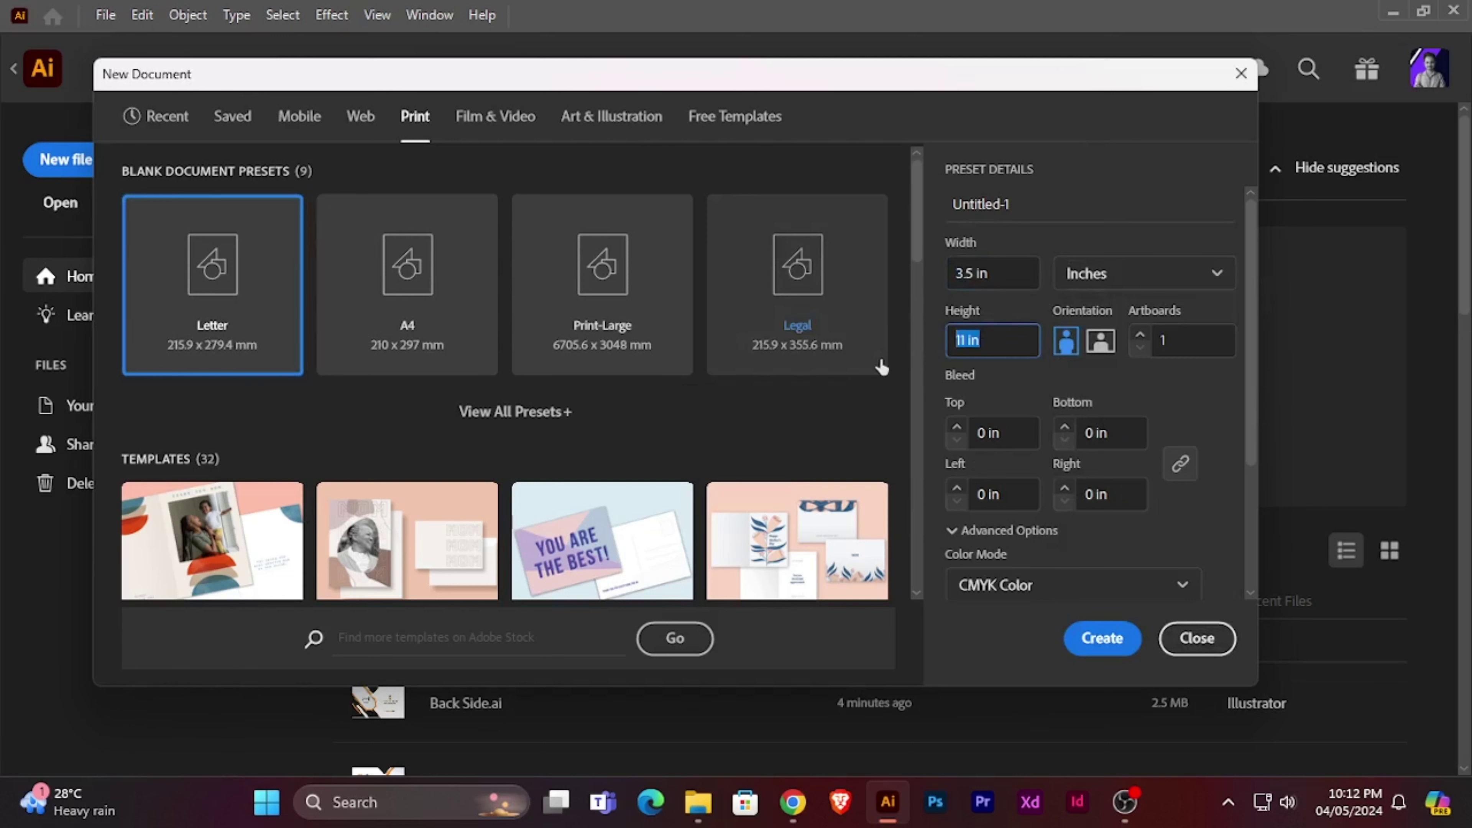
text(2)
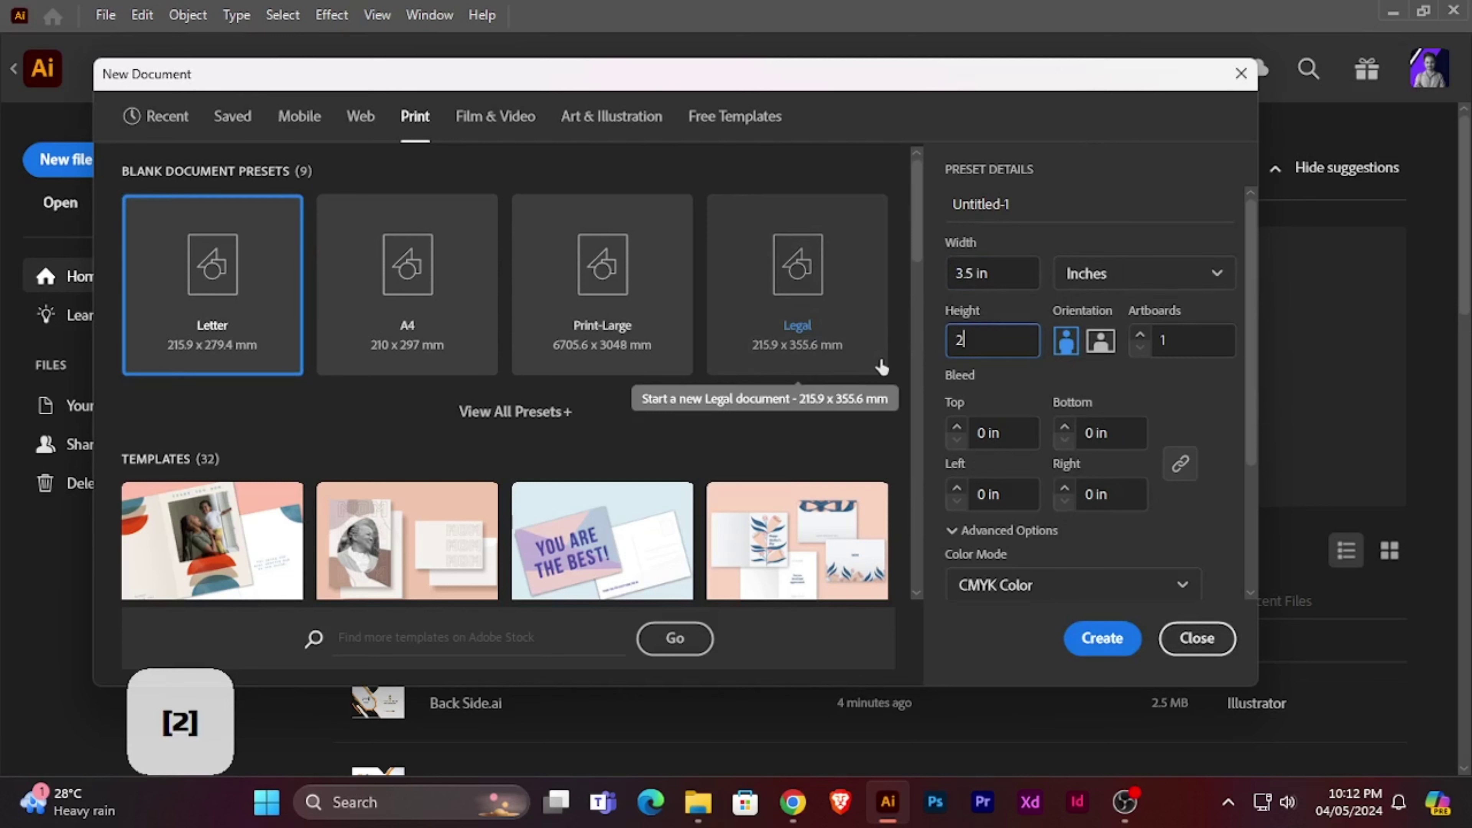
click(958, 429)
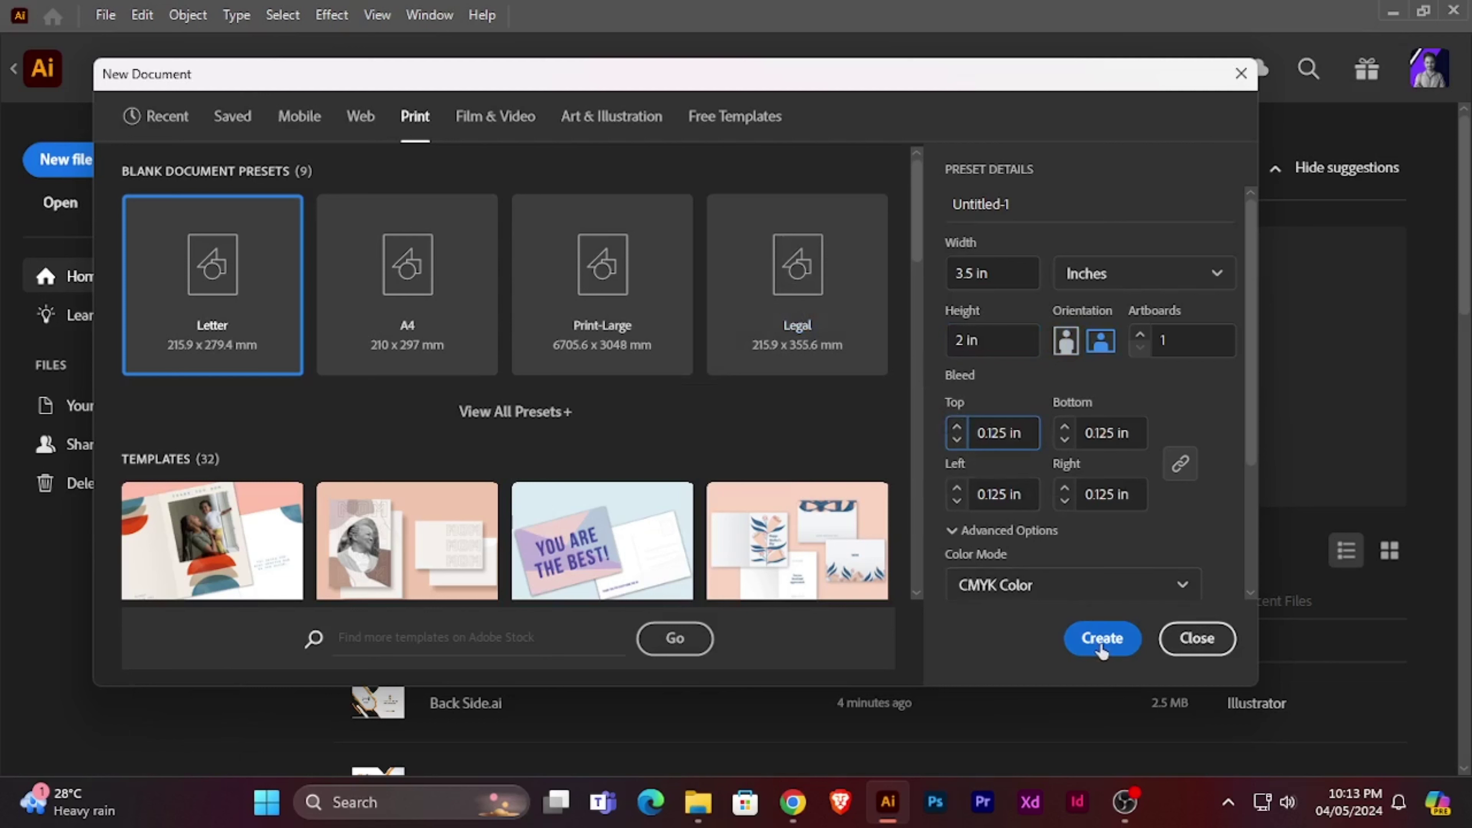
drag(838, 688, 848, 776)
click(1079, 721)
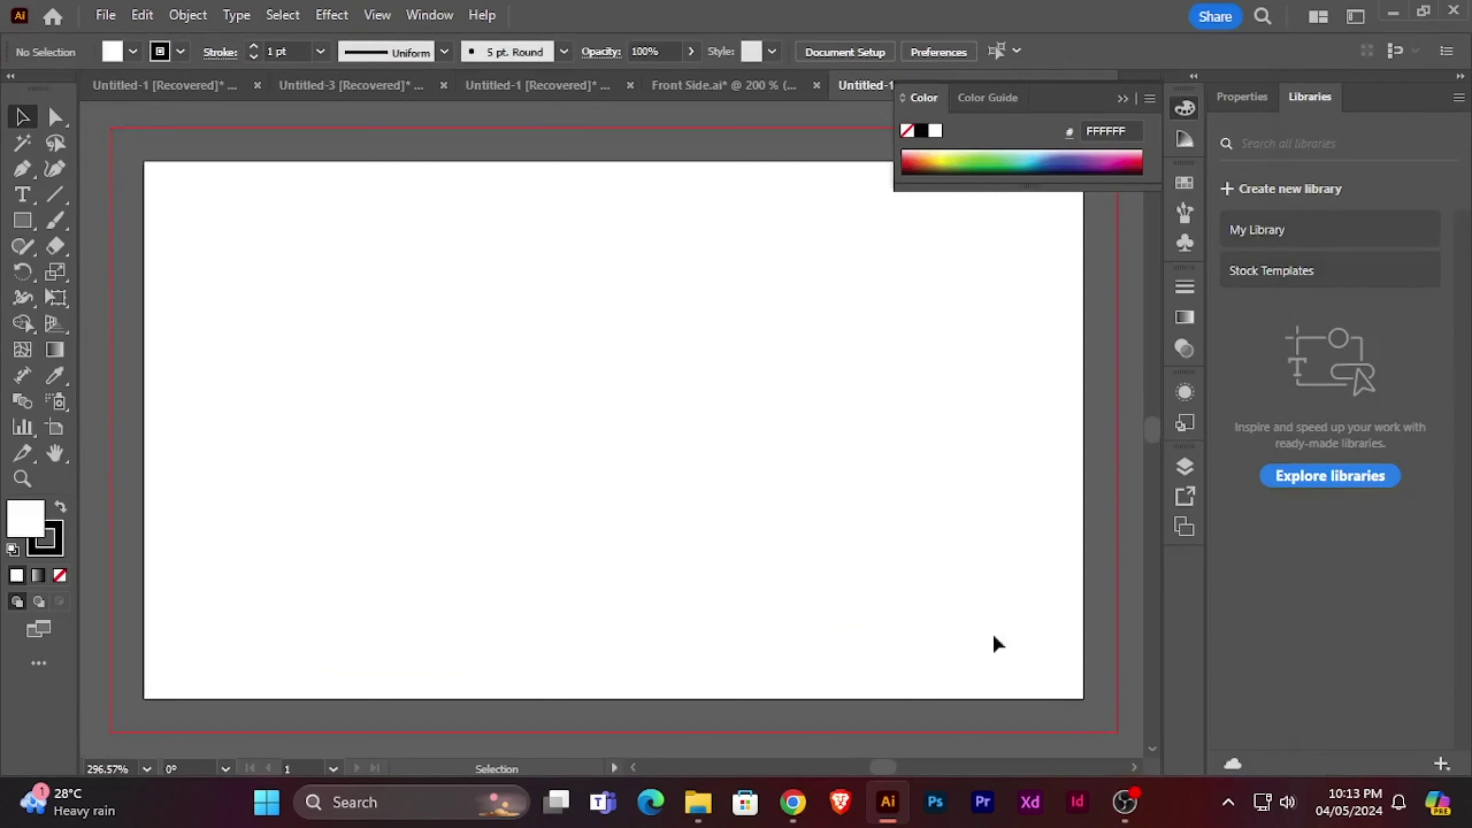
- Draw a white rectangle without stroke that covers the artboard out to the bleed edges
key(ctrl+minus)
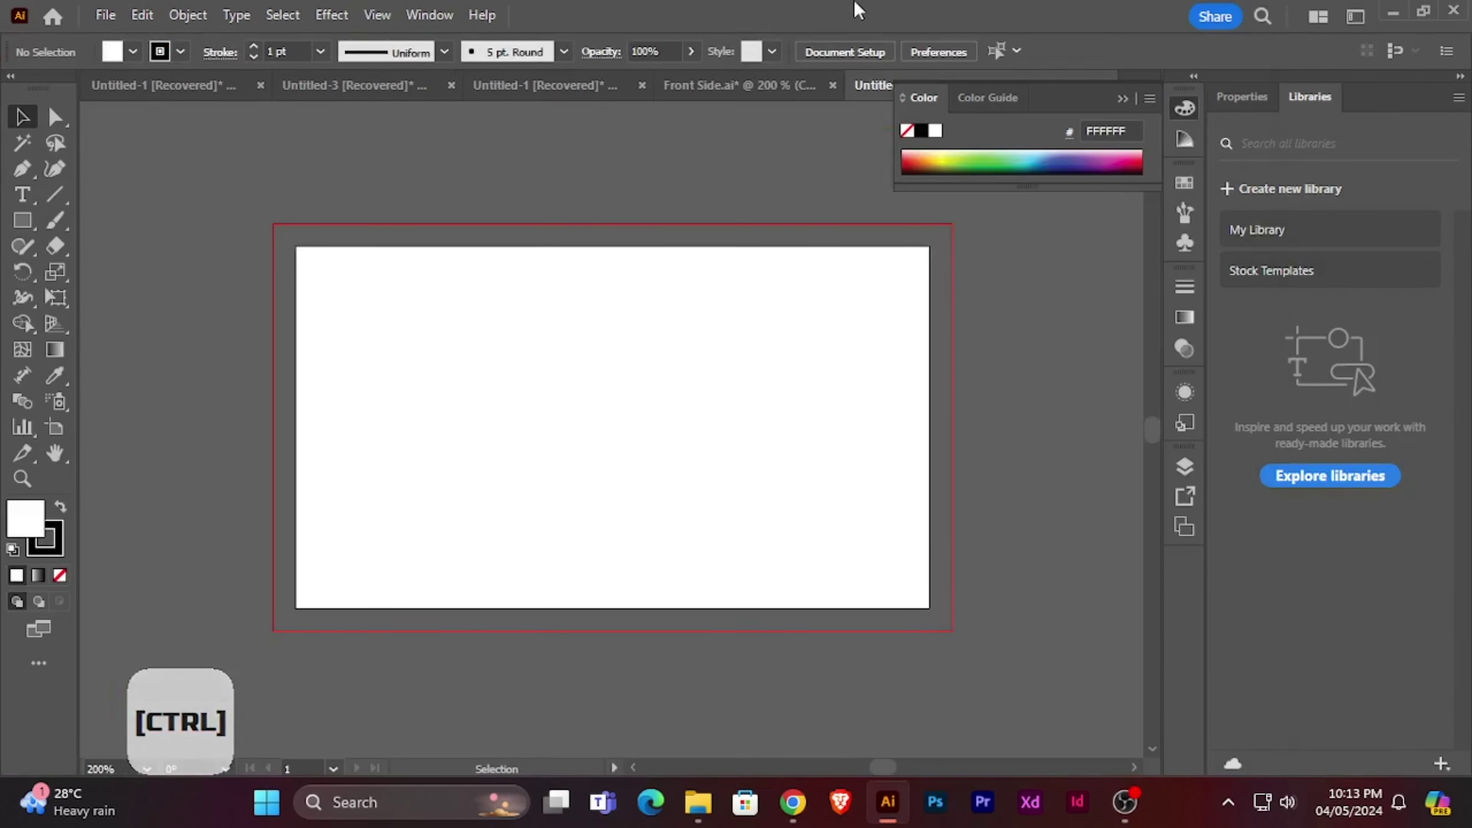
click(1460, 77)
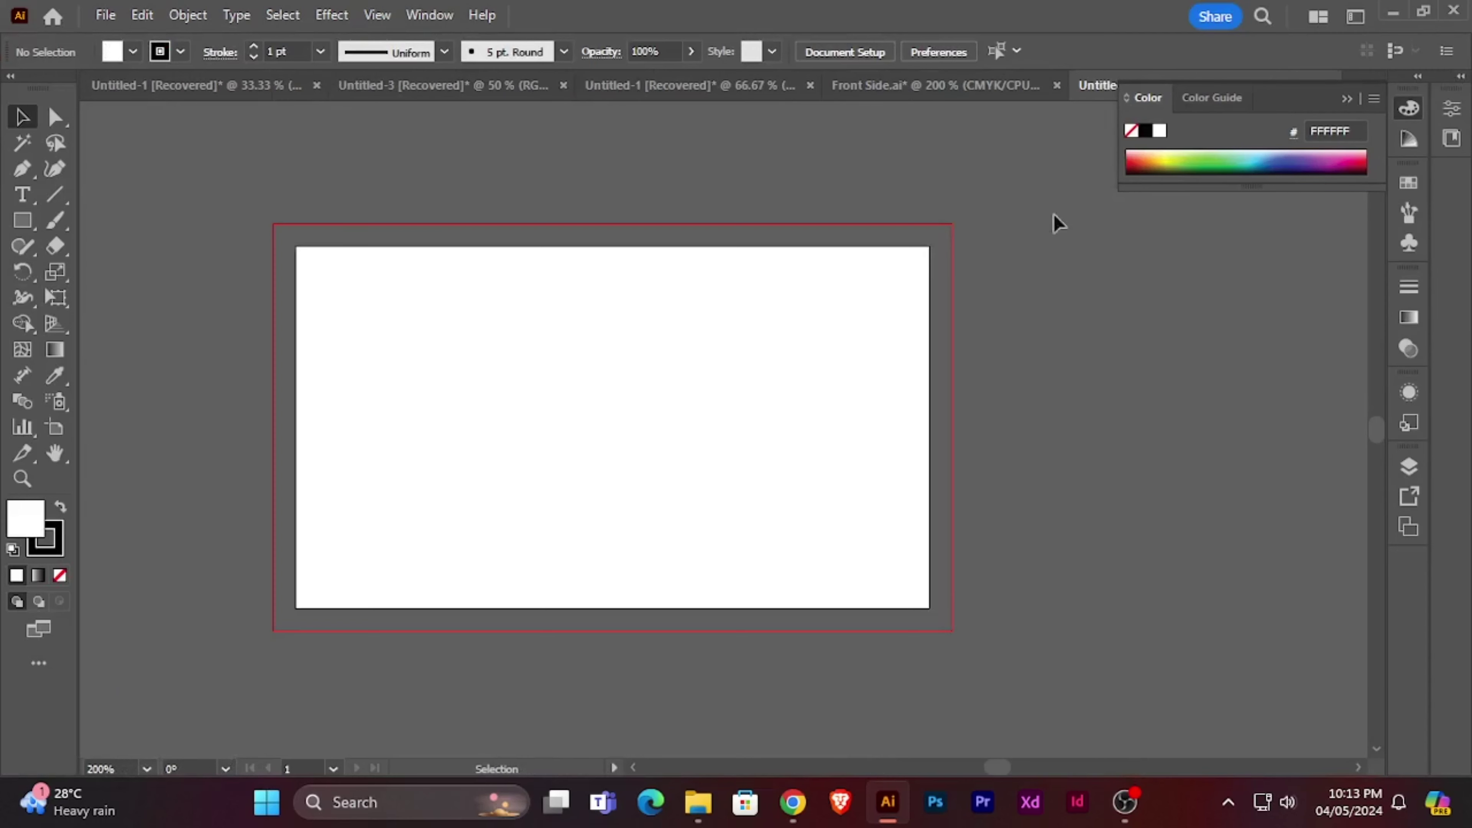
click(60, 576)
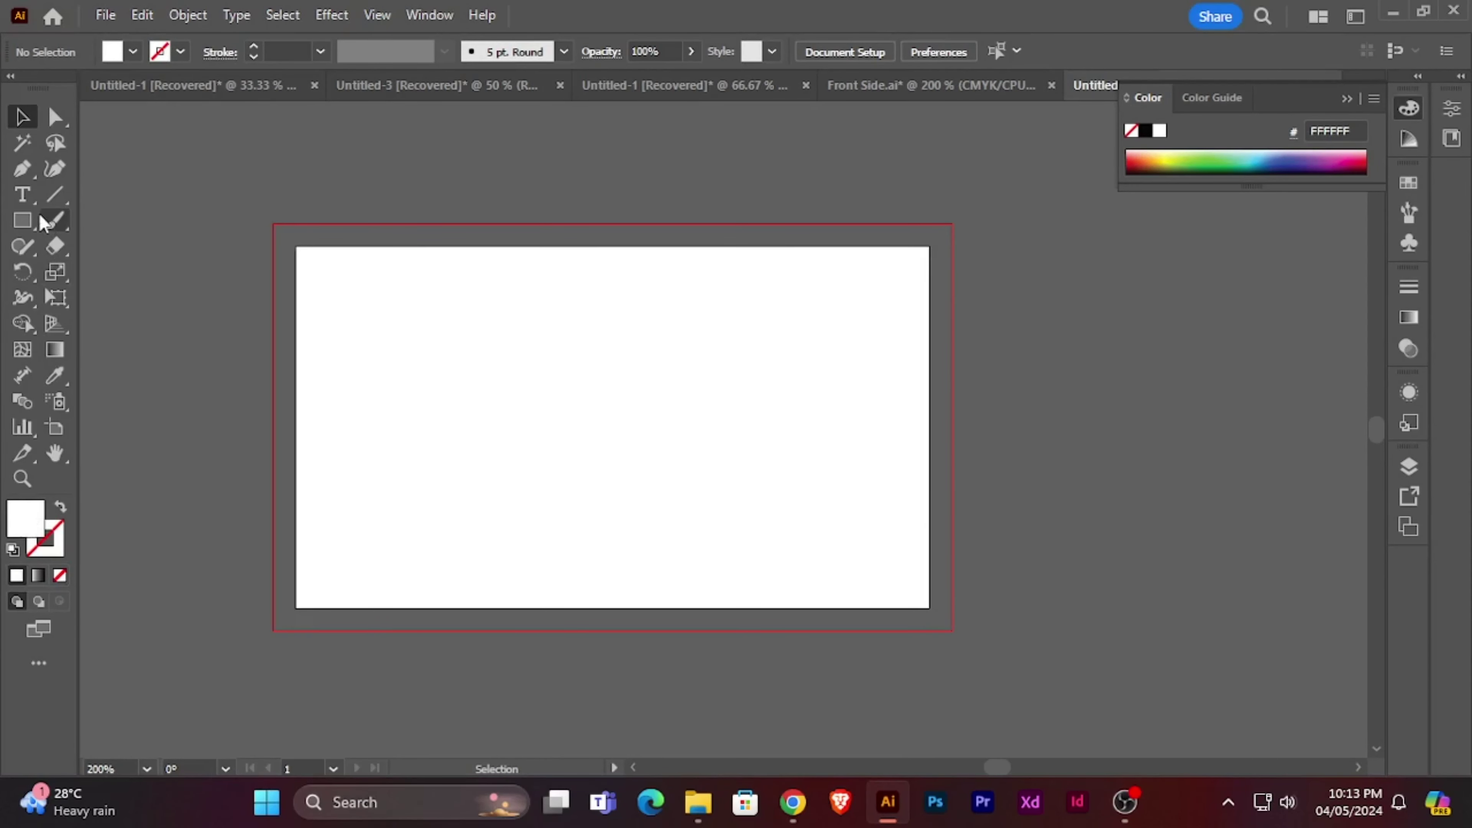
click(23, 221)
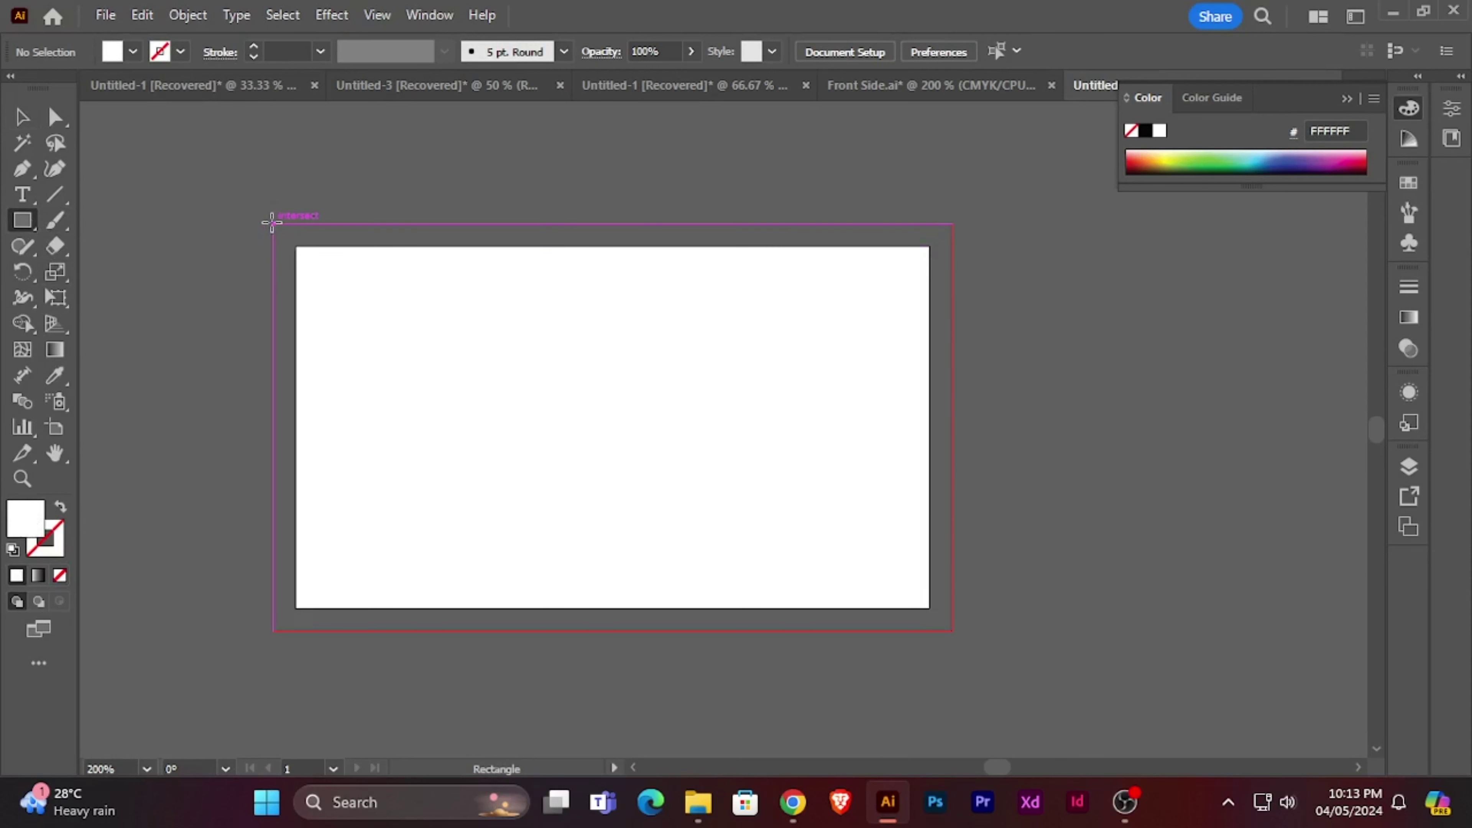
drag(273, 224, 953, 629)
- Offset the rectangle's path by -0.25 in and convert the resulting inner rectangle into guides
click(188, 15)
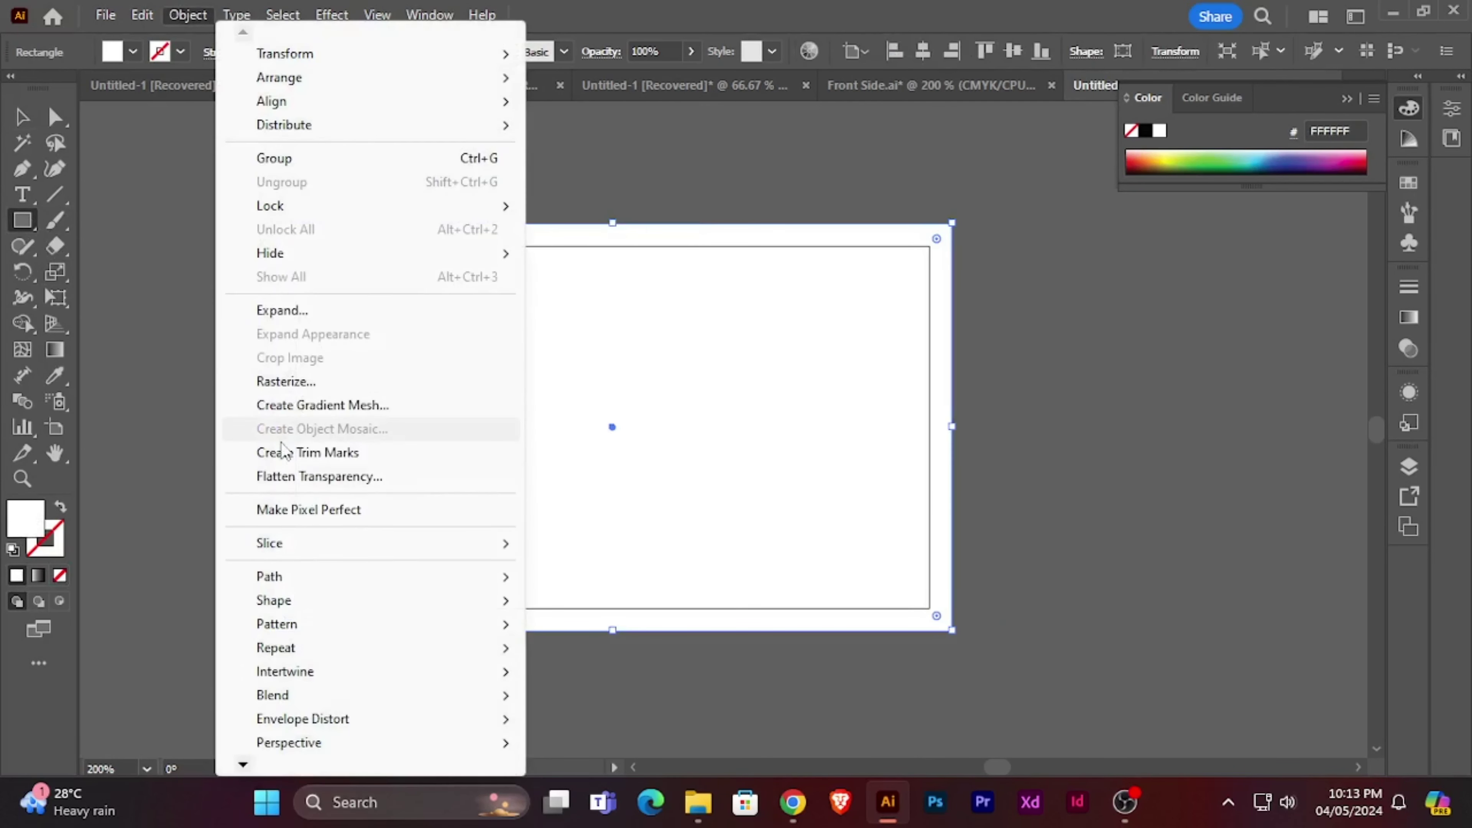
mouse_move(273, 577)
click(589, 361)
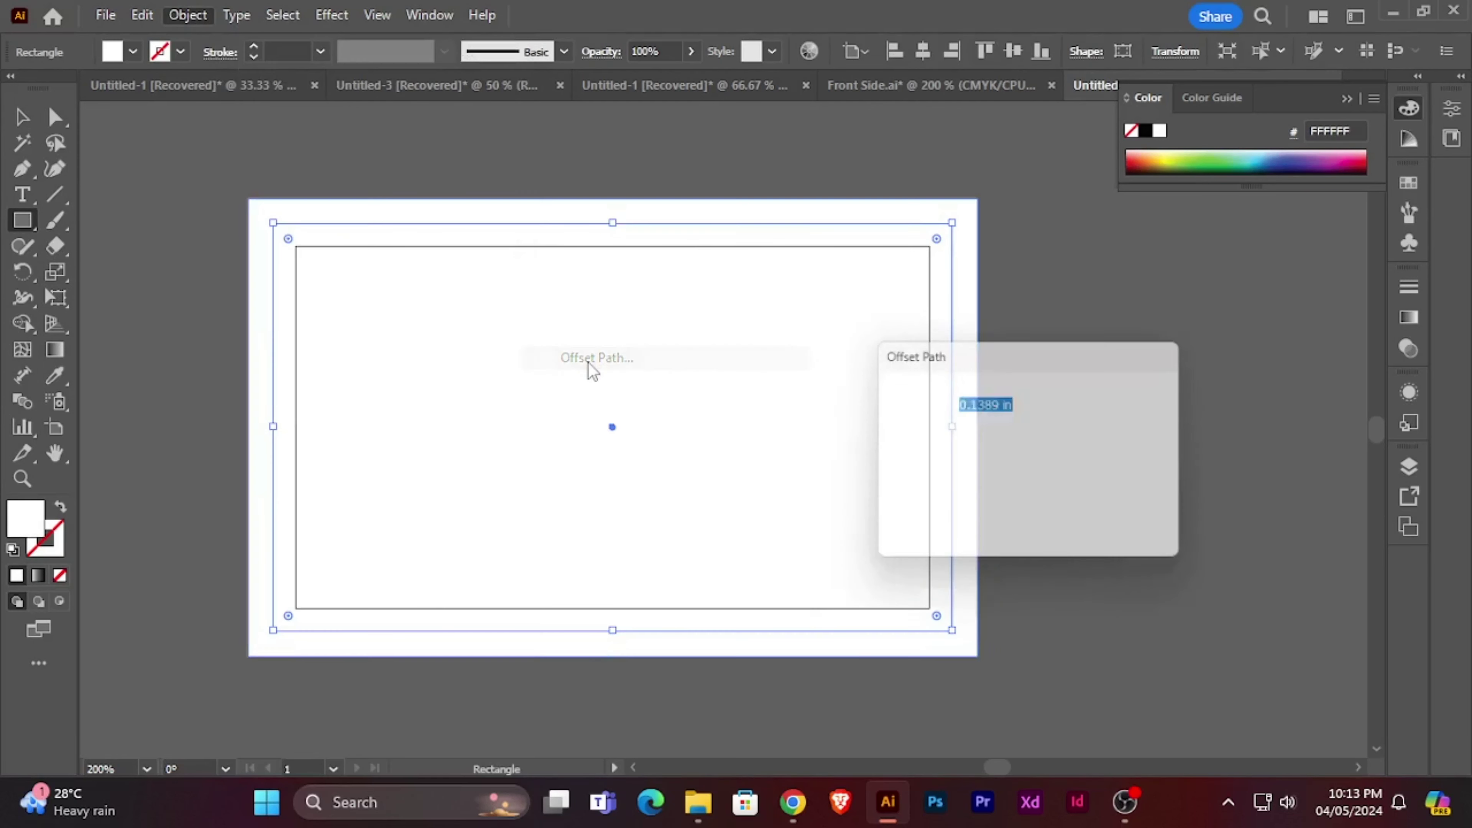
key(Down)
key(Down)
key(Down)
key(Down)
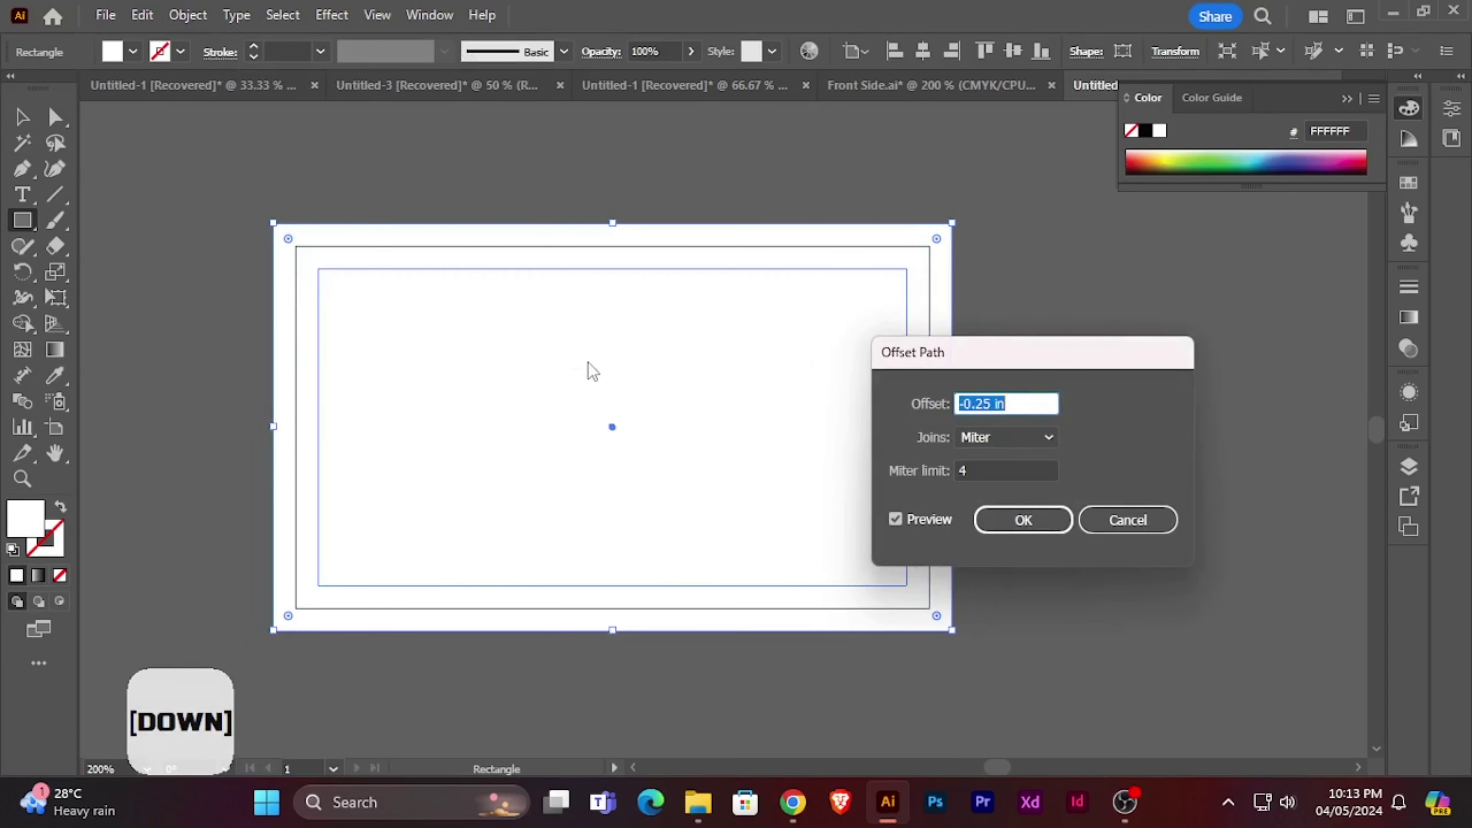
click(1046, 519)
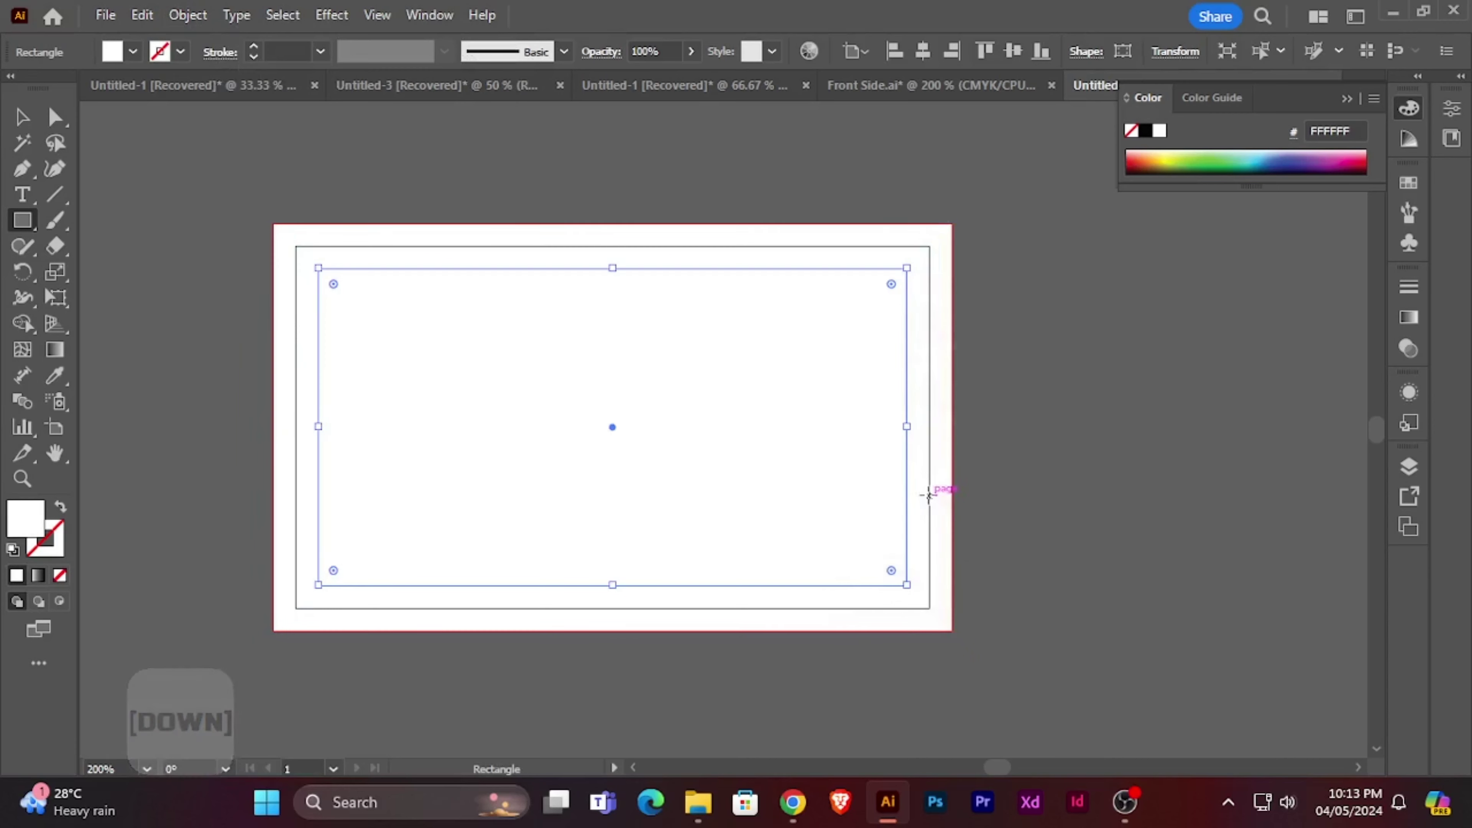
right_click(907, 499)
click(1002, 576)
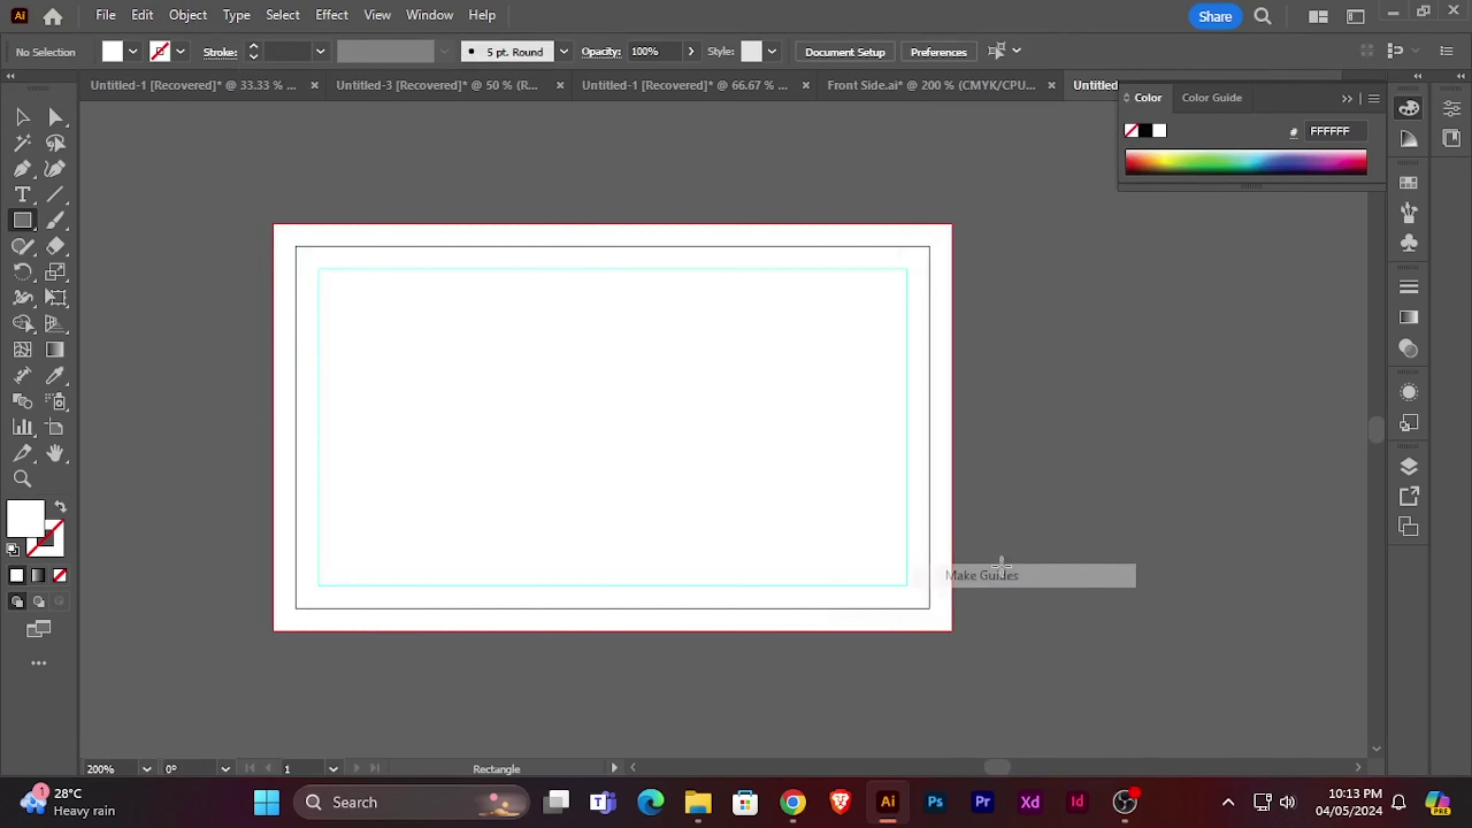
- Paste the copied name, job title and contact details onto the card
click(159, 19)
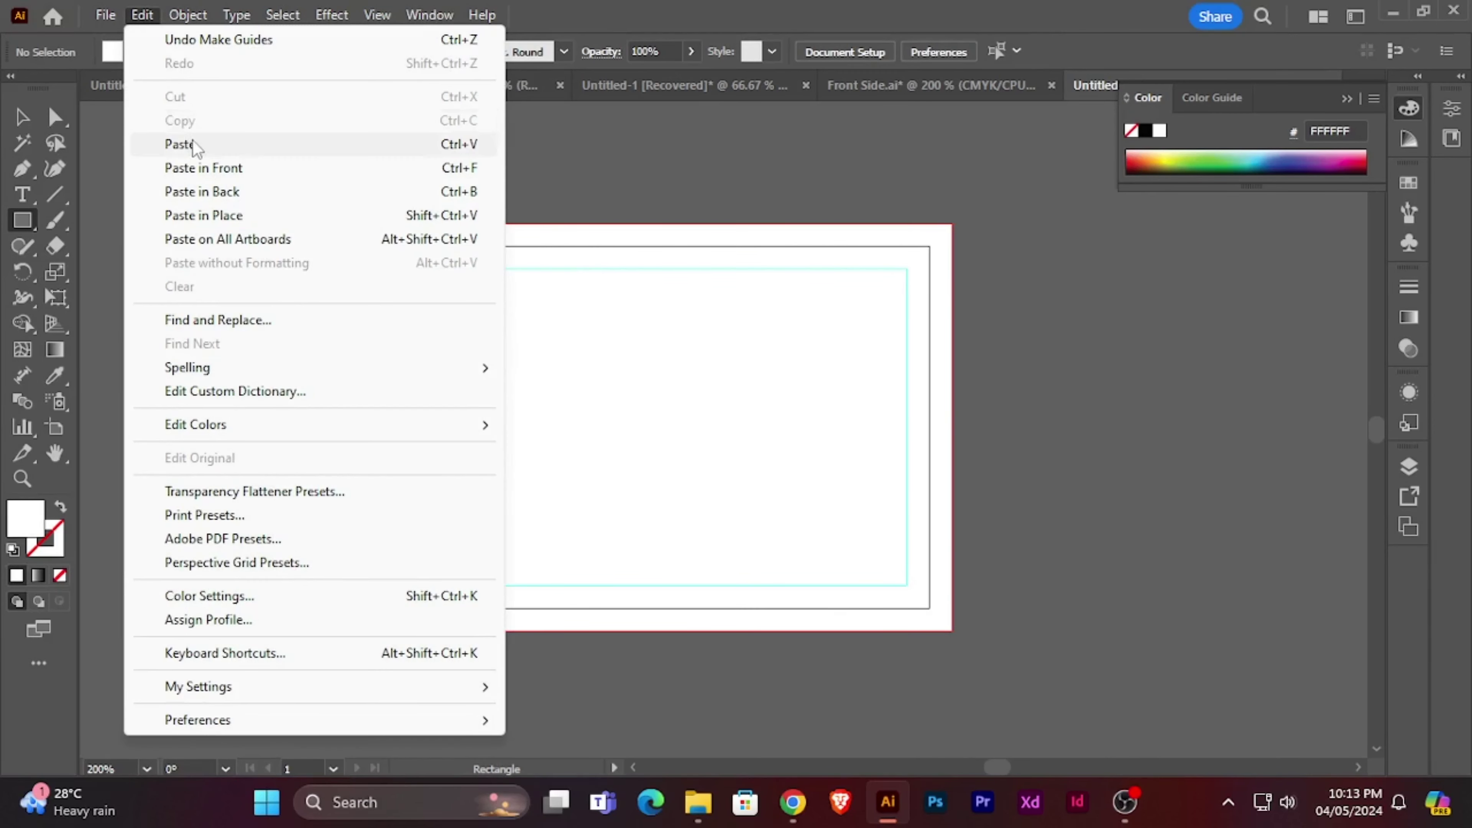
click(192, 140)
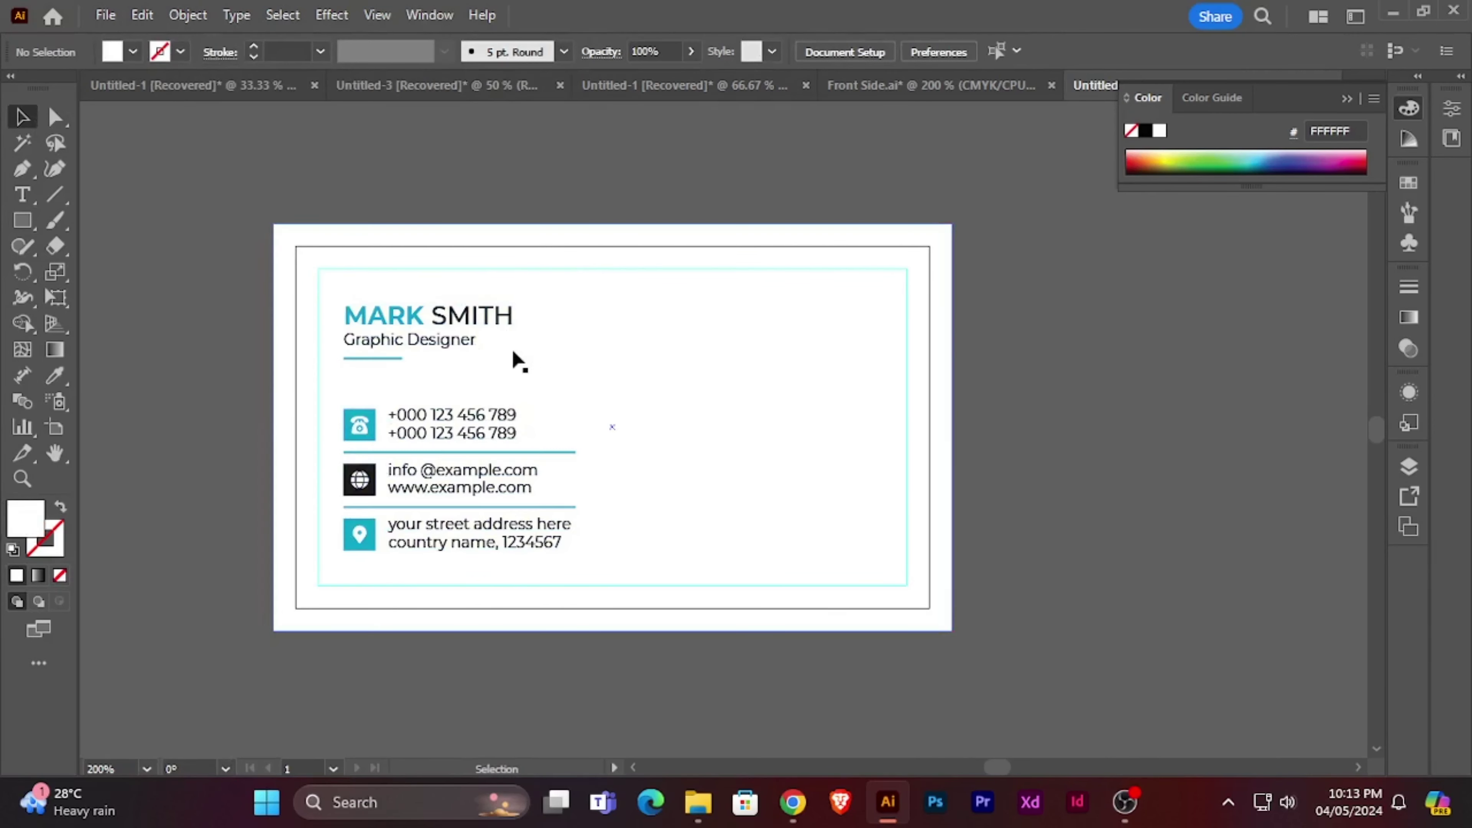
click(496, 333)
click(1070, 430)
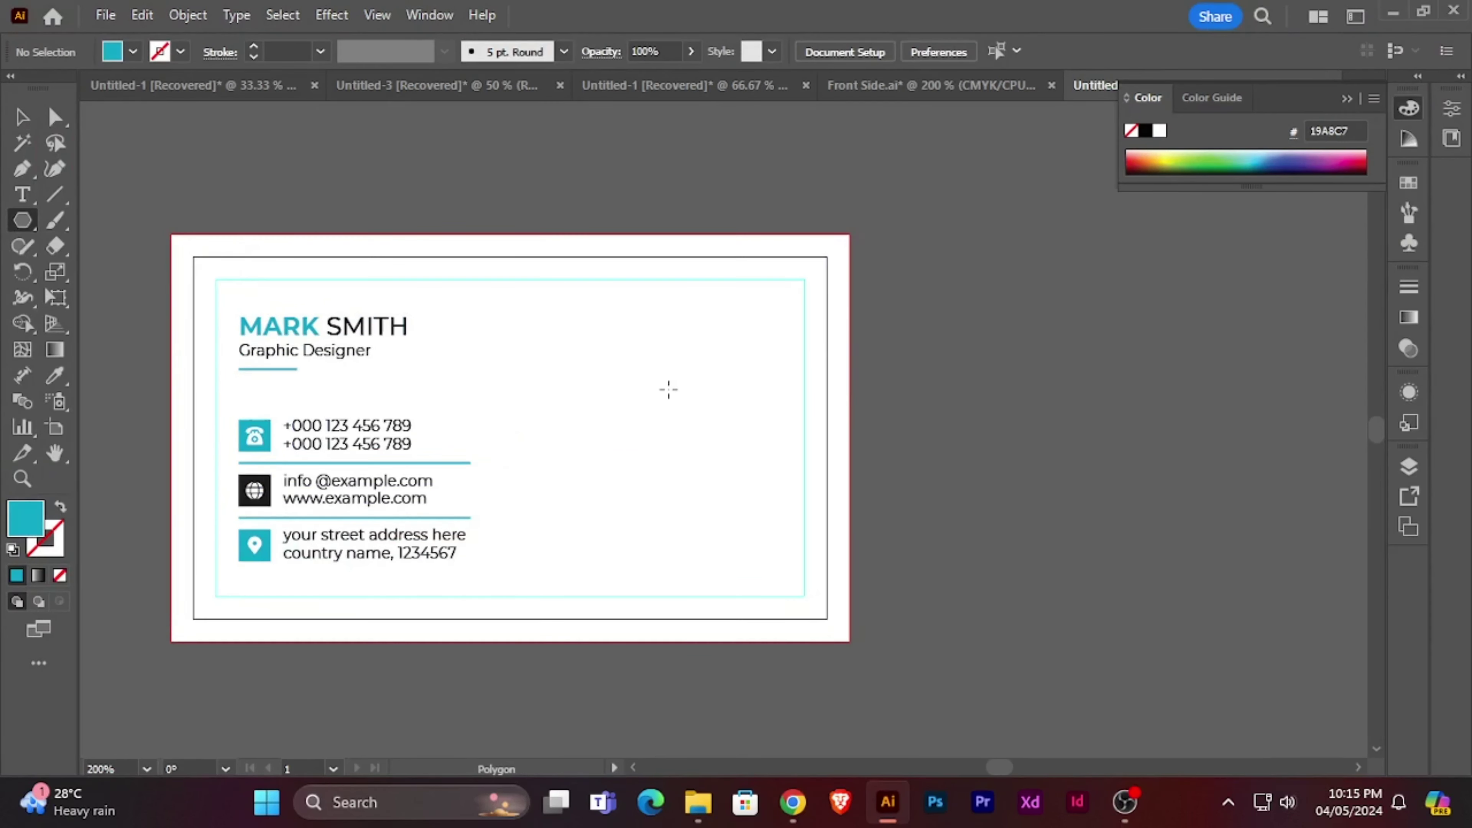
- Draw a large teal hexagon on the card's right half, centre it vertically and shift it right past the bleed edge
drag(669, 389, 859, 445)
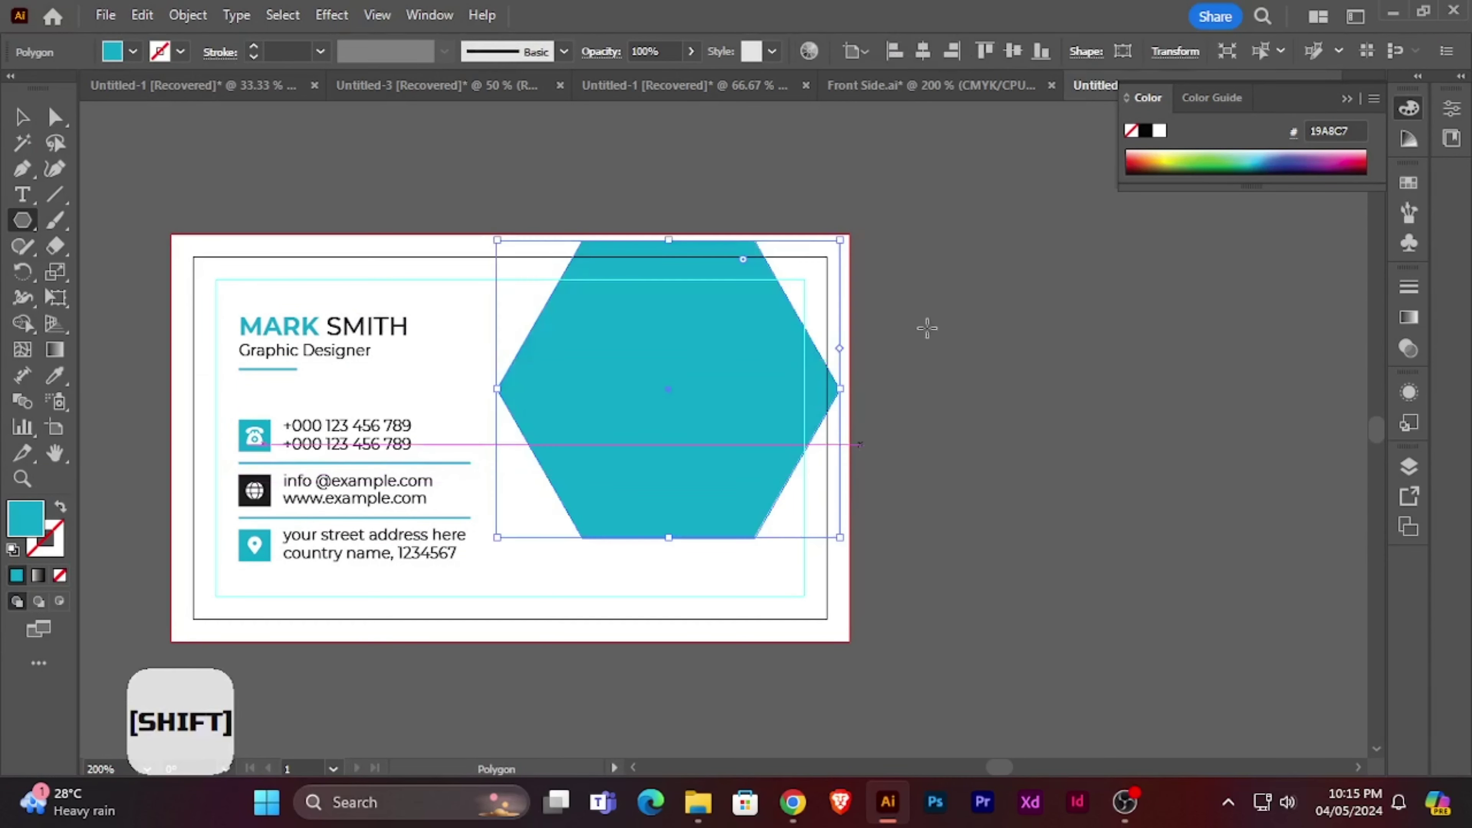
click(1014, 50)
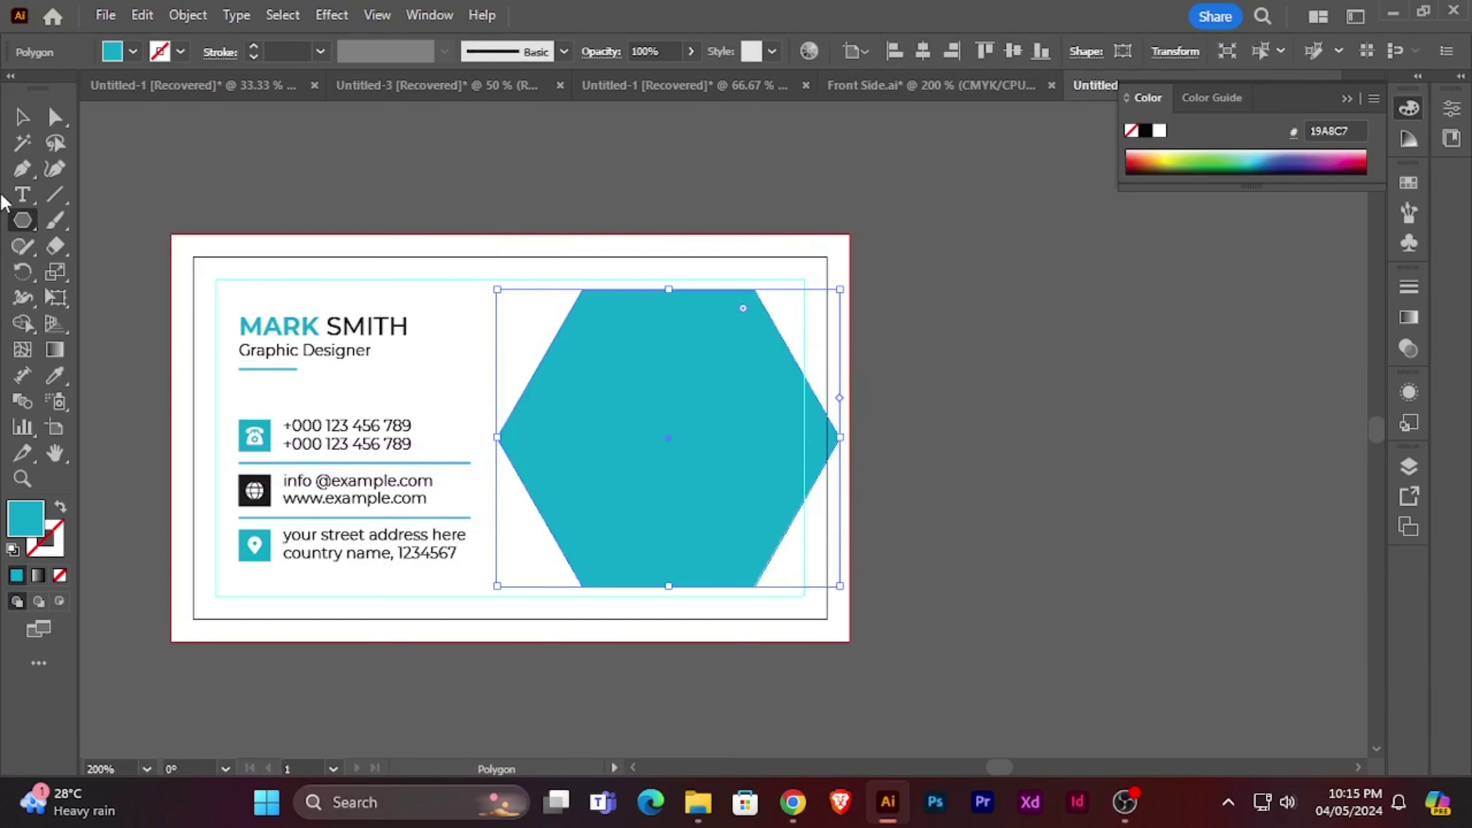
click(22, 117)
drag(660, 423, 742, 426)
click(1051, 398)
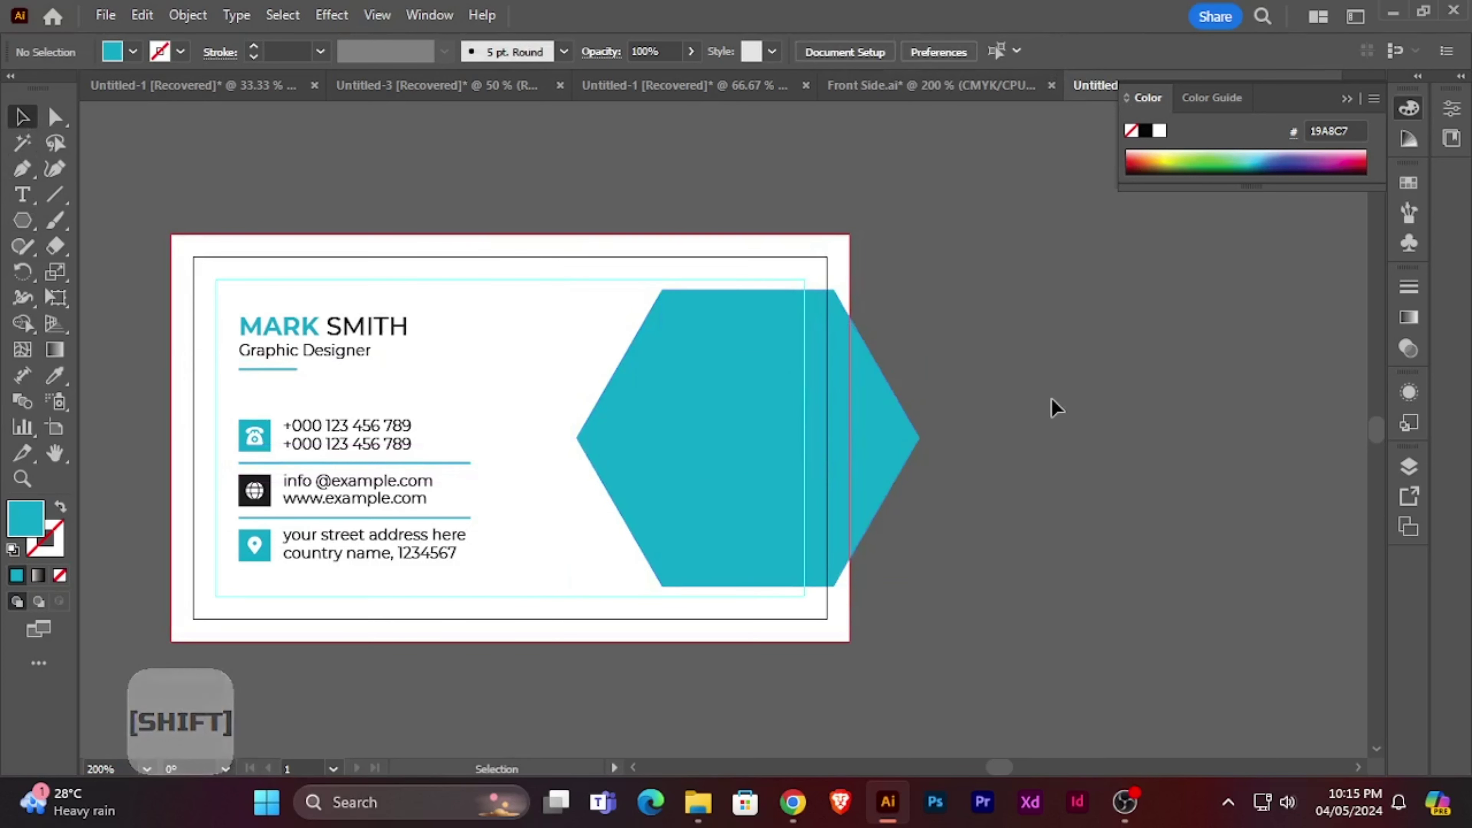
- Stretch the hexagon horizontally by moving its three right-hand anchor points further right, beyond the artboard
click(883, 433)
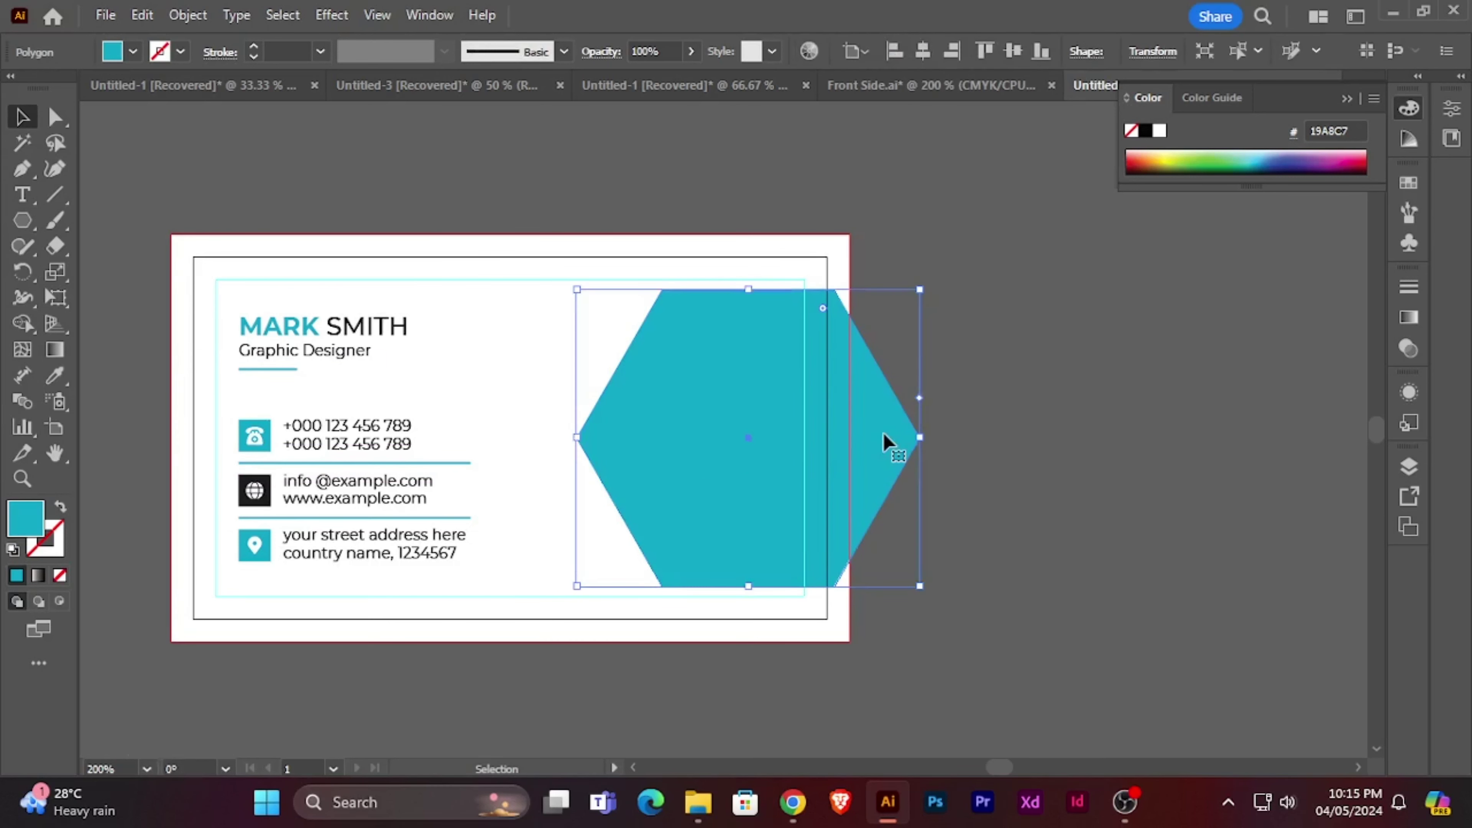
click(55, 119)
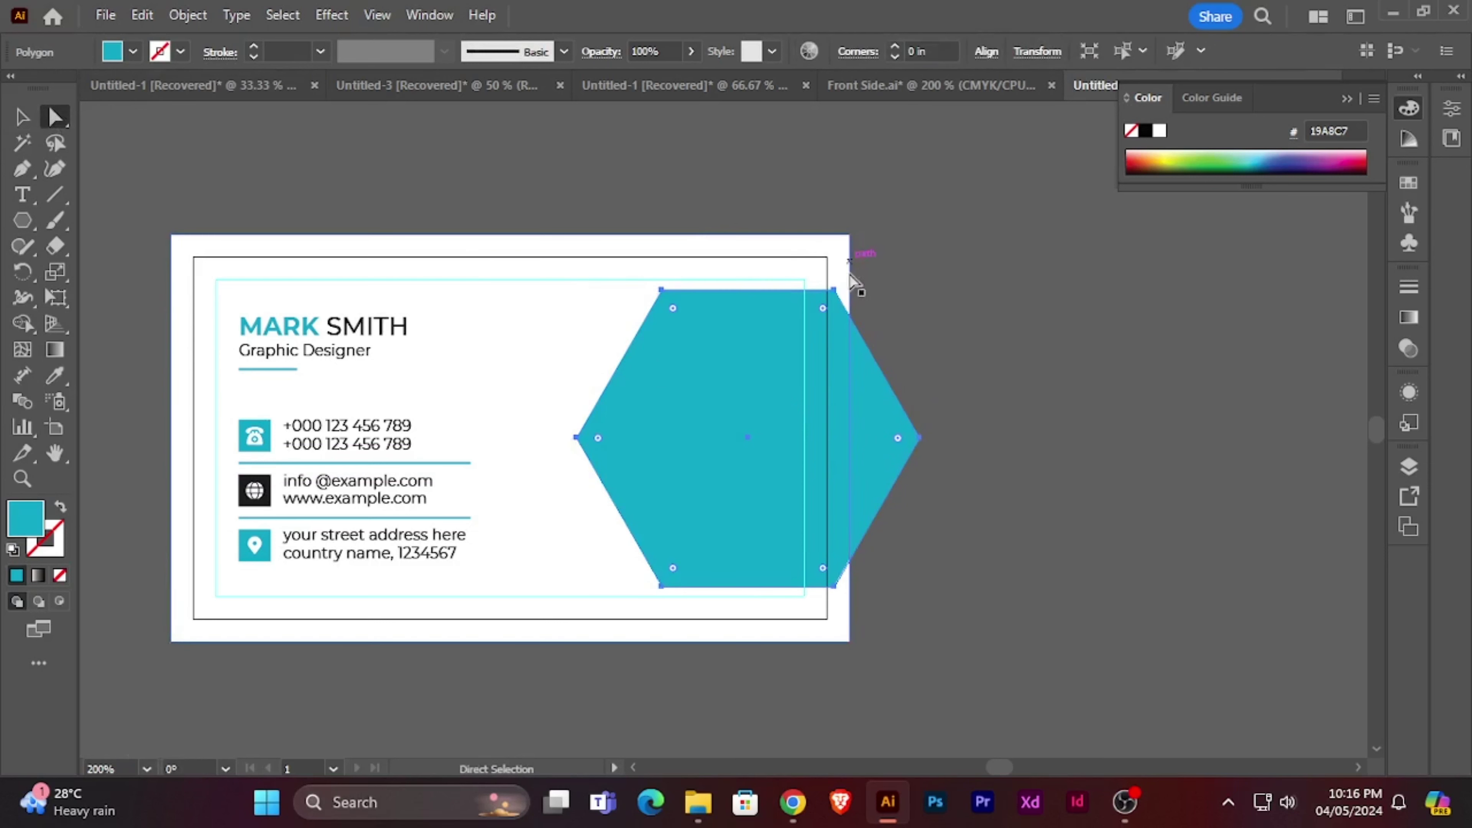
click(835, 291)
shift+click(920, 438)
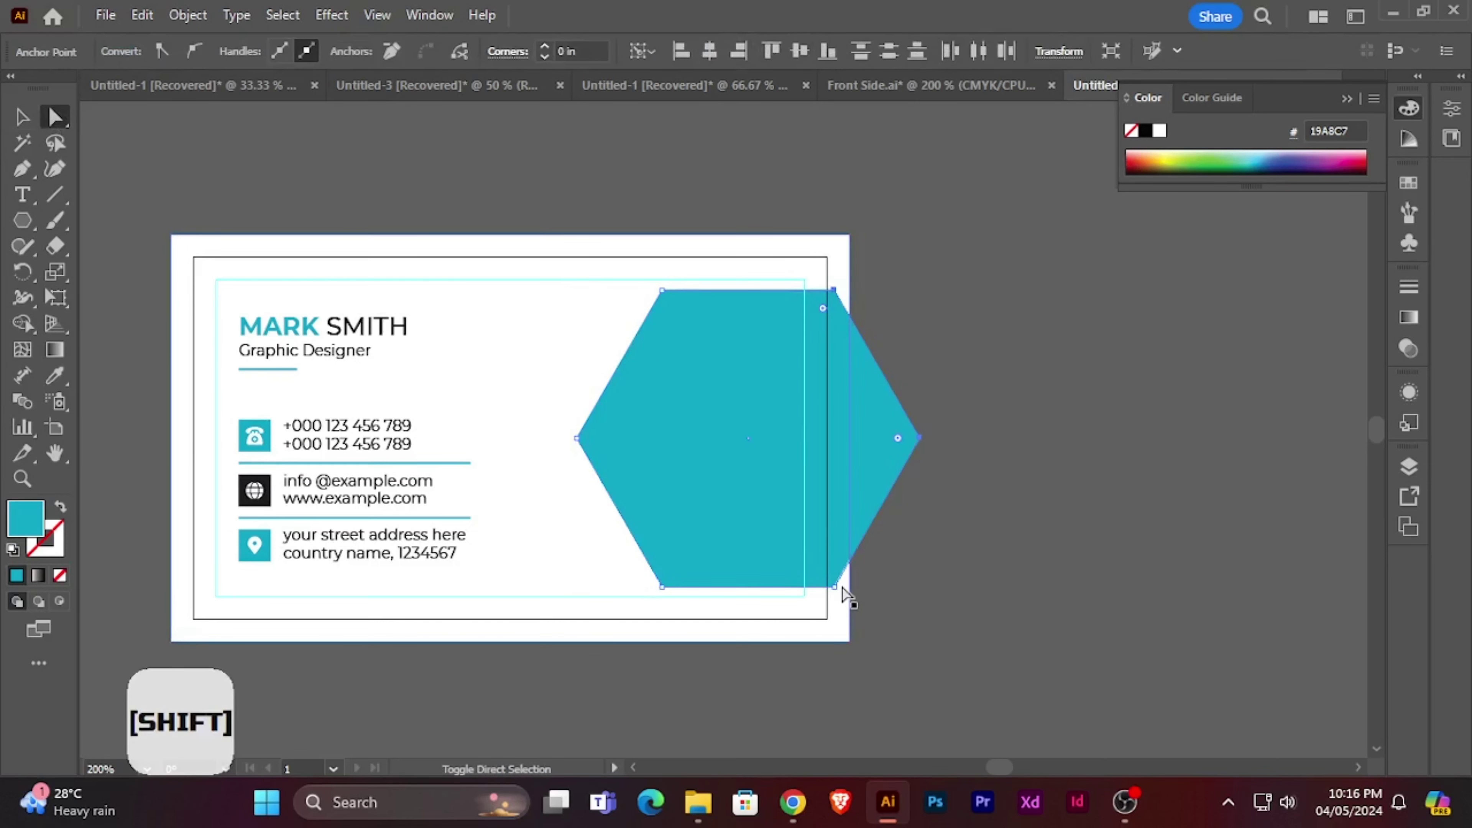
drag(835, 587, 979, 583)
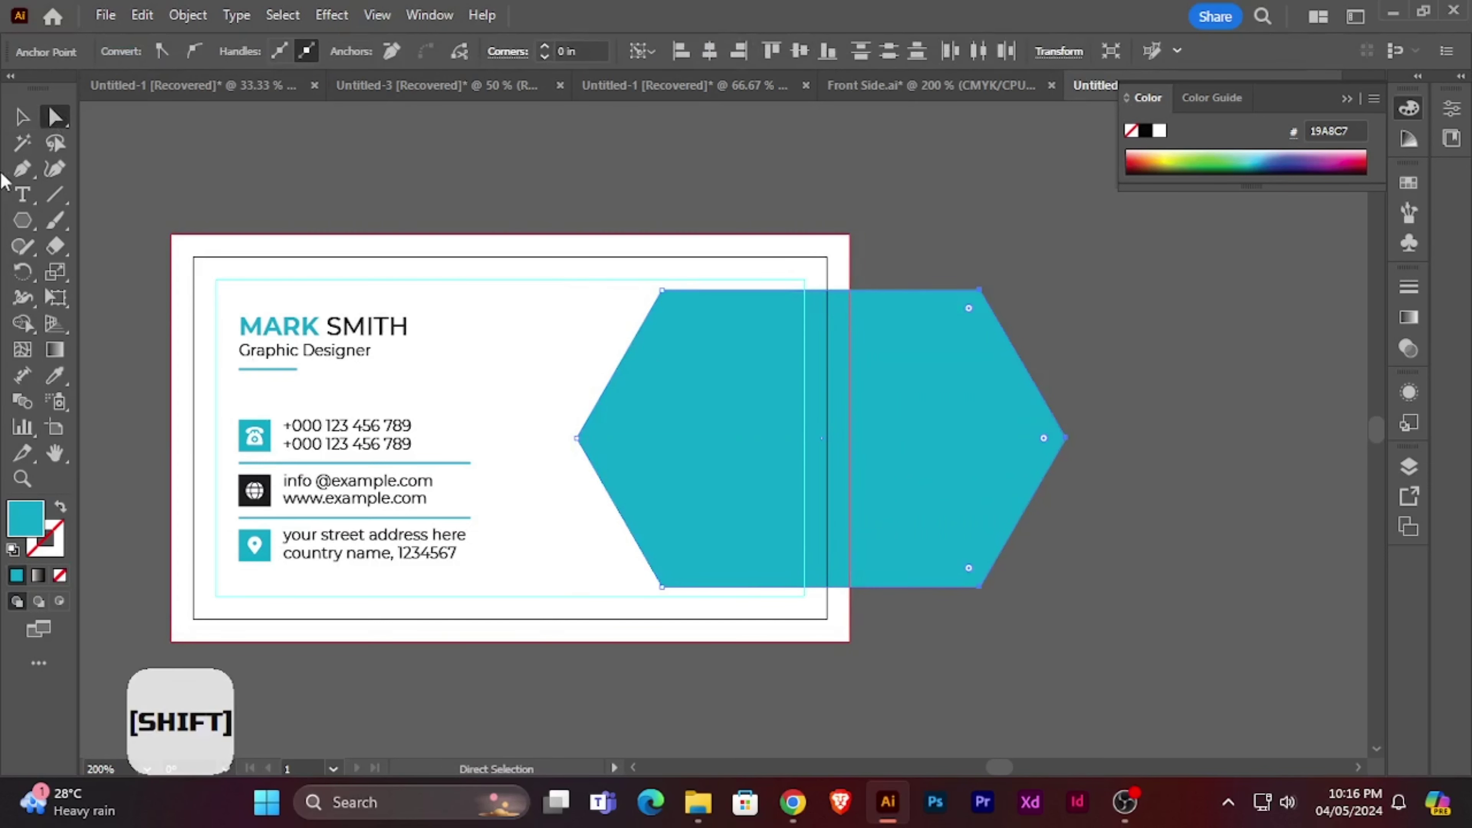
click(21, 118)
click(874, 164)
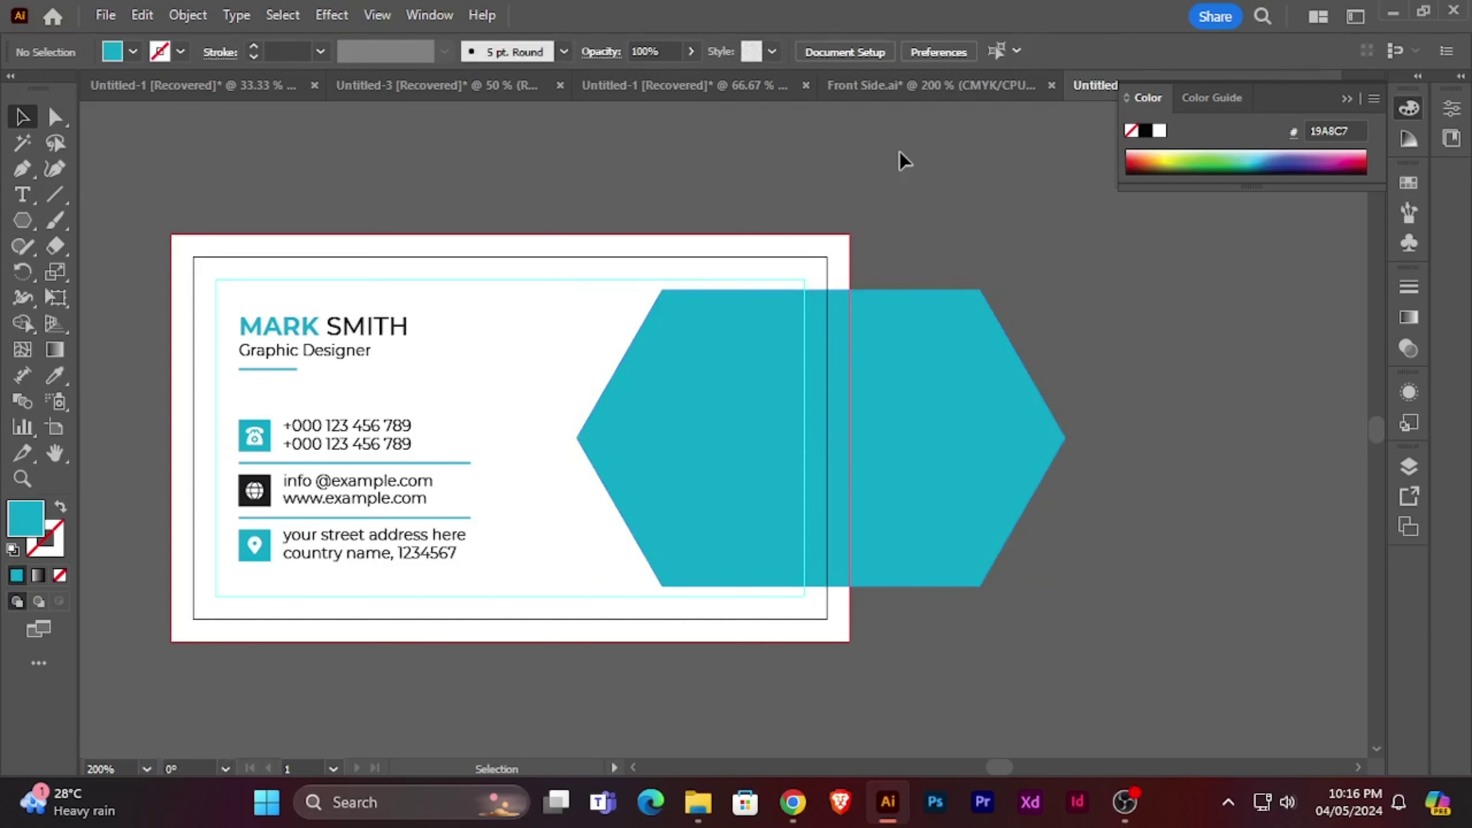
- Scale the stretched hexagon down slightly in proportion, centre it vertically on the artboard and shift it a little left
click(945, 311)
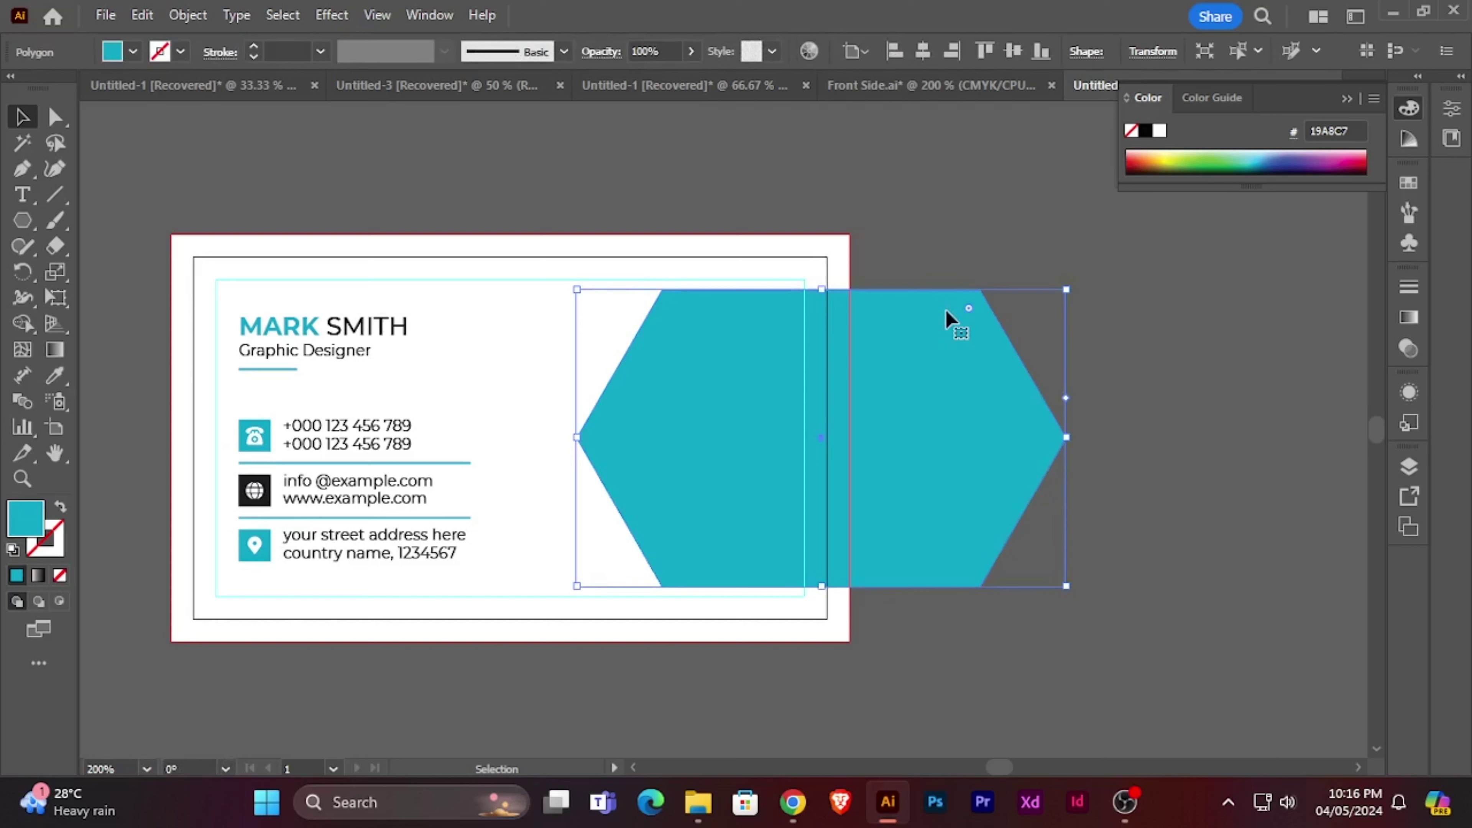
key(shift)
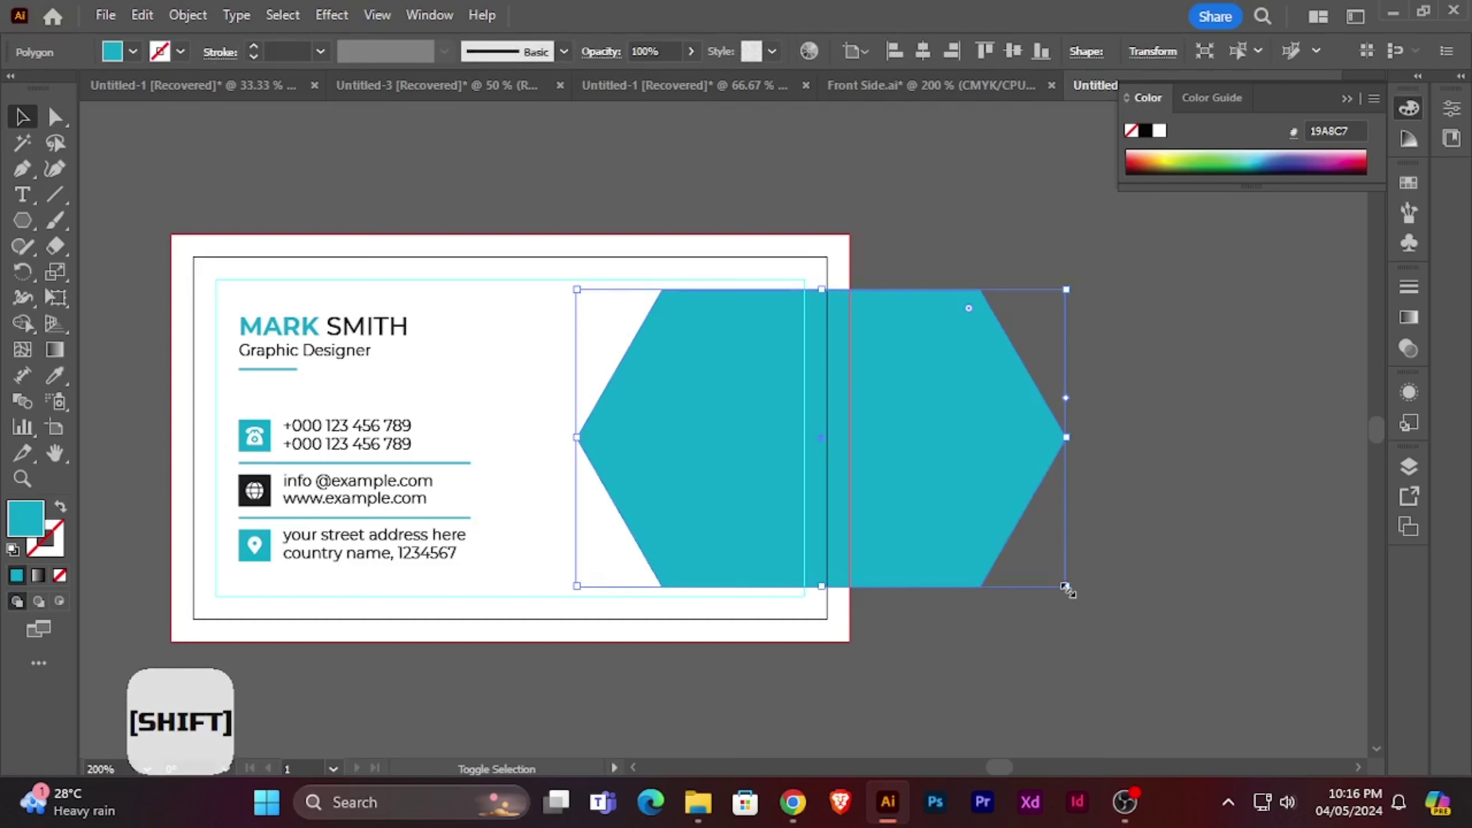
drag(1067, 588, 1037, 577)
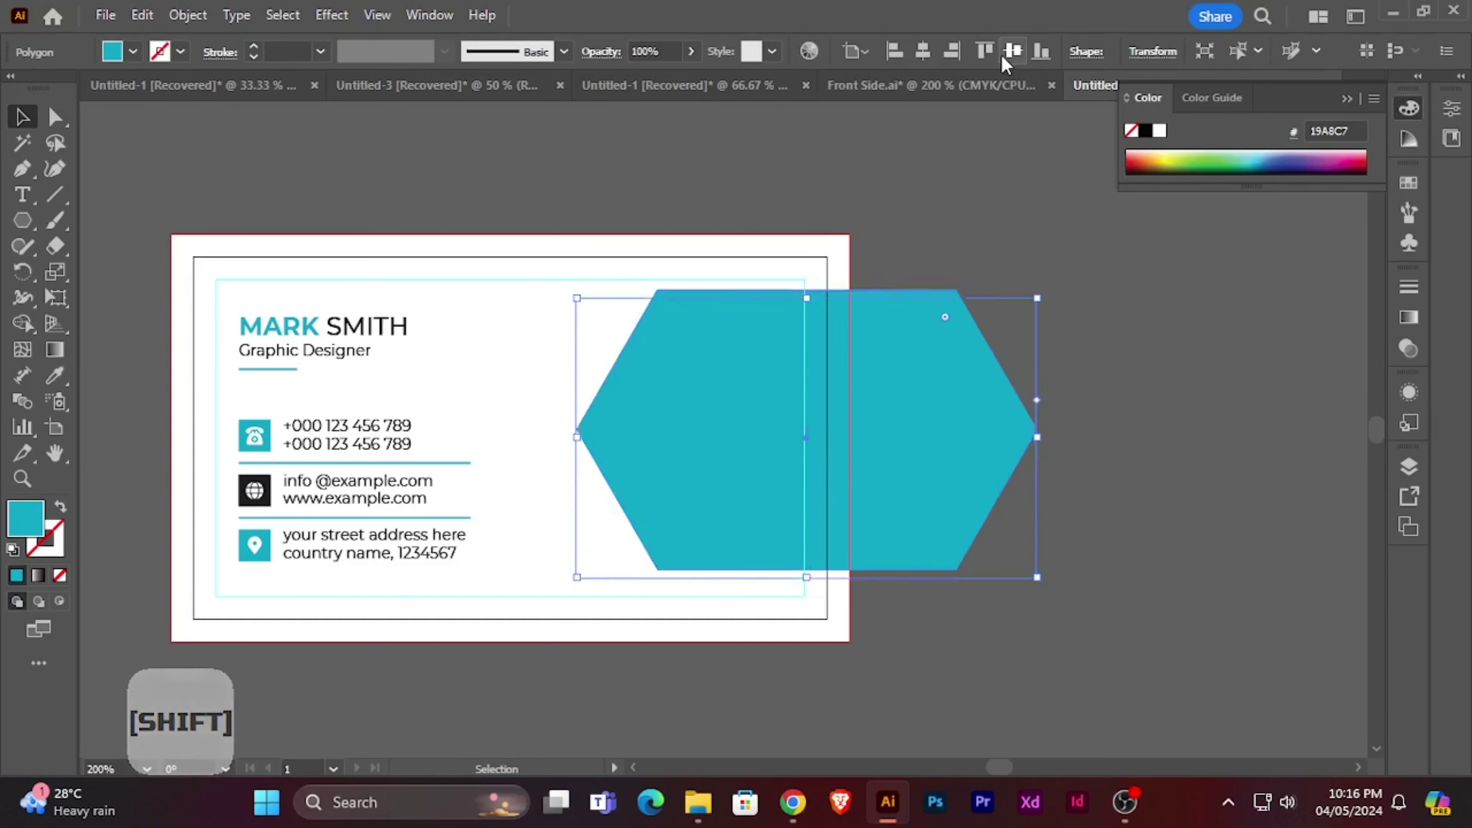
drag(955, 353, 941, 354)
click(1058, 264)
click(971, 411)
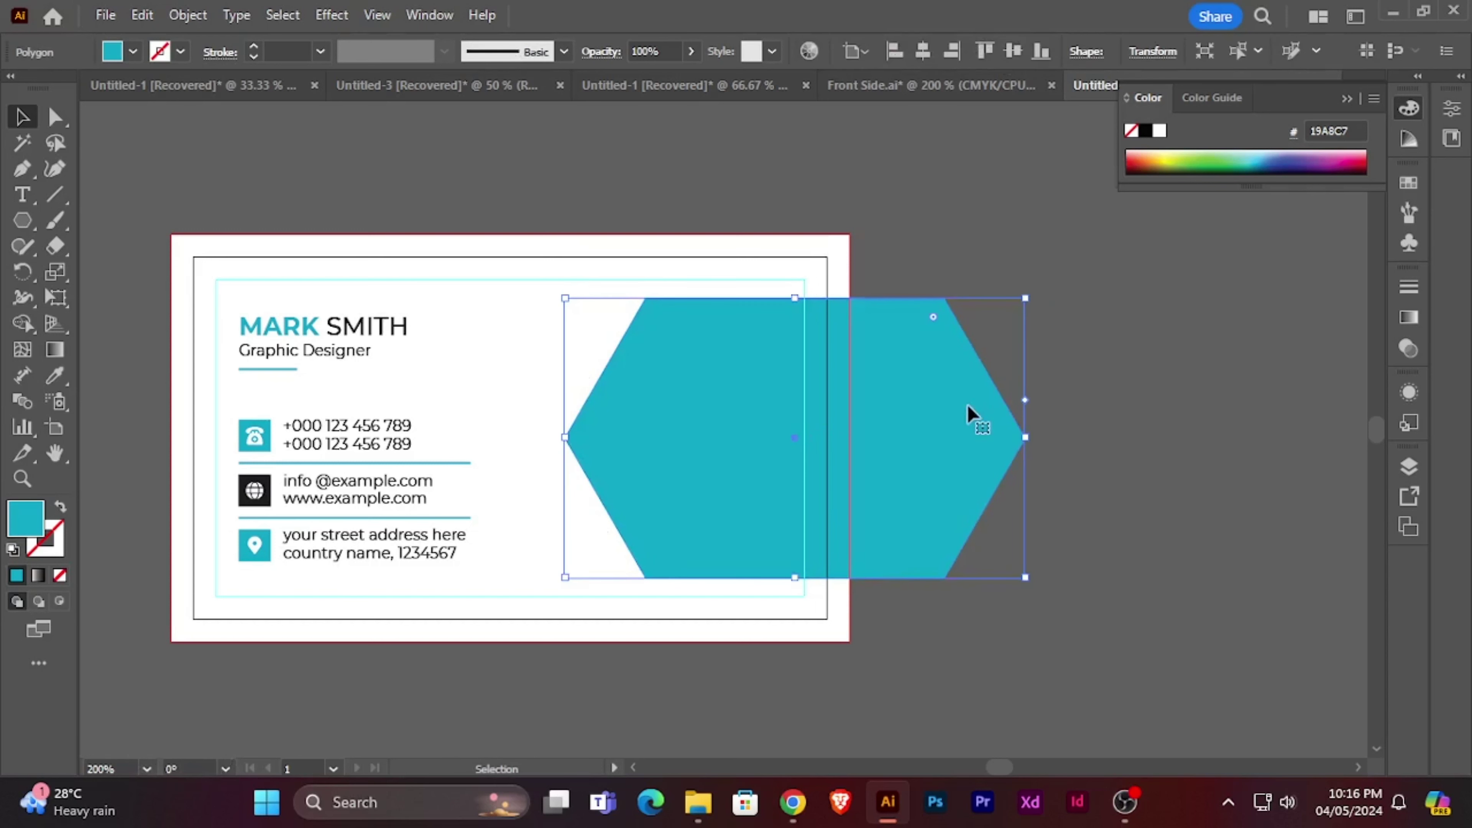
- Duplicate the hexagon straight upward and give the copy the near-black fill of the globe icon's square
drag(960, 412, 960, 341)
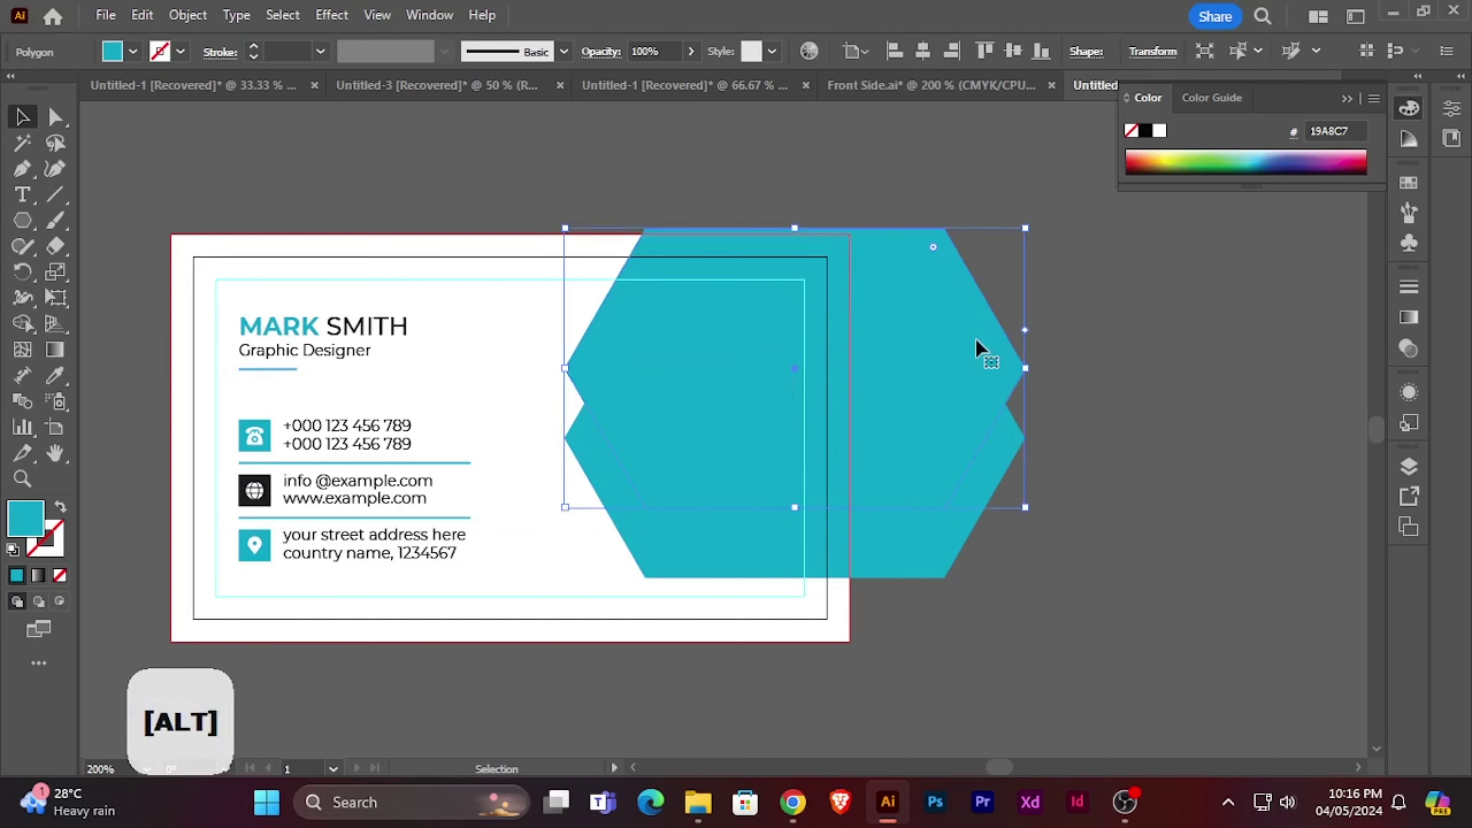
click(54, 376)
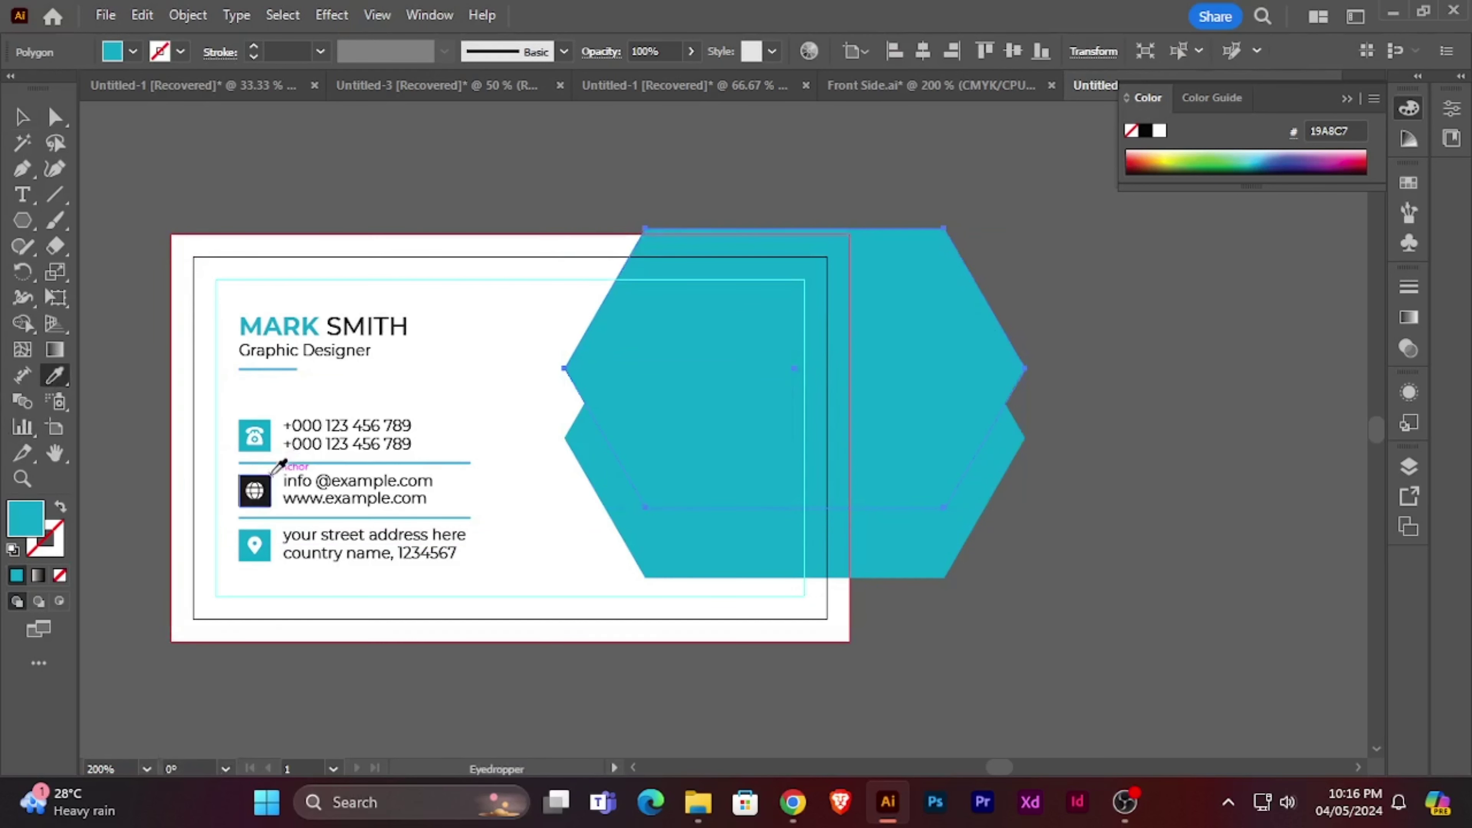
click(268, 478)
click(22, 117)
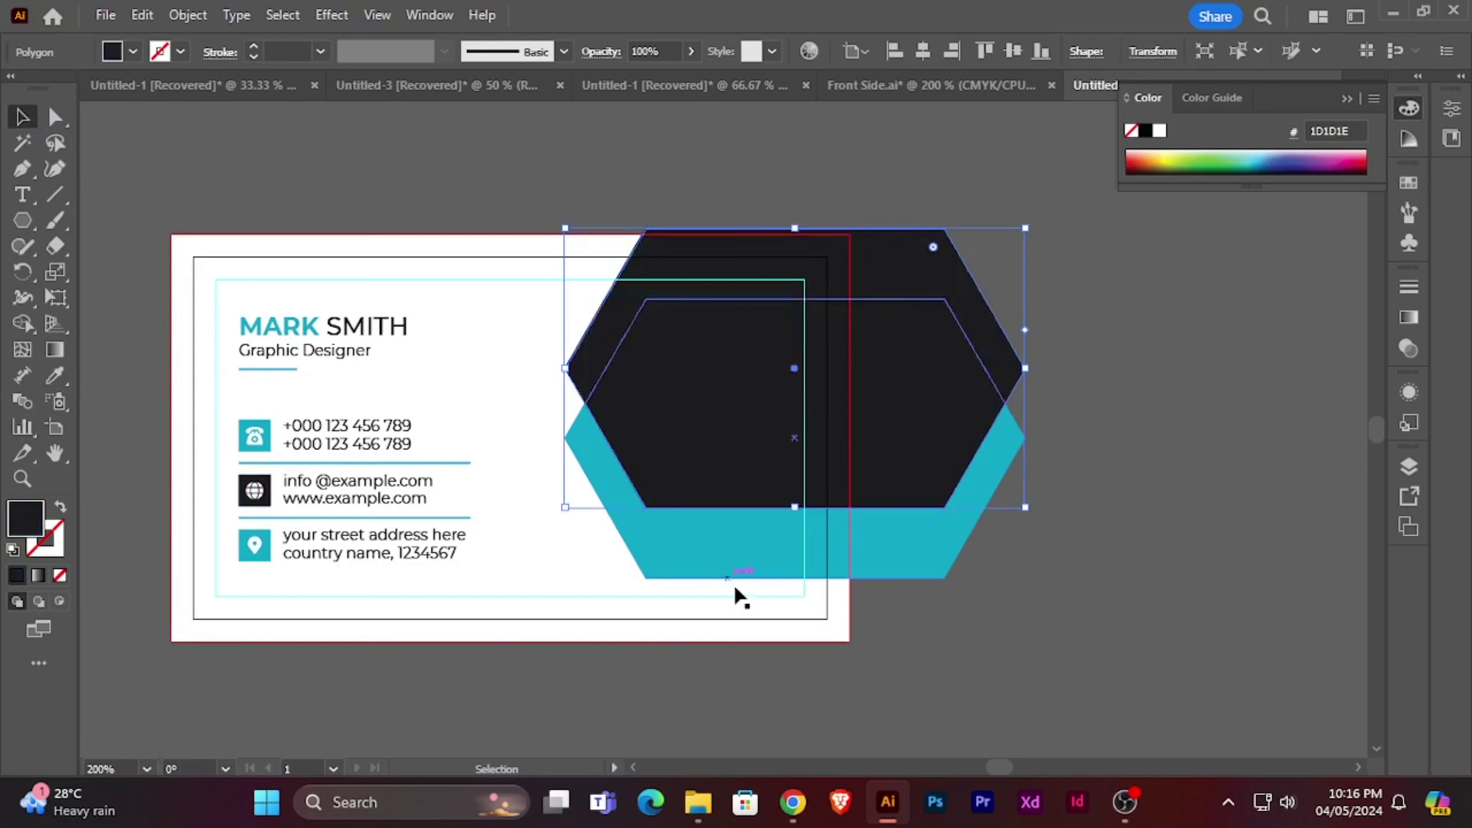
- Bring the teal hexagon to the front, above the dark copy
right_click(735, 565)
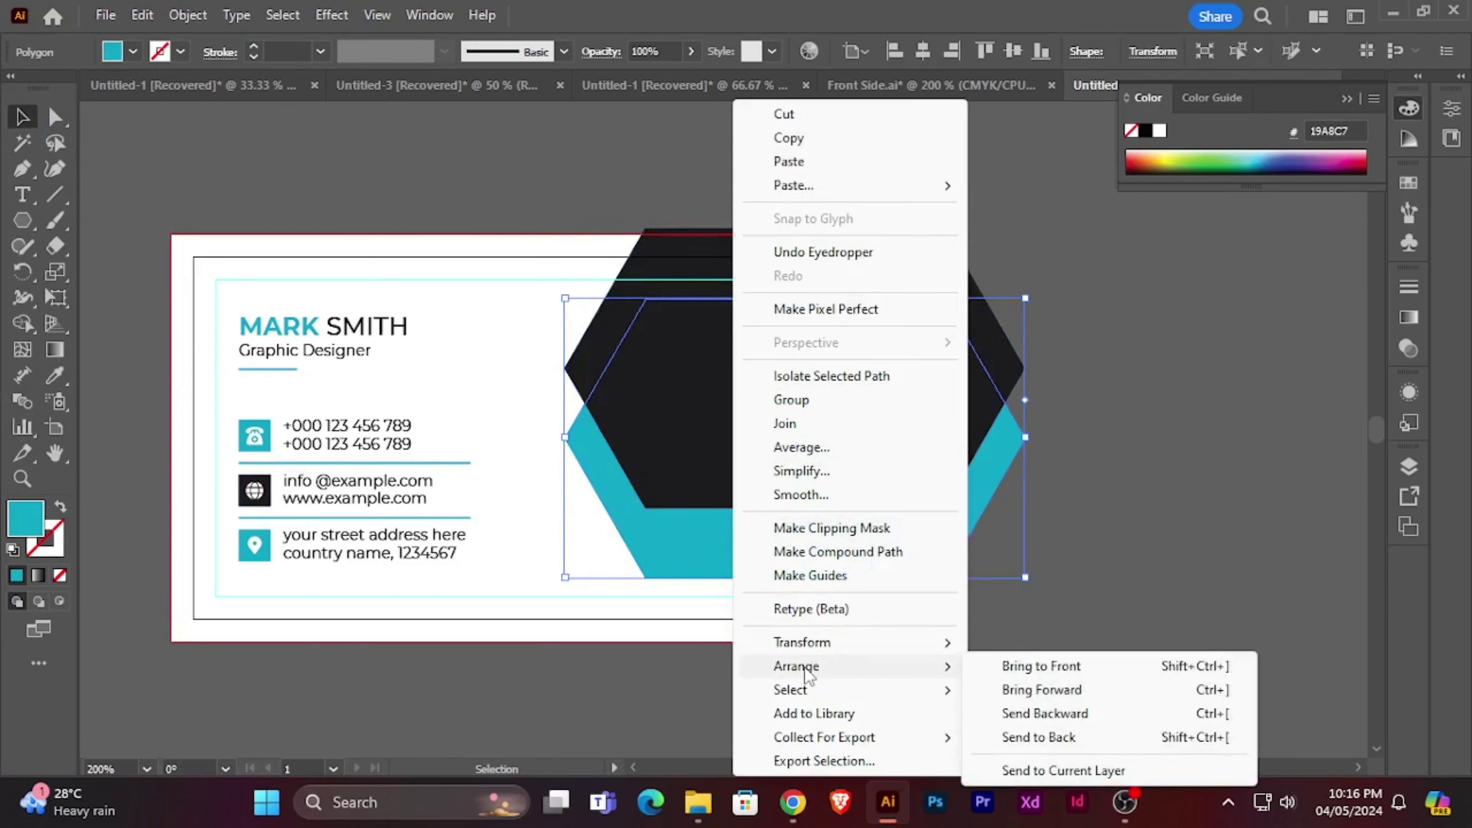
click(1024, 664)
click(1025, 661)
click(929, 509)
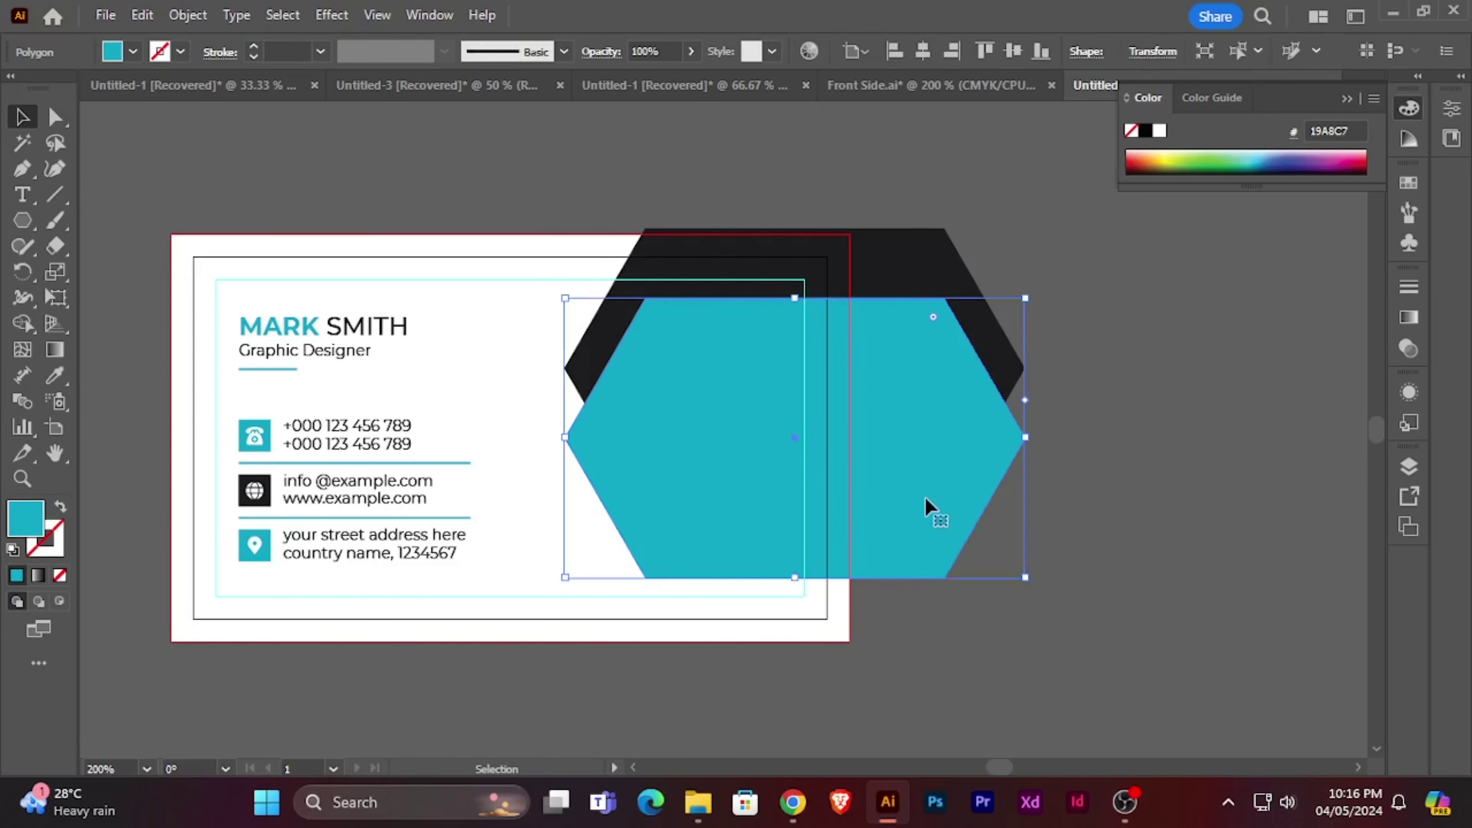
- Change the front hexagon's fill to light gray E5E5E5
double_click(34, 520)
drag(539, 334, 418, 286)
click(963, 267)
click(1089, 509)
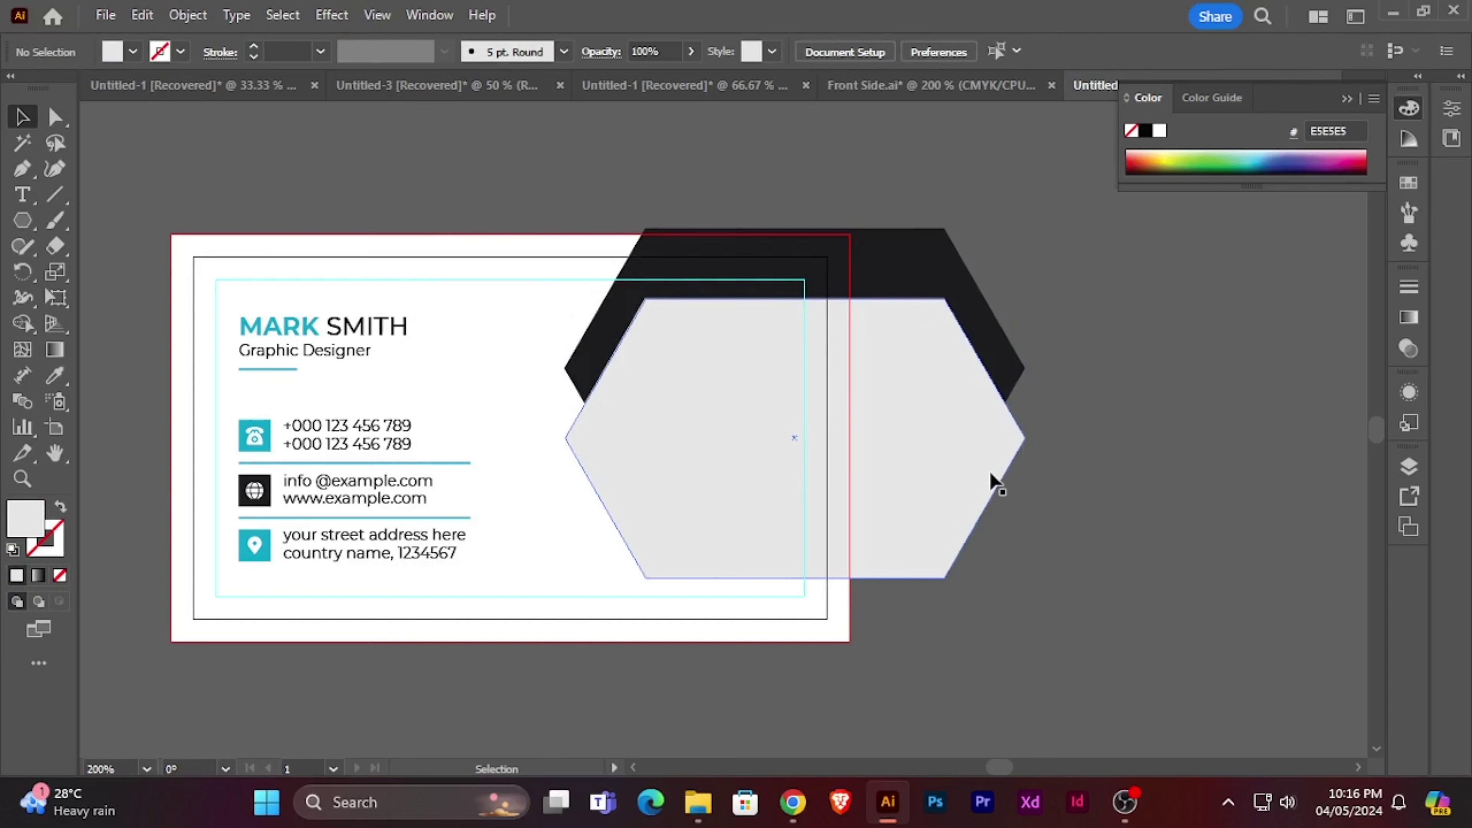
- Duplicate the dark hexagon straight down by about 0.82 in and give the copy the teal fill of the location icon's square
click(992, 481)
click(1150, 500)
click(1007, 360)
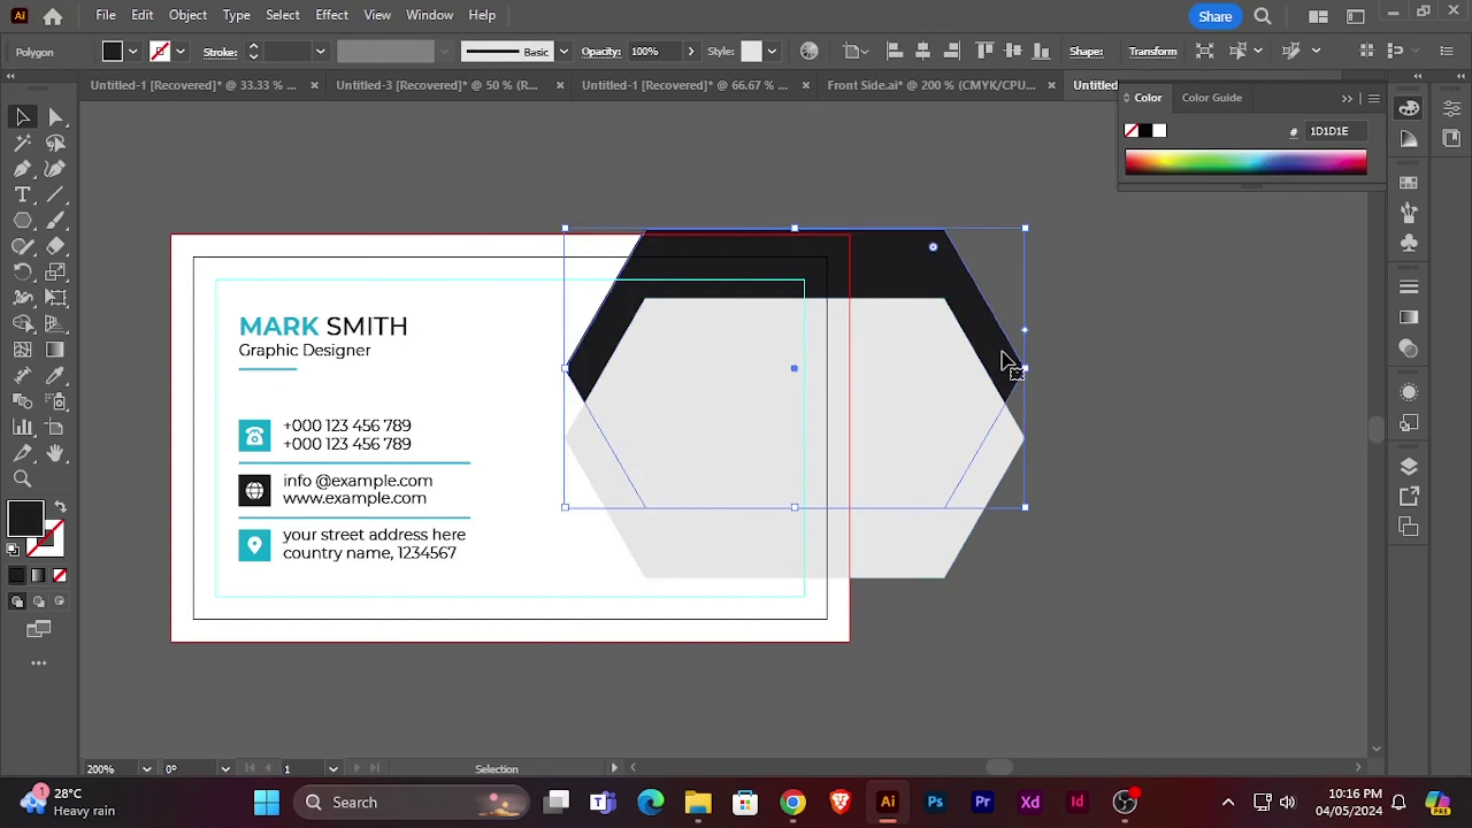
drag(1007, 361, 1007, 506)
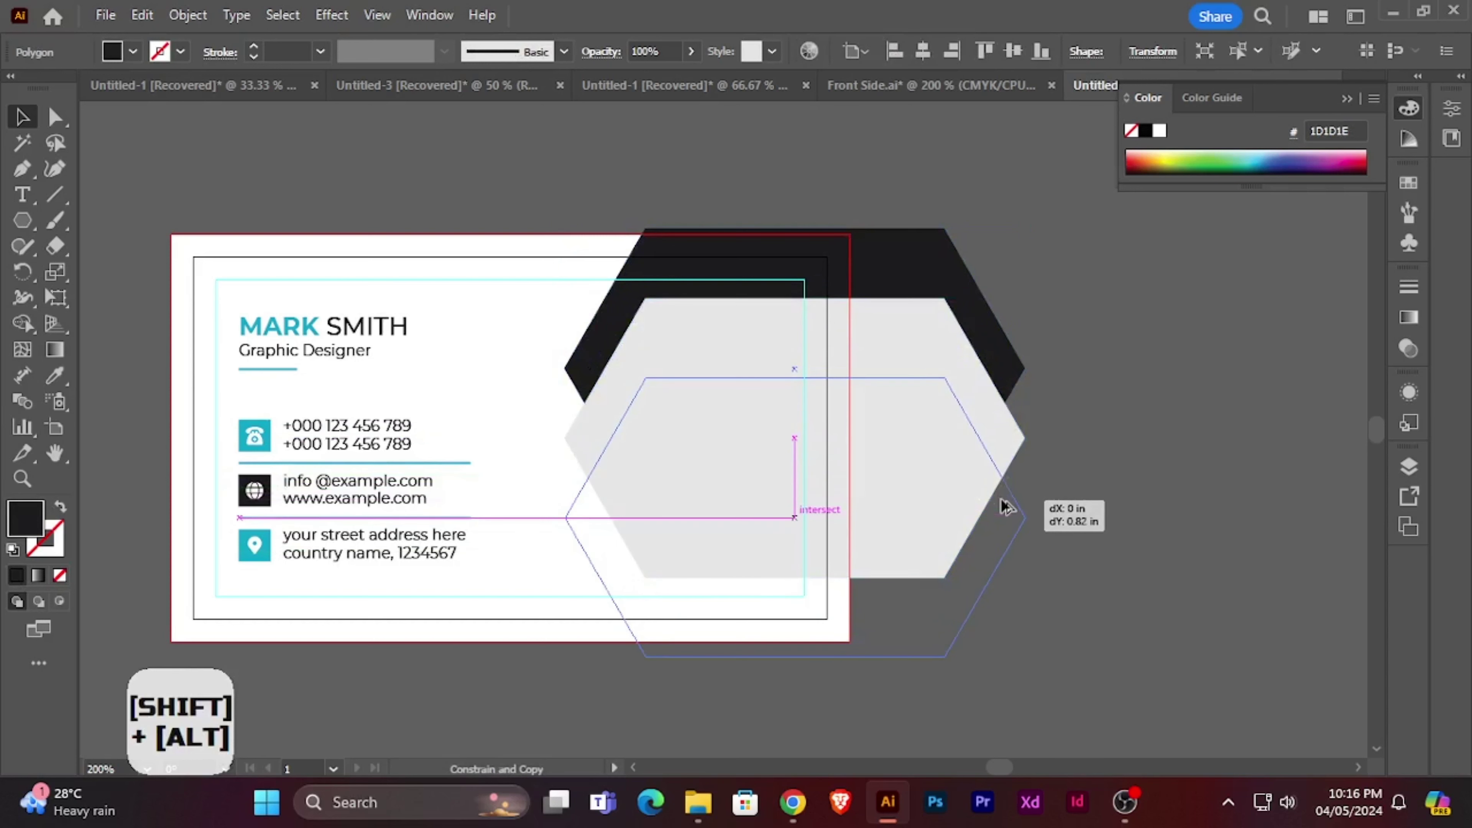
drag(1001, 500, 1001, 500)
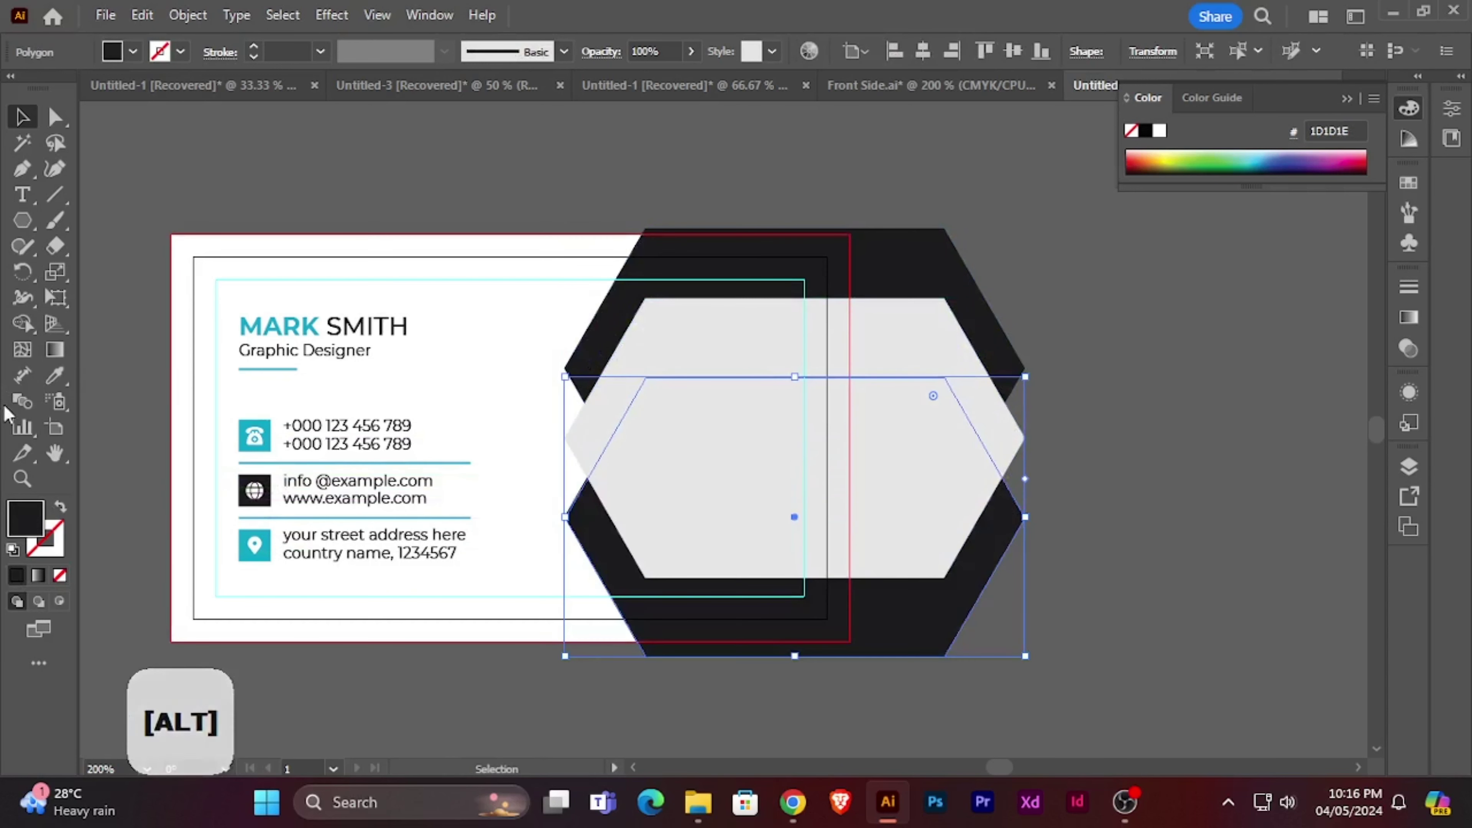
click(55, 375)
click(240, 537)
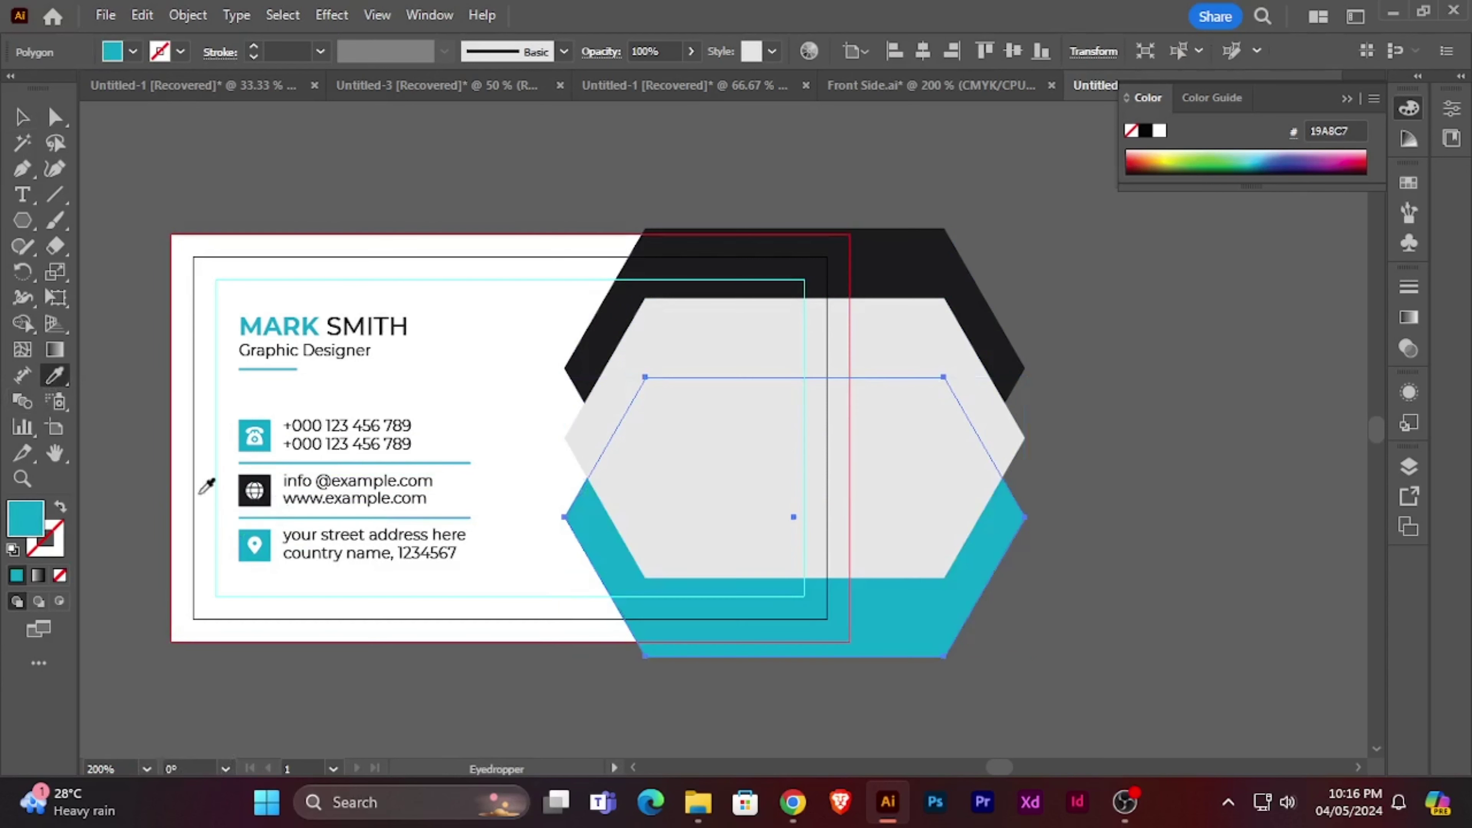
click(22, 117)
click(1235, 217)
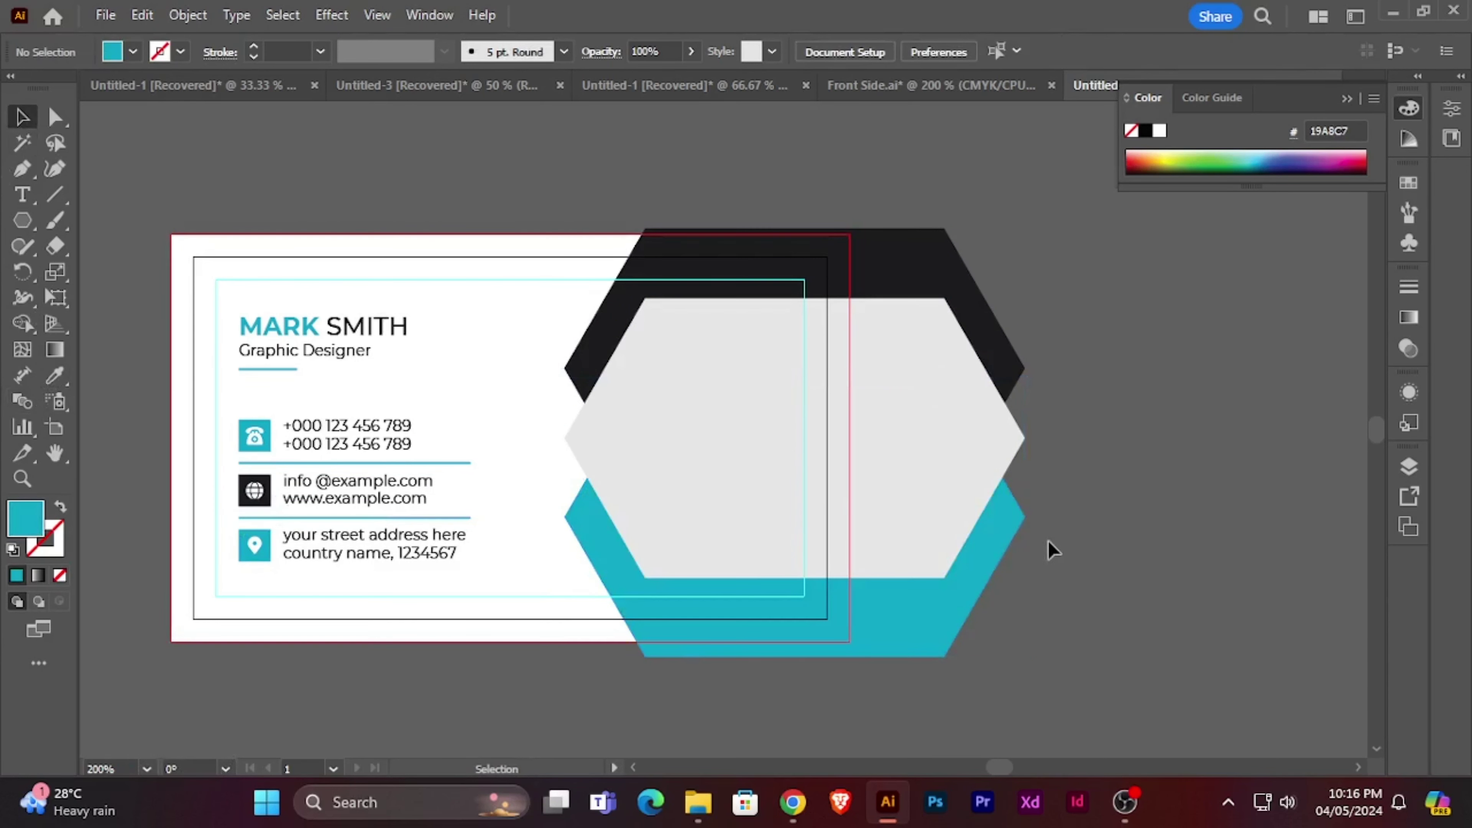
- Shift the dark and teal hexagons together slightly to the right behind the light gray hexagon
click(1021, 521)
shift+click(1017, 361)
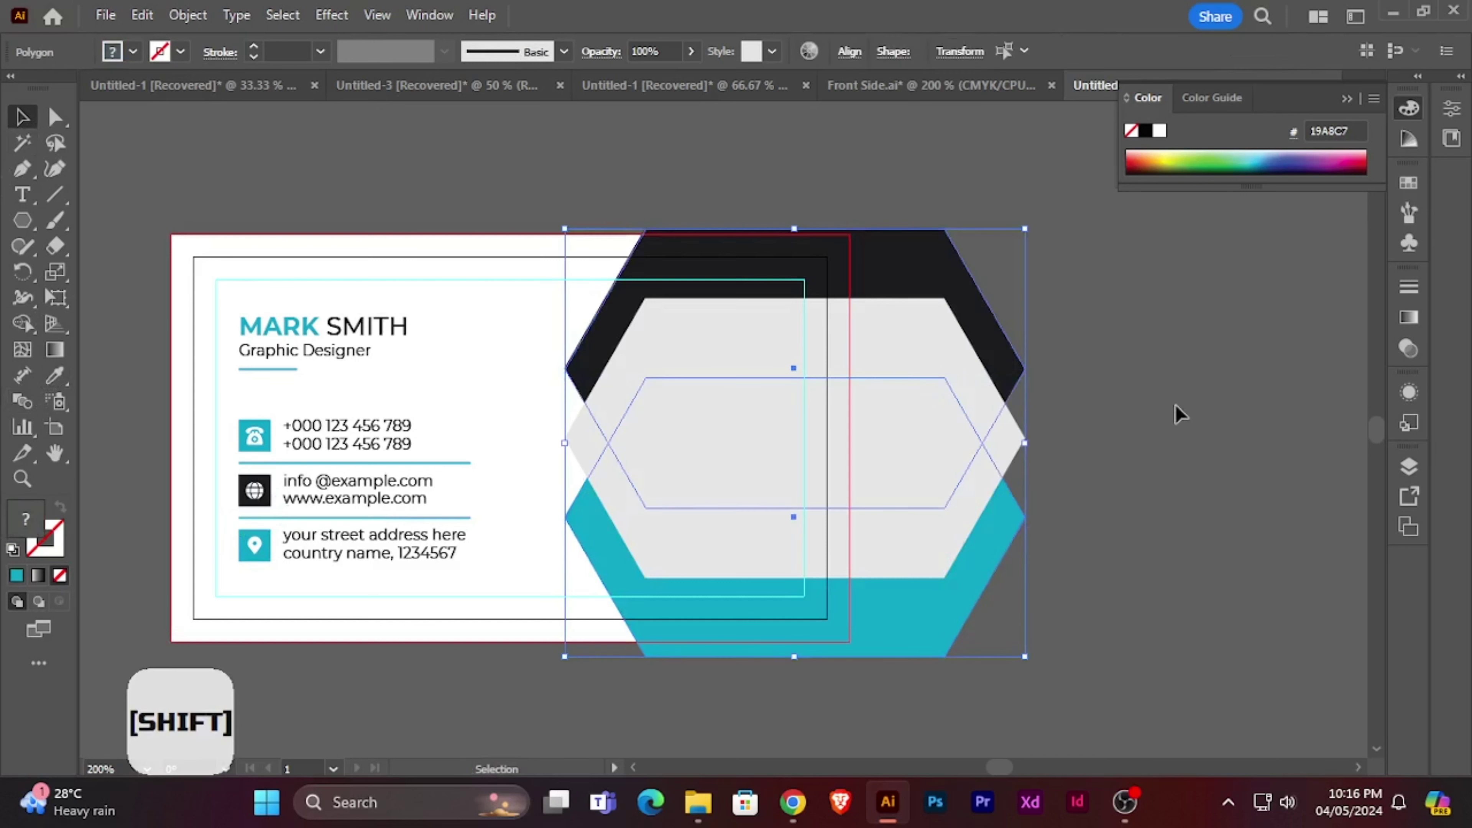
key(Right)
key(Right)
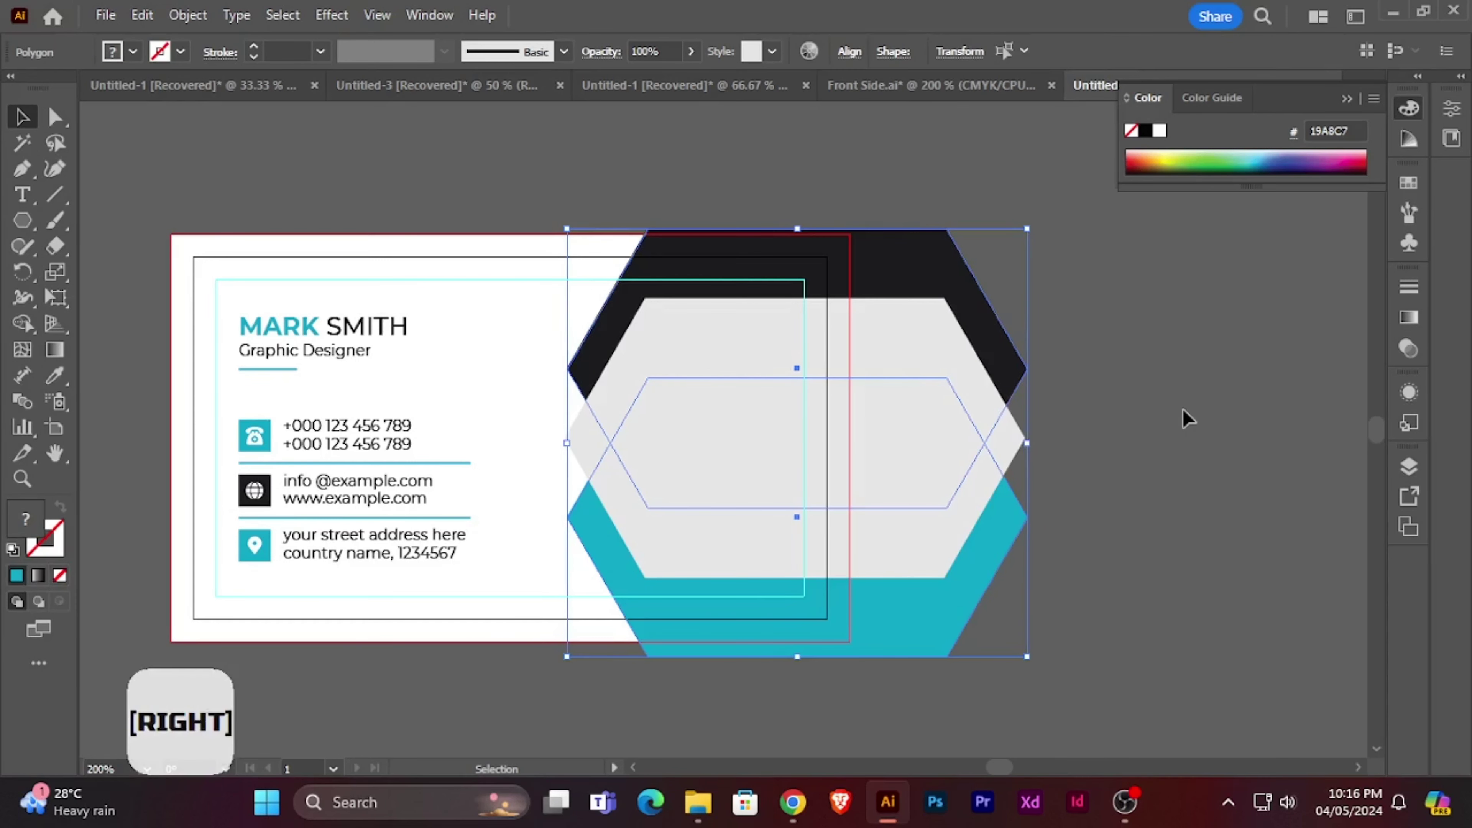
key(Right)
key(Right)
key(Right)
key(Right)
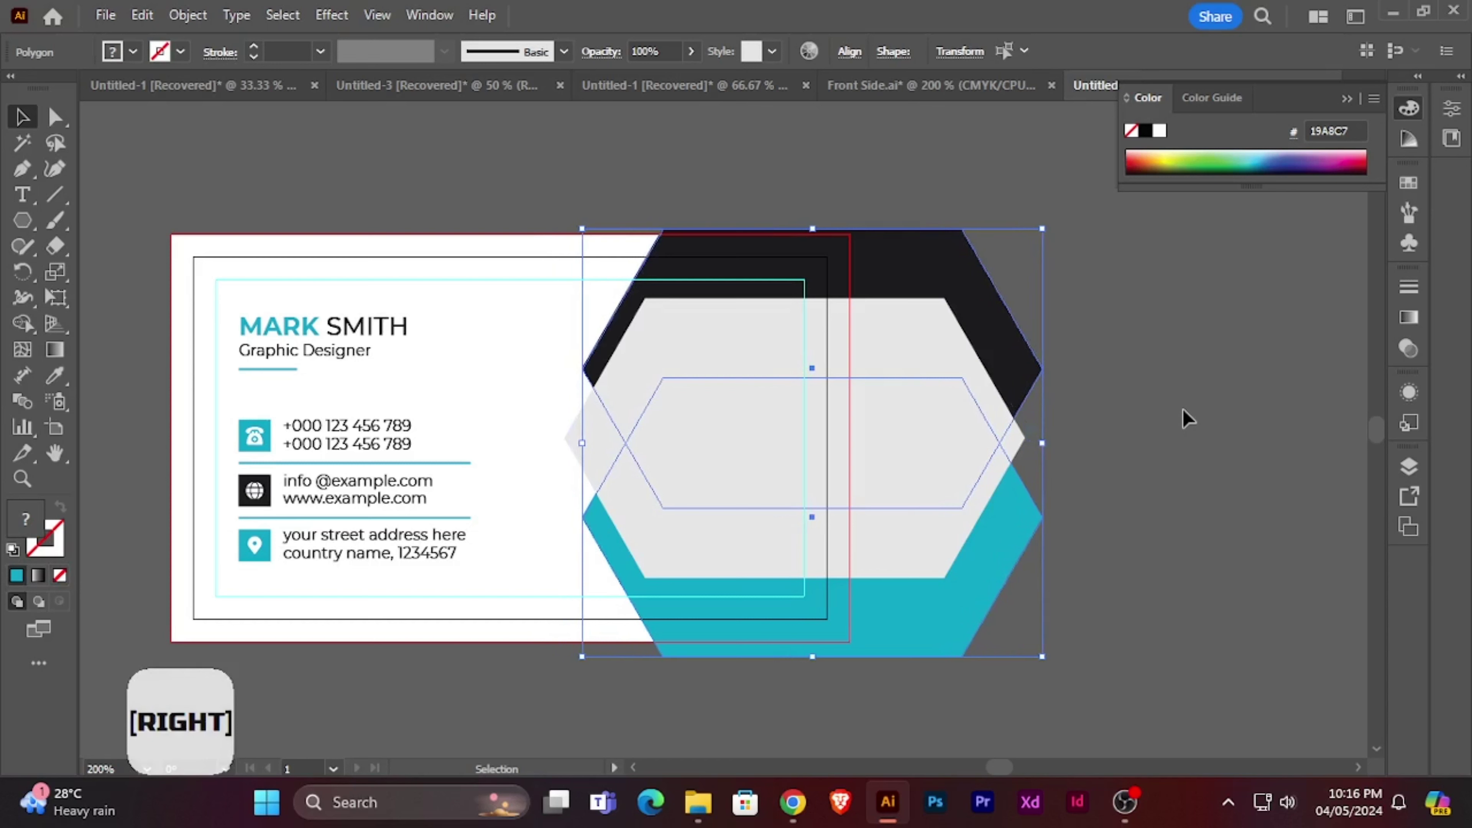
click(1185, 496)
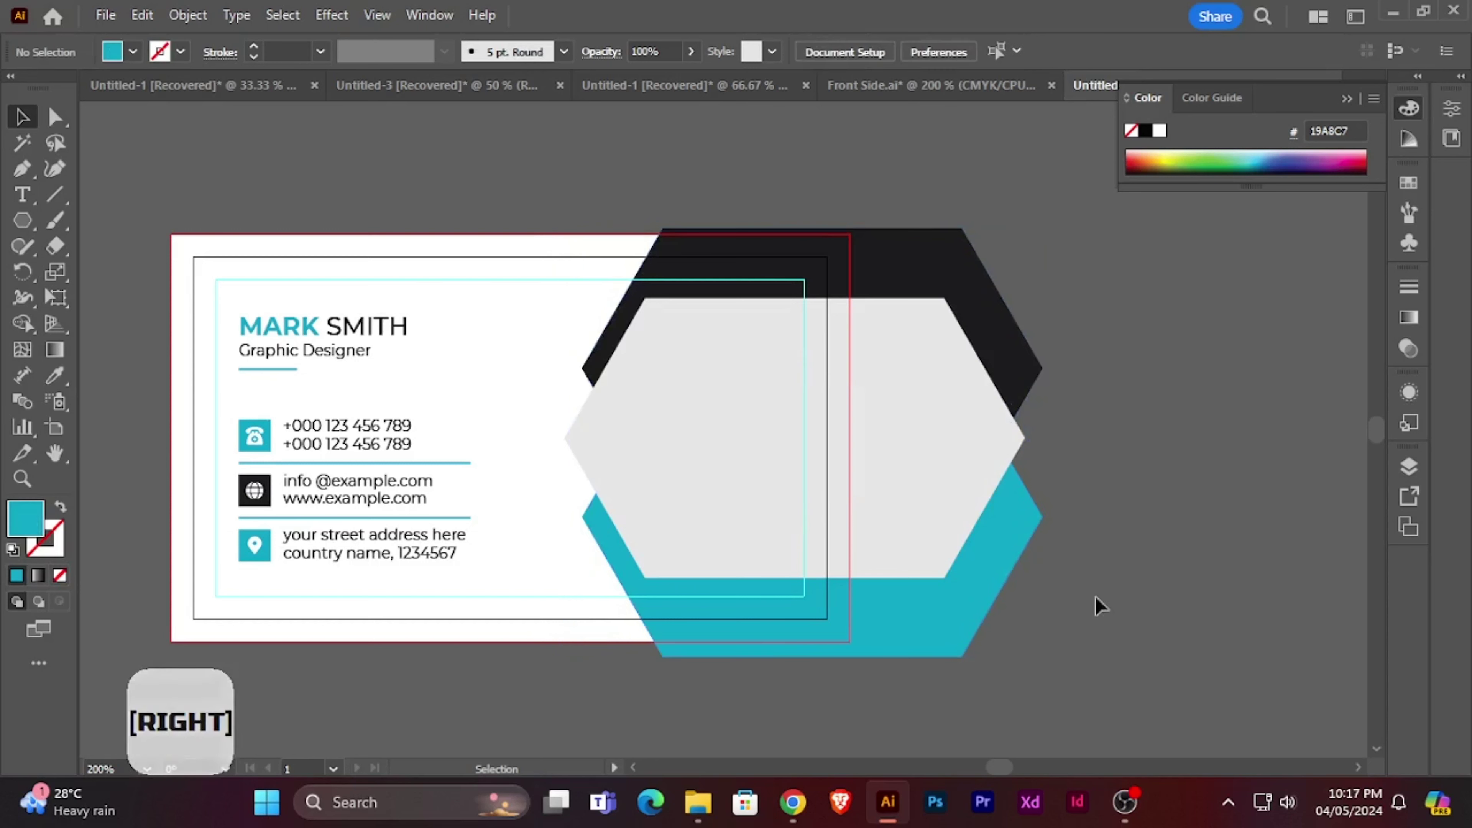
- Nudge the teal hexagon slightly upward to even out the band showing below the gray hexagon
click(989, 615)
key(Up)
key(Up)
key(Up)
key(Up)
key(Up)
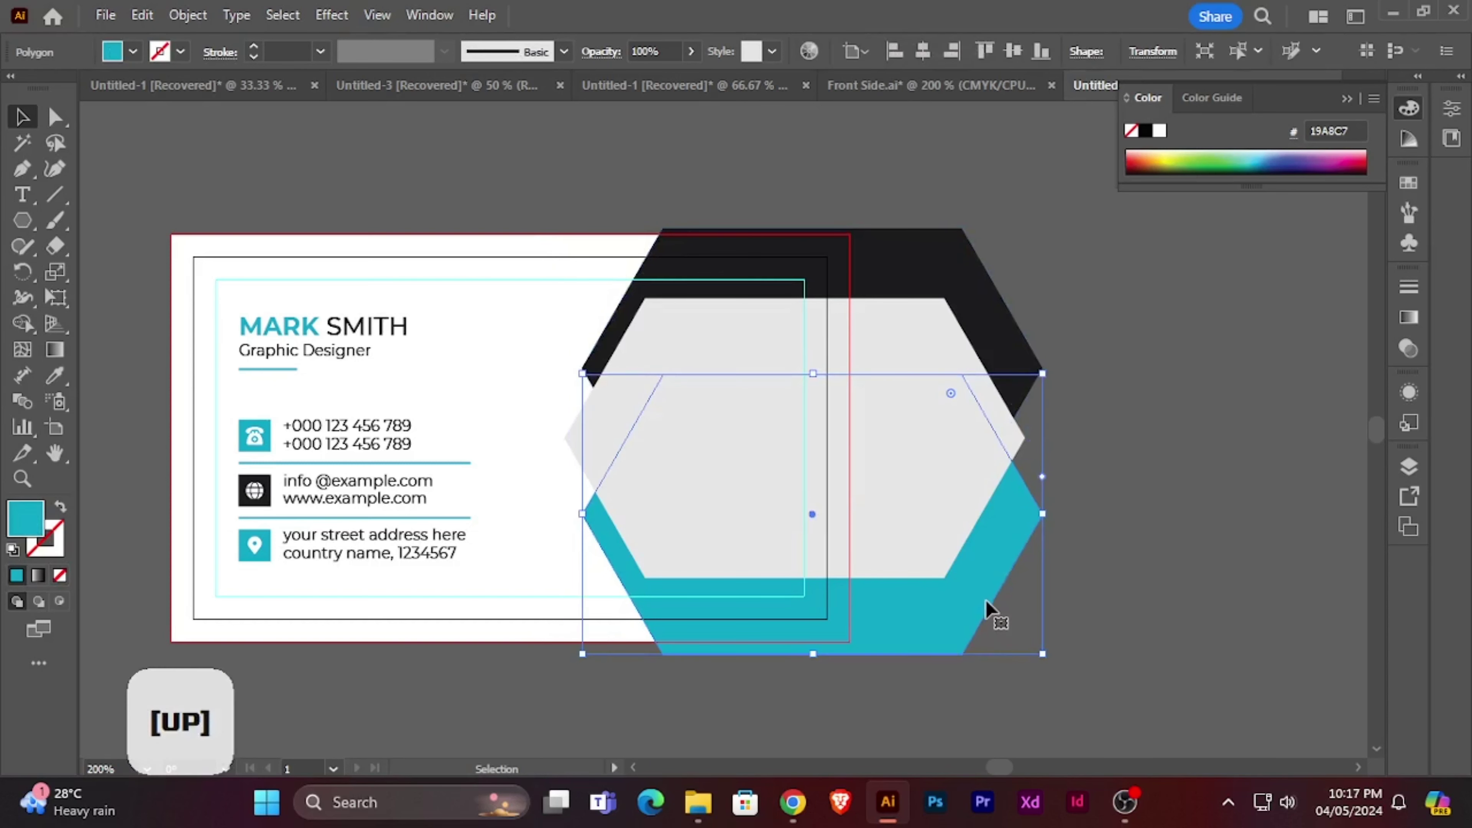
key(Down)
key(Down)
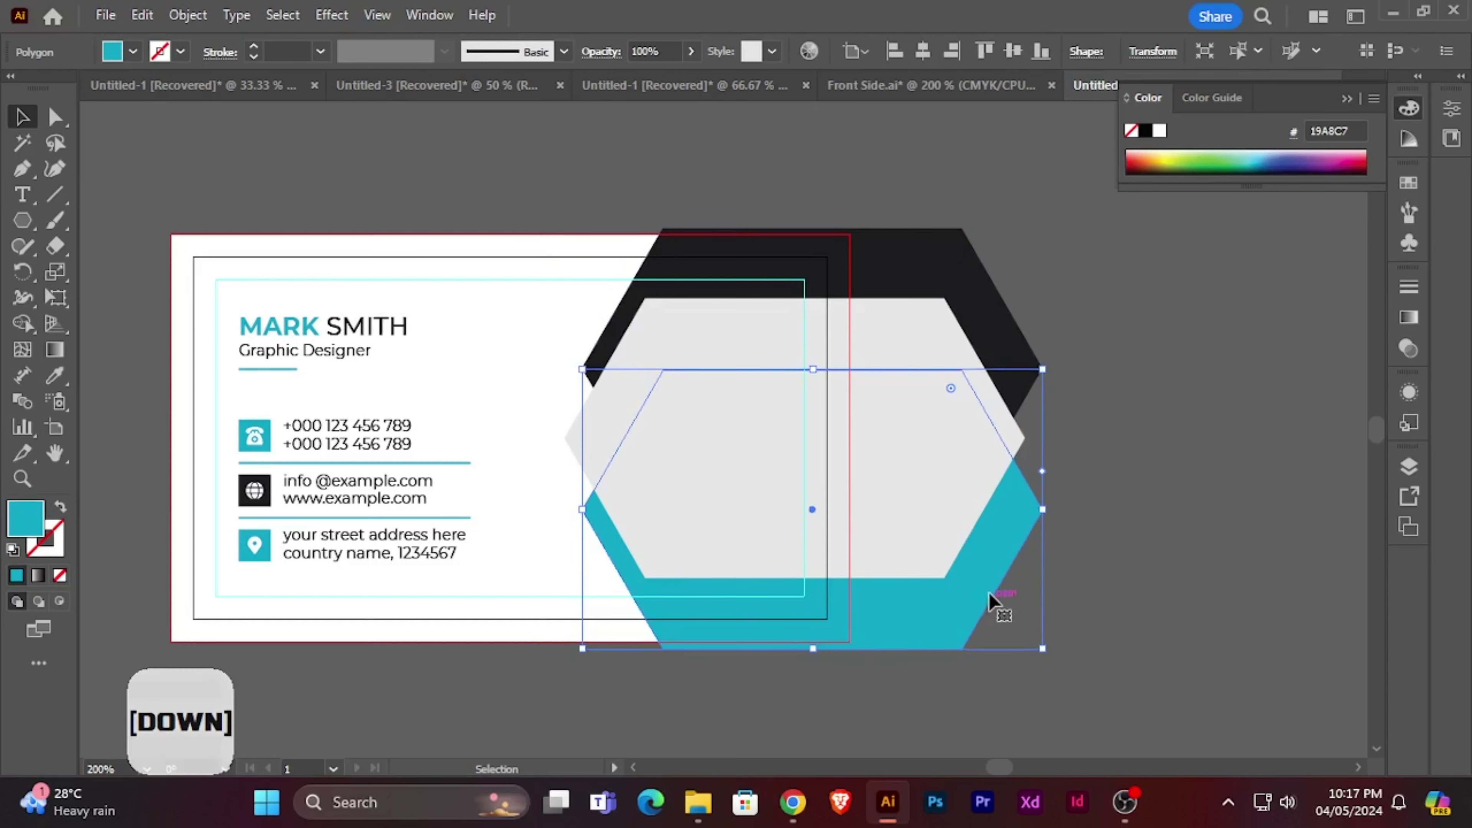
- Group the dark and teal hexagons and centre the group vertically on the artboard
shift+click(999, 319)
right_click(999, 319)
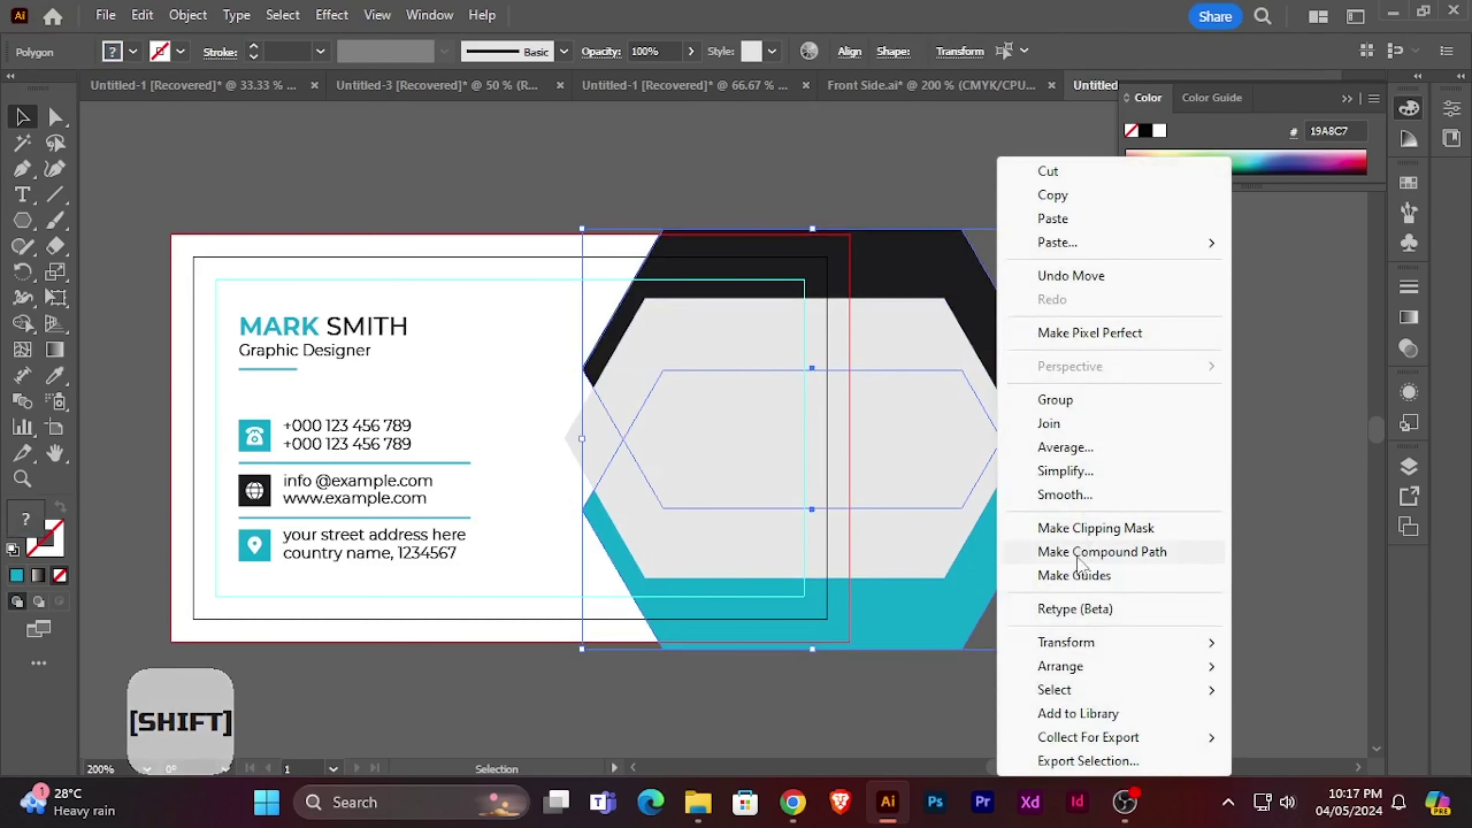
click(1061, 399)
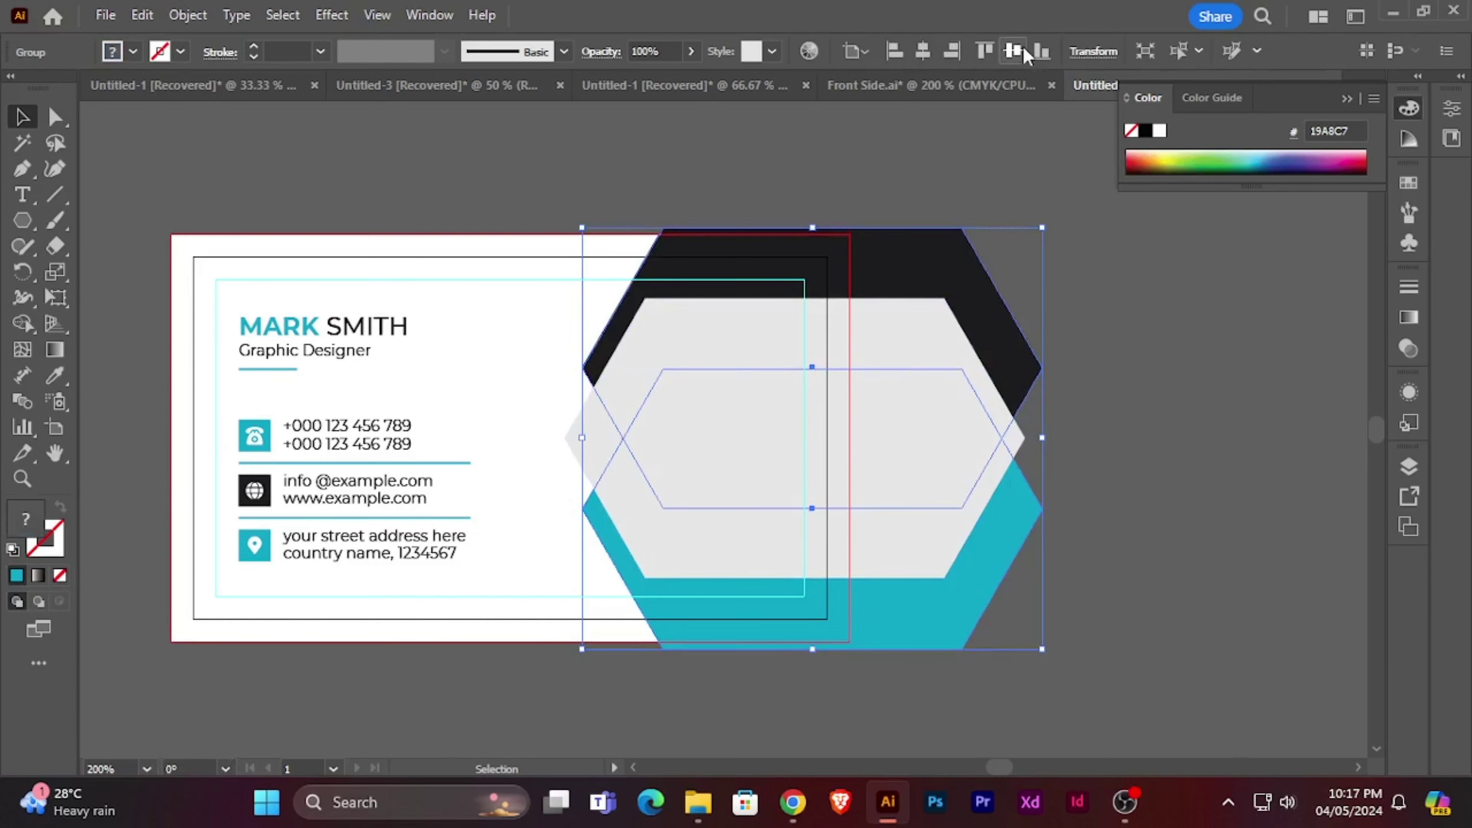
click(1135, 313)
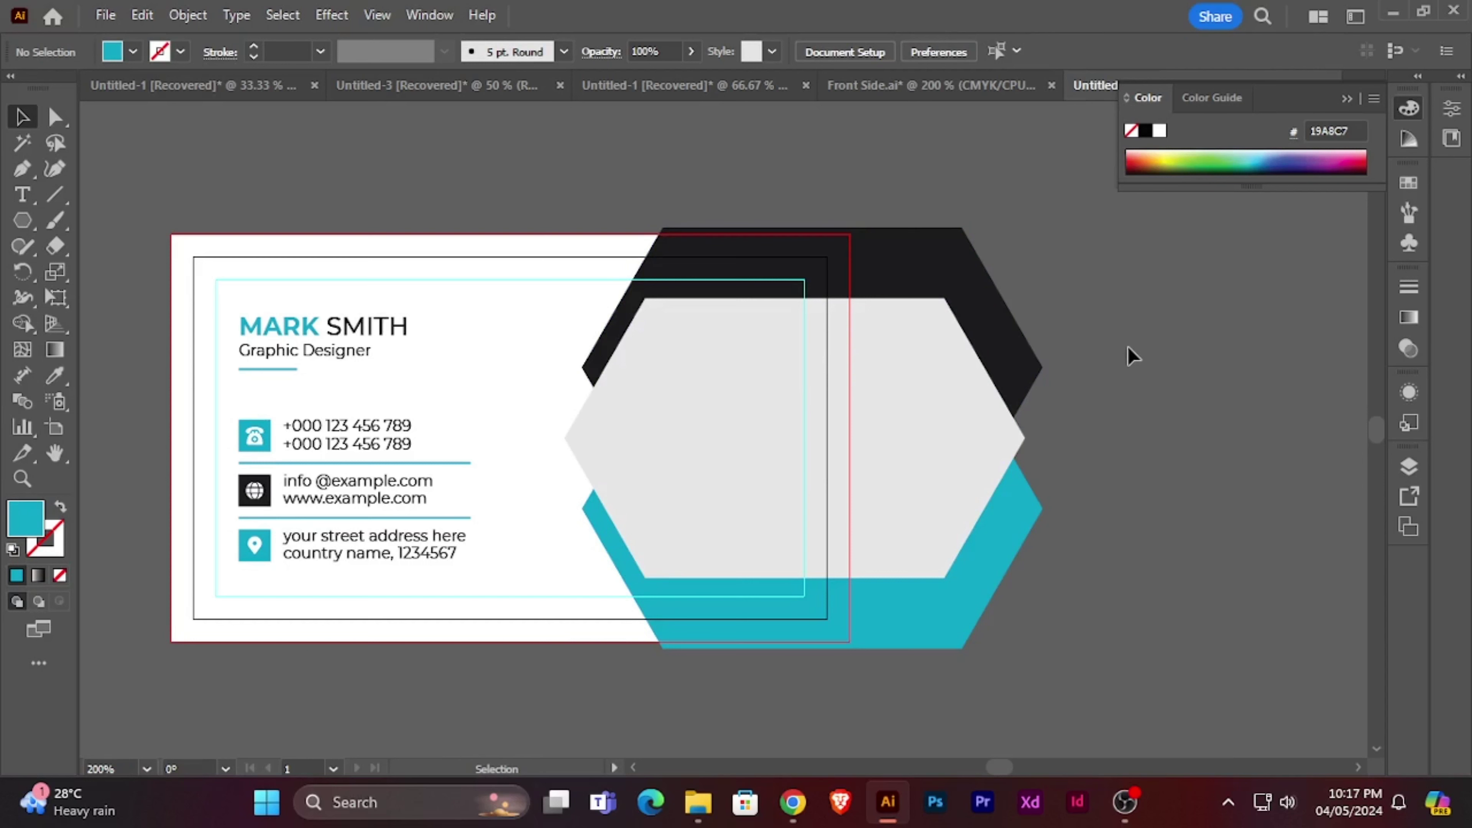
- Trim the hexagon parts lying outside the card with Shape Builder and delete the leftover sliver beside it
drag(1110, 231, 713, 652)
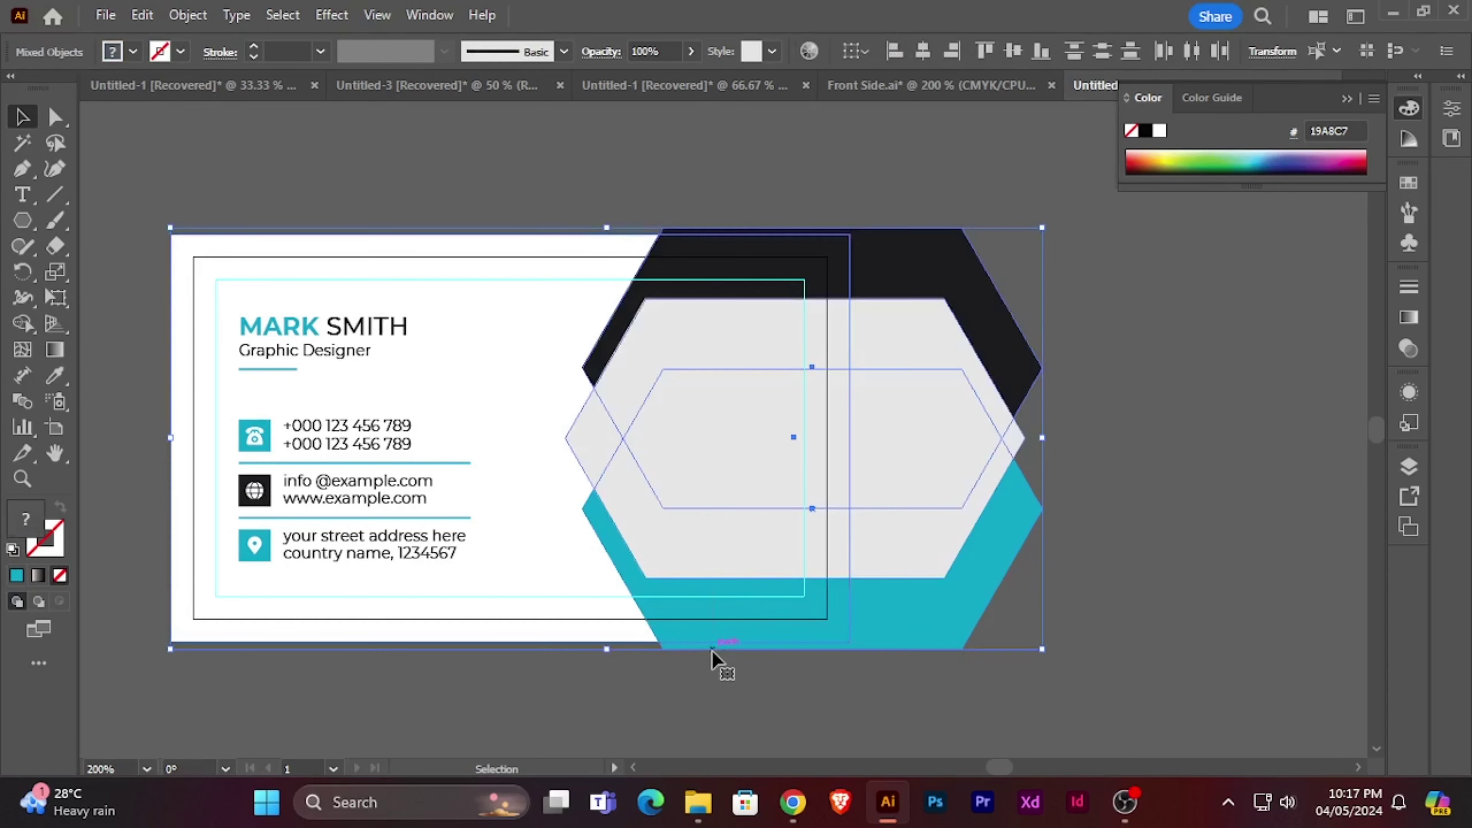
click(23, 324)
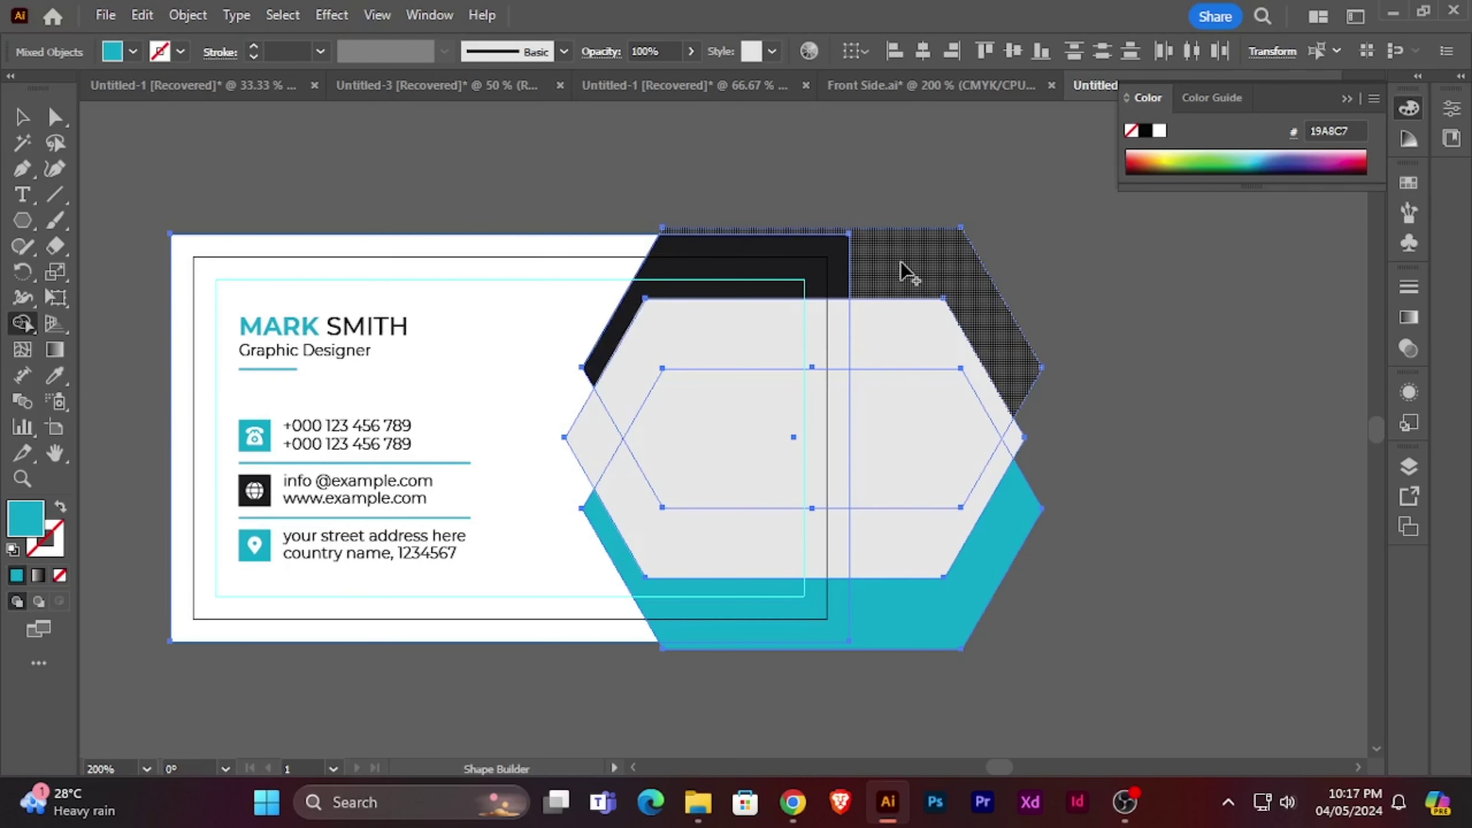
mouse_move(899, 270)
mouse_down()
mouse_move(943, 661)
mouse_move(997, 658)
mouse_up()
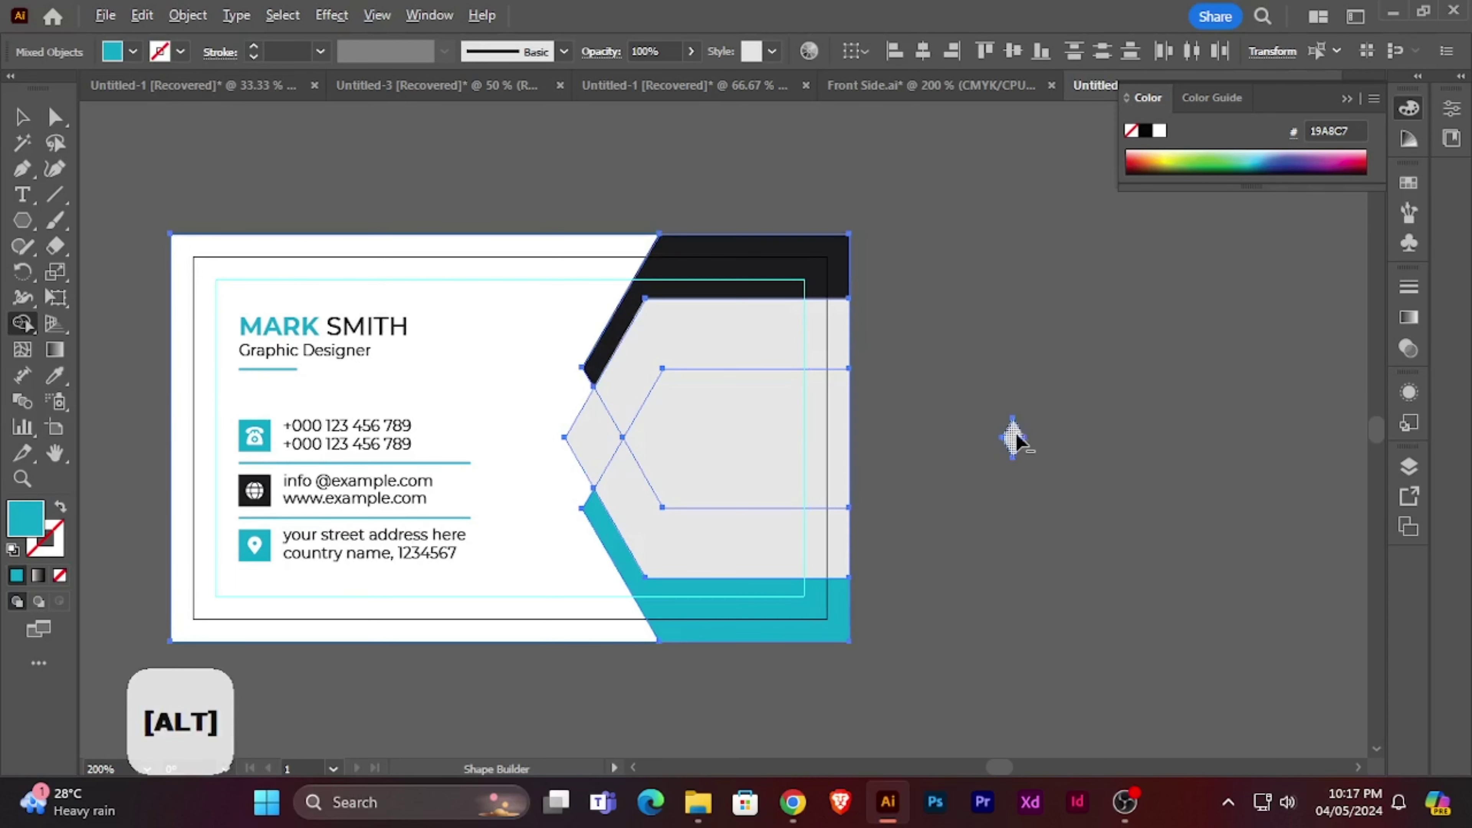
key(v)
click(962, 247)
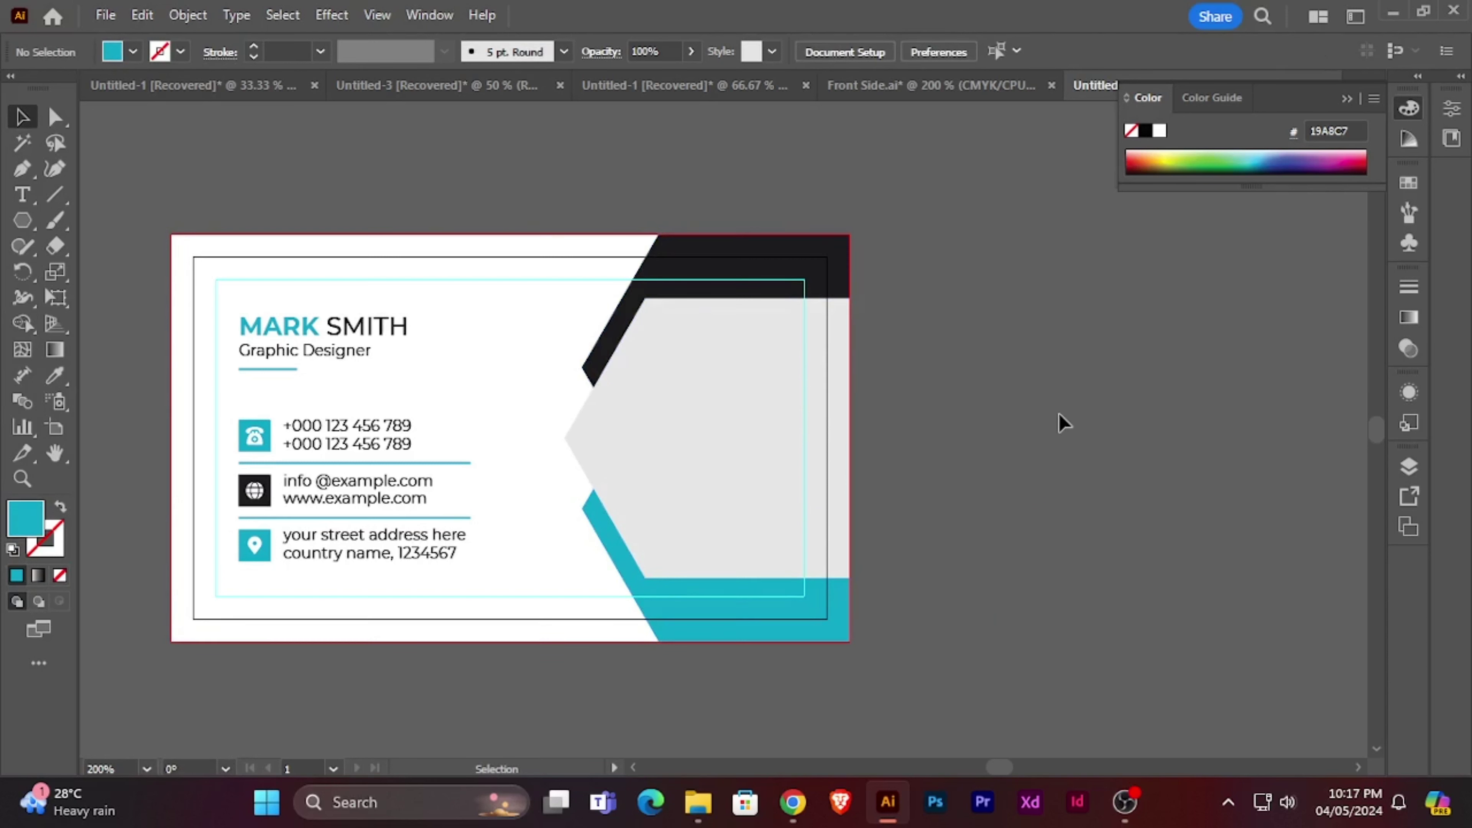
- Ungroup the trimmed dark and teal shapes
click(712, 254)
right_click(717, 268)
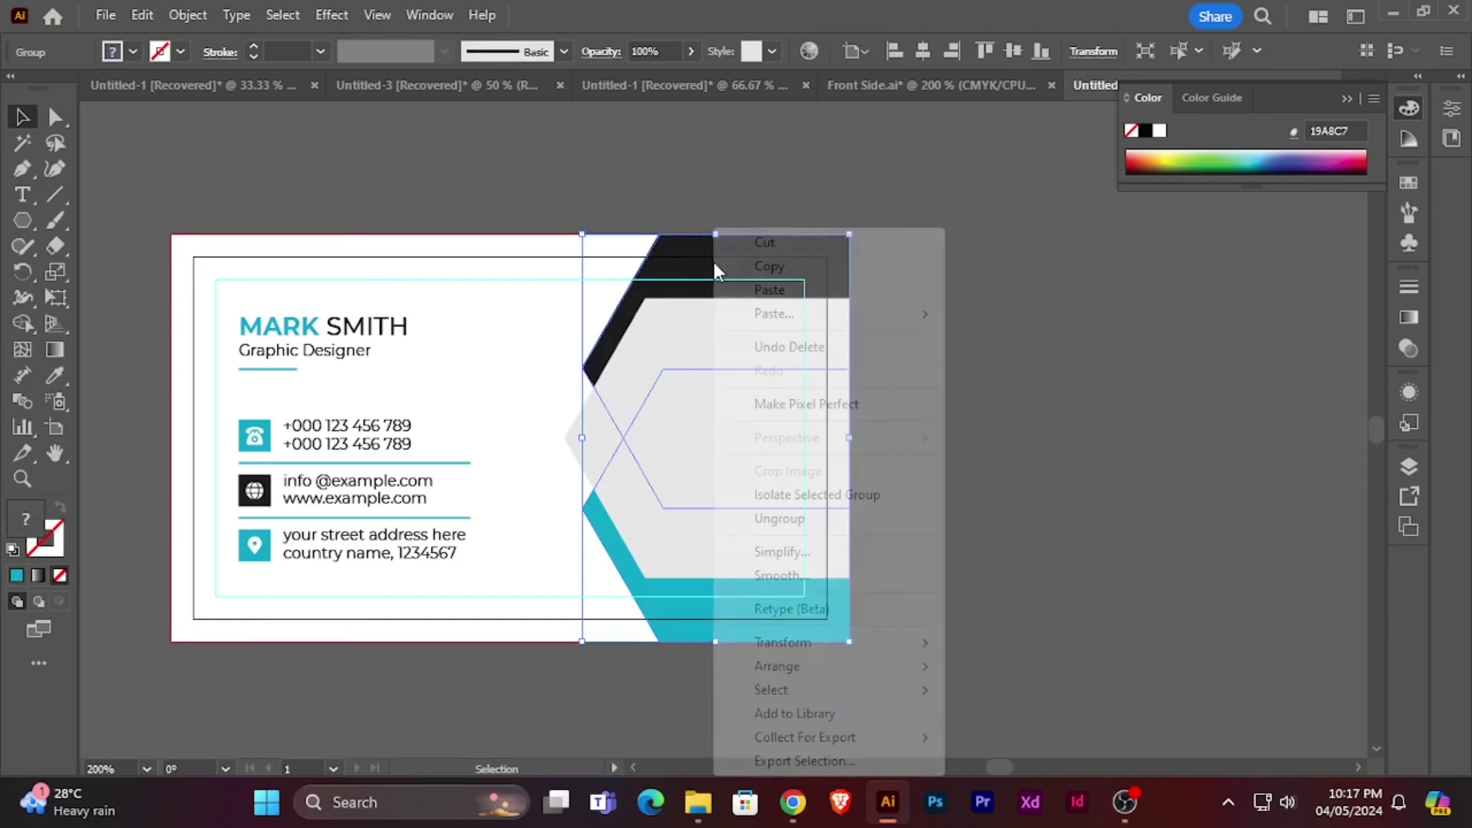
click(779, 518)
- Place a proportionally enlarged copy of the teal shape over the card's upper right, extending past the top and right edges
scroll(735, 548, down, 2)
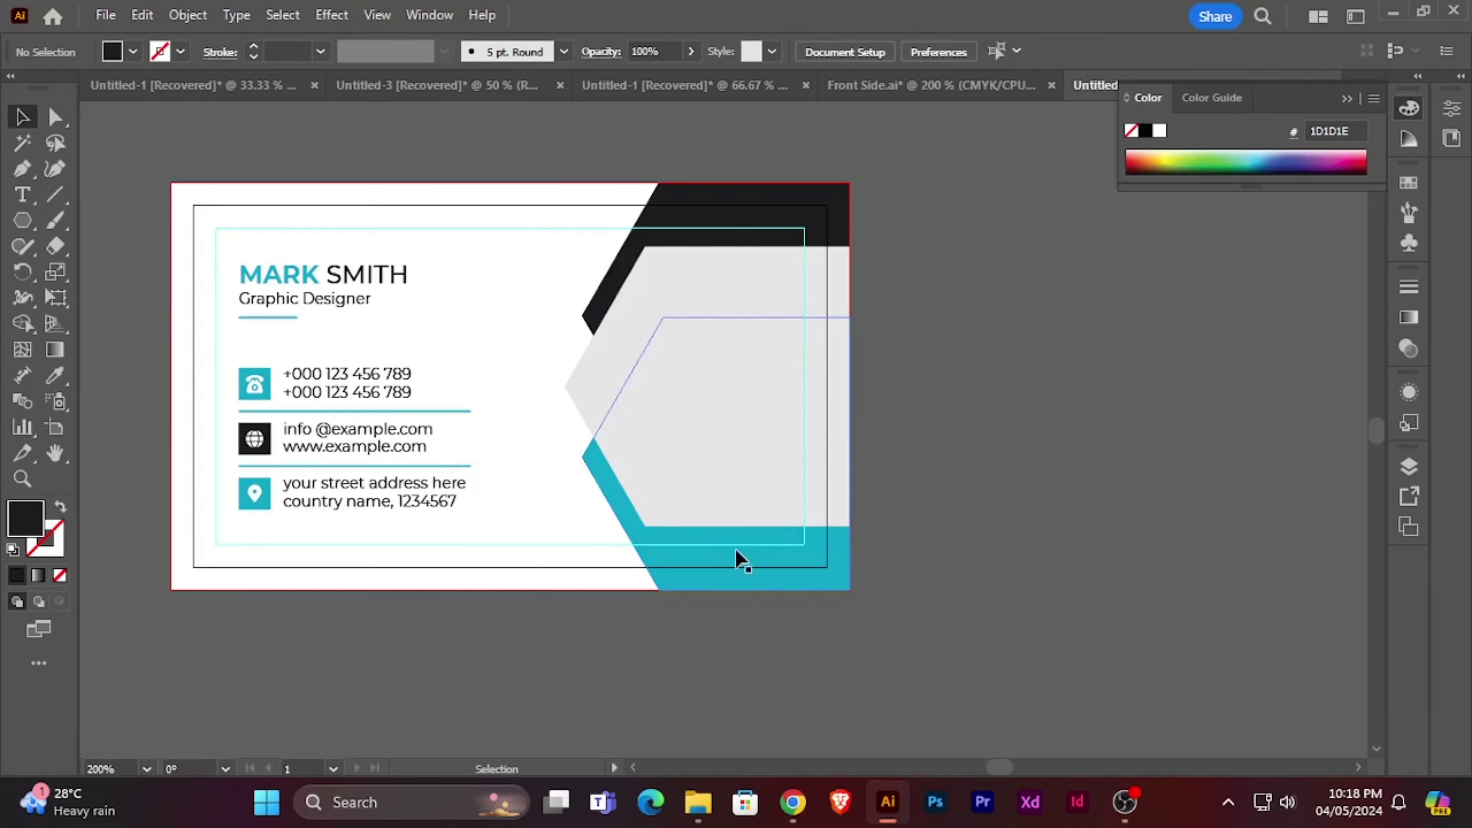
click(735, 549)
drag(735, 563, 726, 345)
drag(849, 319, 1041, 619)
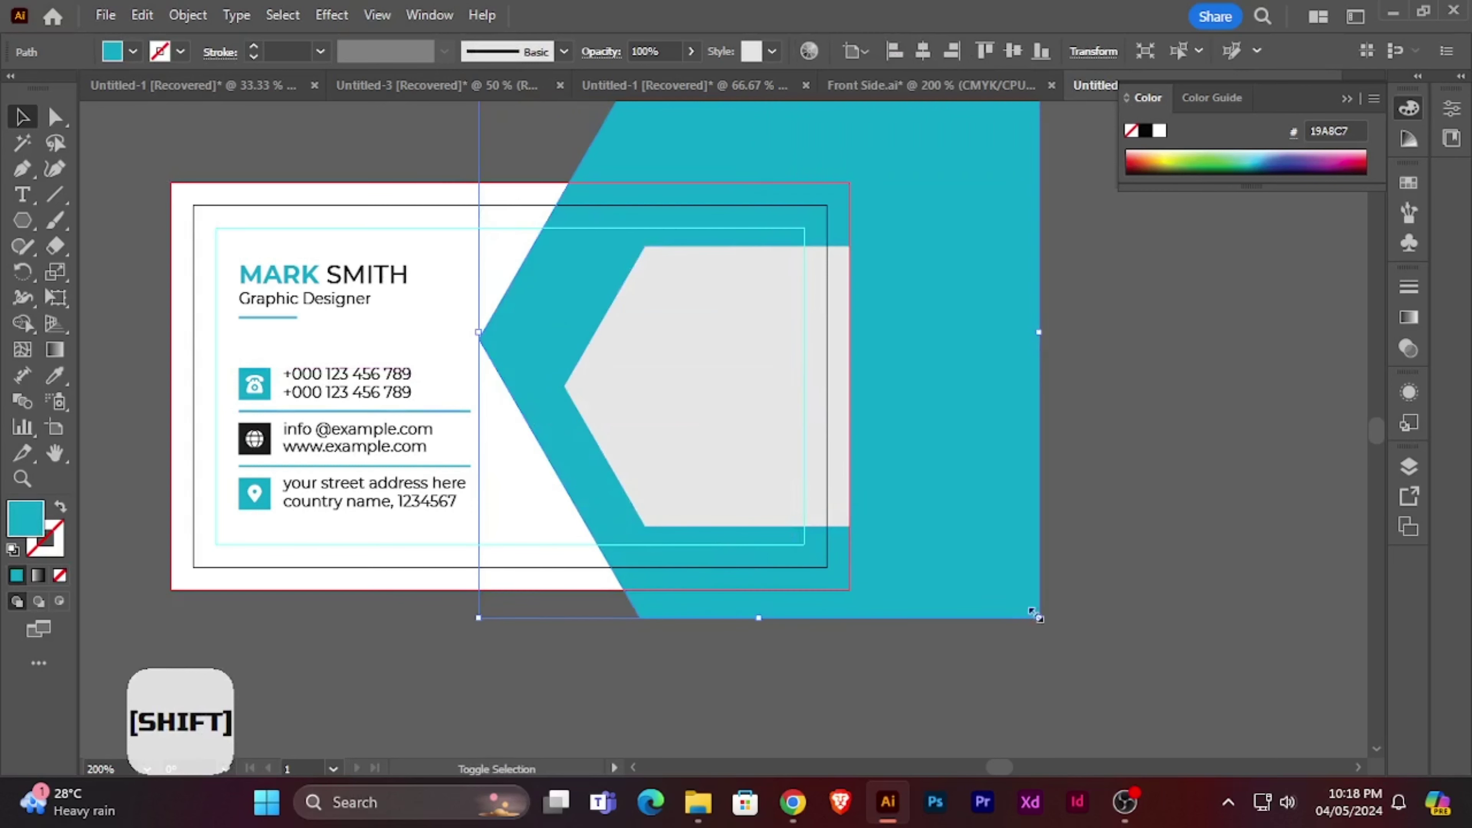
drag(961, 515, 929, 317)
- Send the enlarged teal shape to the back, then bring it forward just above the white card background
right_click(929, 317)
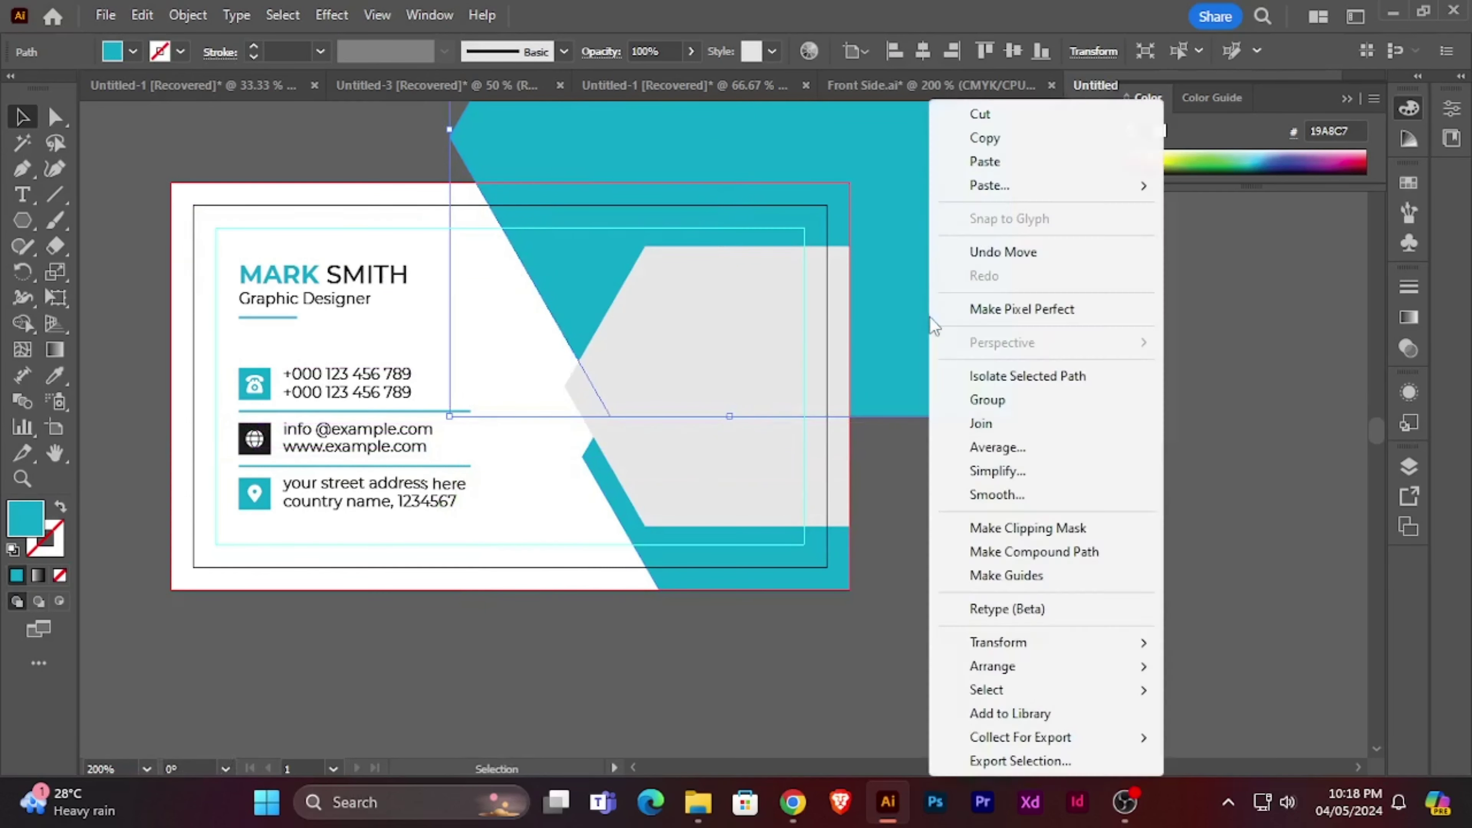
mouse_move(994, 667)
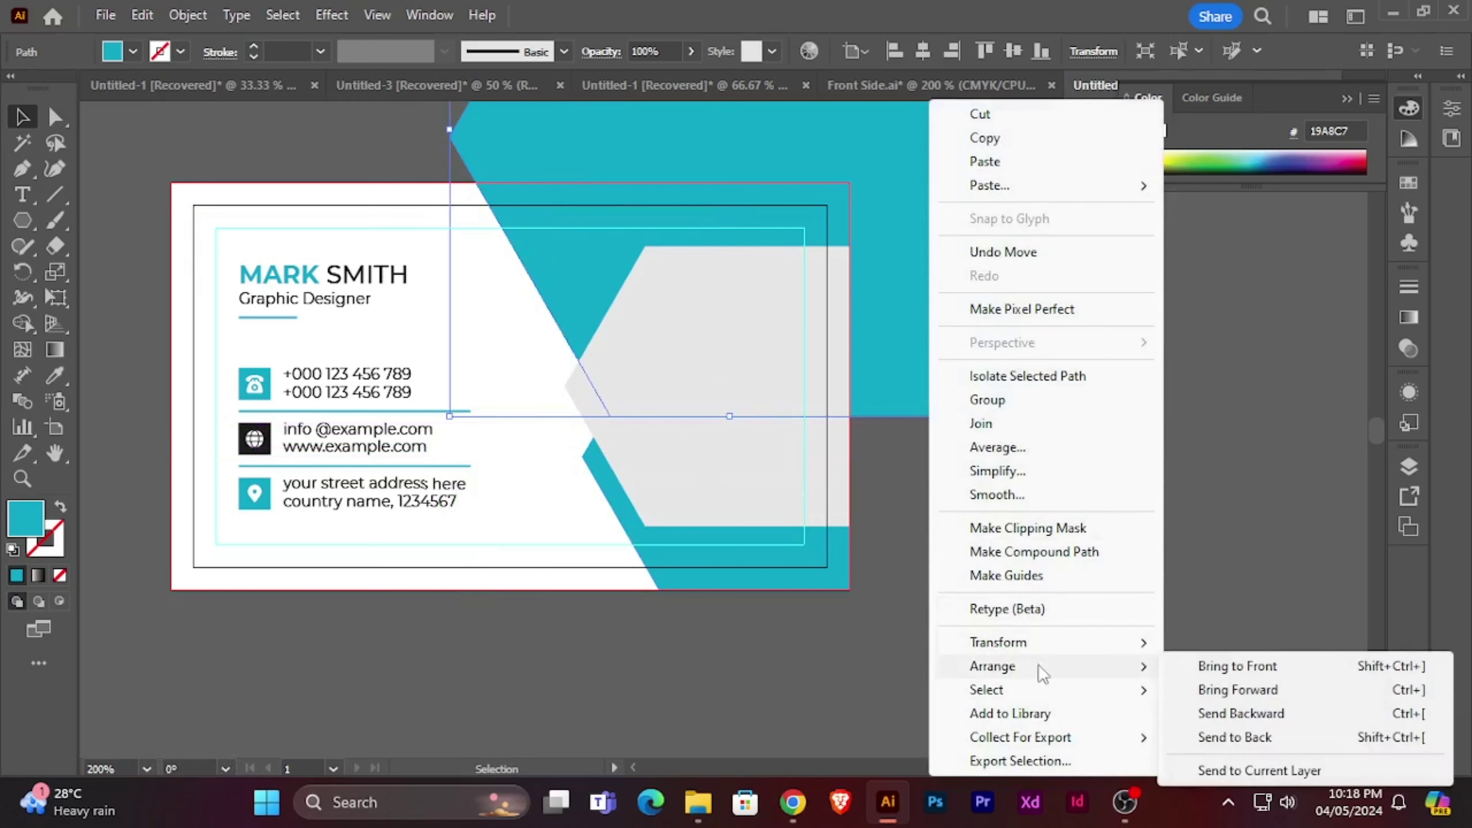
click(1204, 747)
key(ctrl)
key(ctrl+])
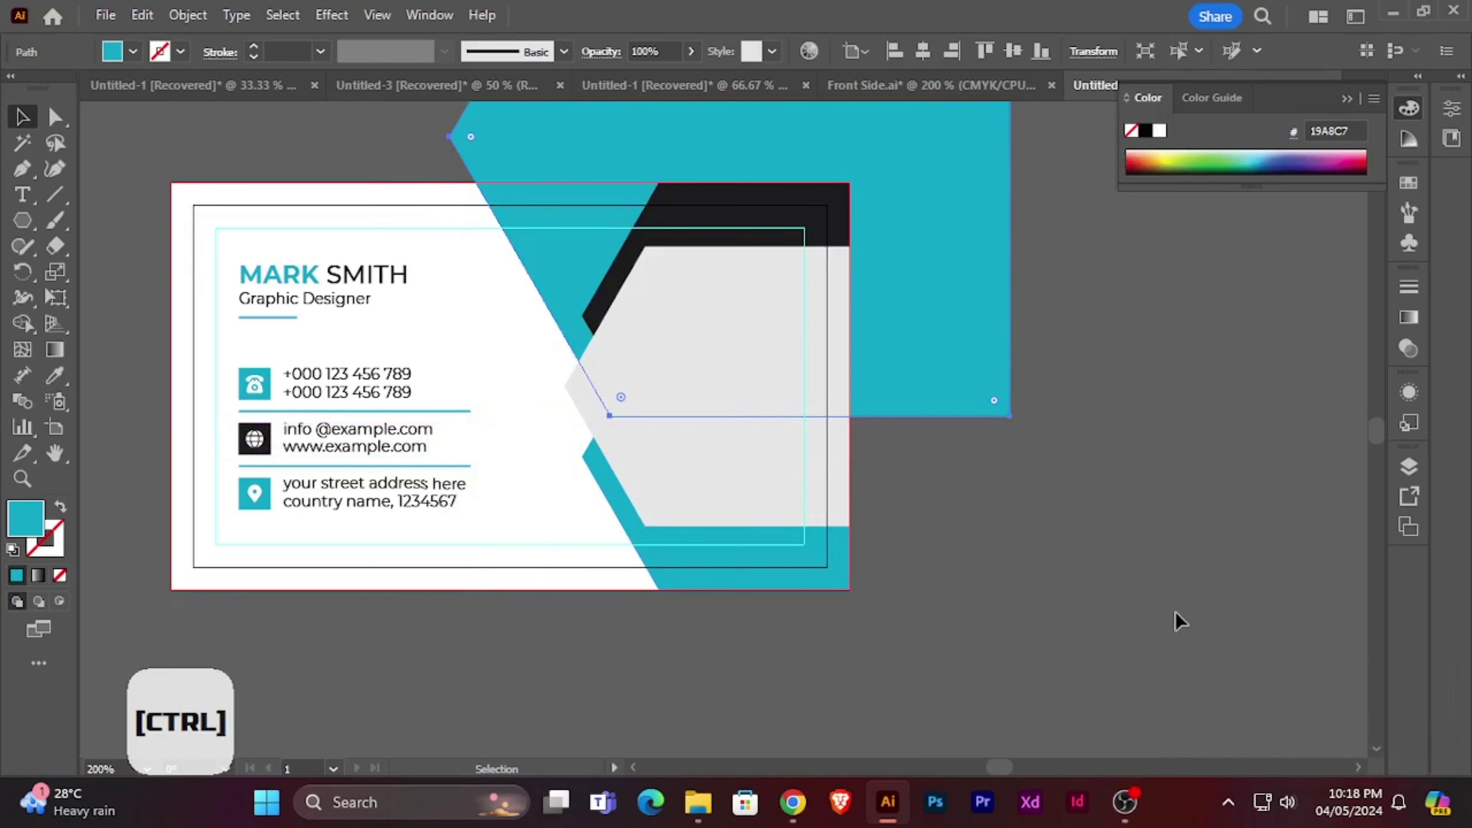
- Fine-tune the large teal shape's vertical position, shifting it slightly up behind the dark band
click(1176, 612)
scroll(1167, 542, up, 3)
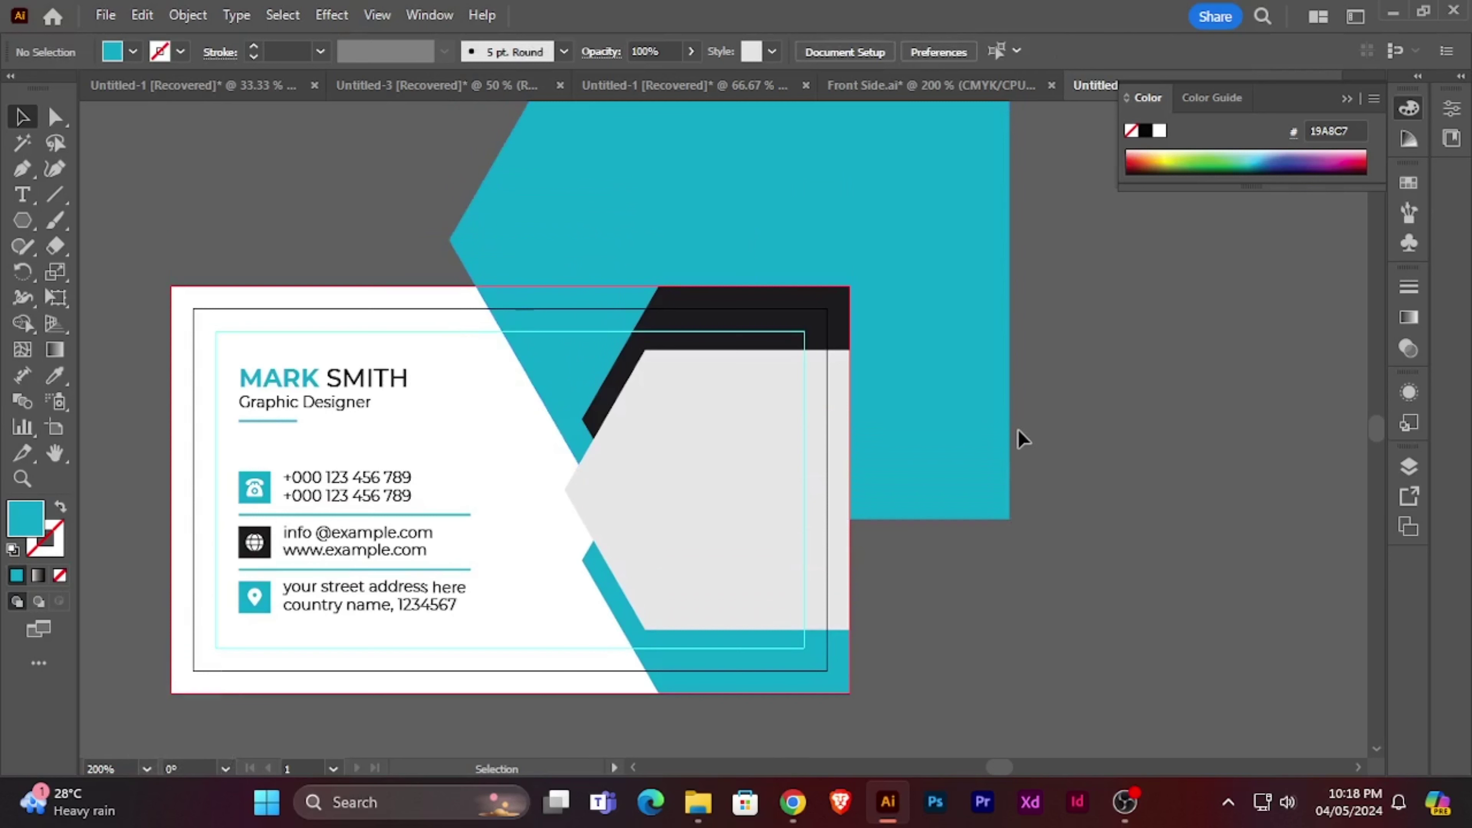
drag(1011, 437, 1008, 421)
click(1112, 422)
scroll(1116, 423, down, 1)
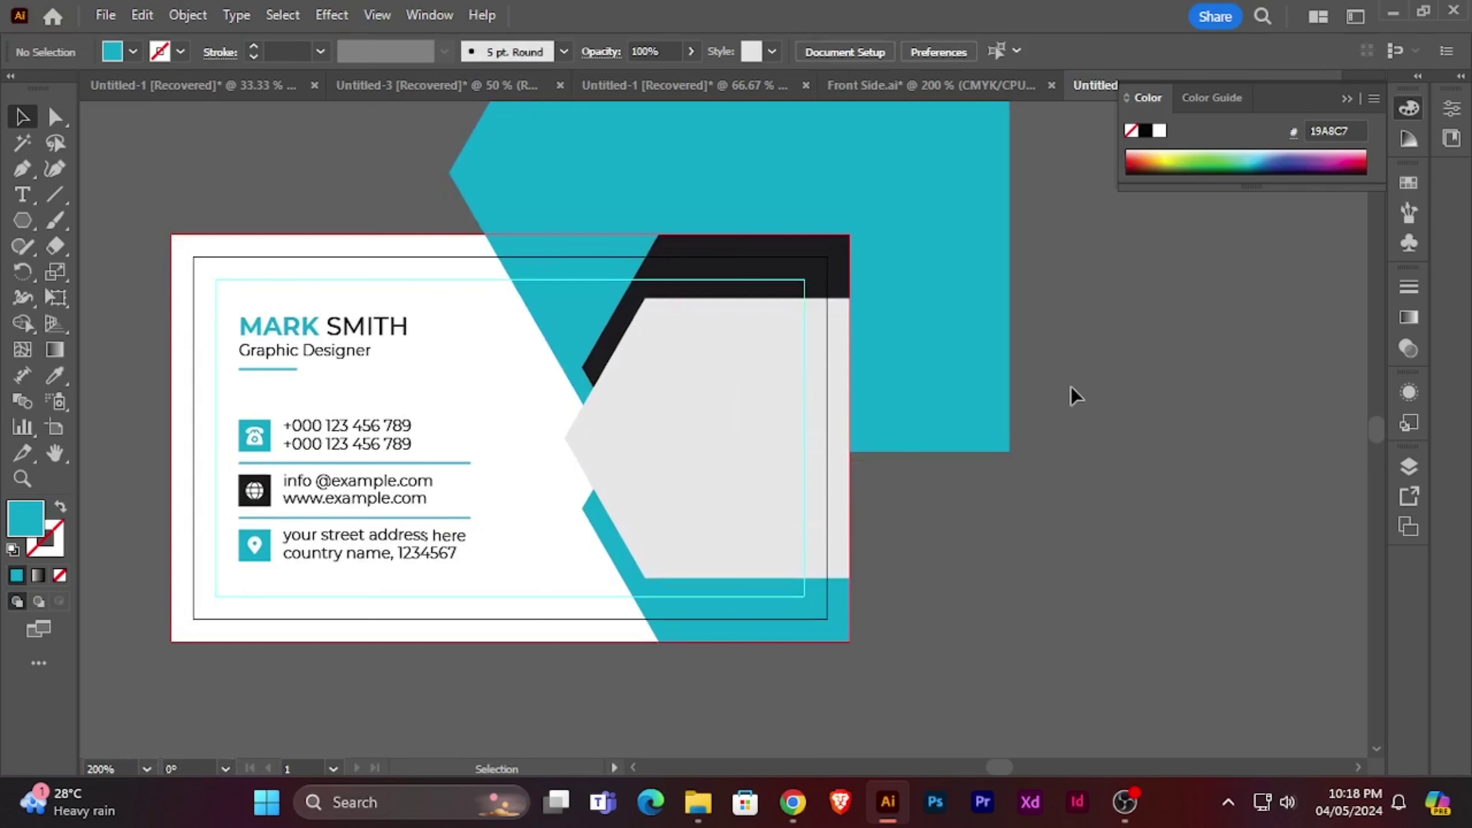
drag(1010, 395, 1005, 406)
click(1056, 510)
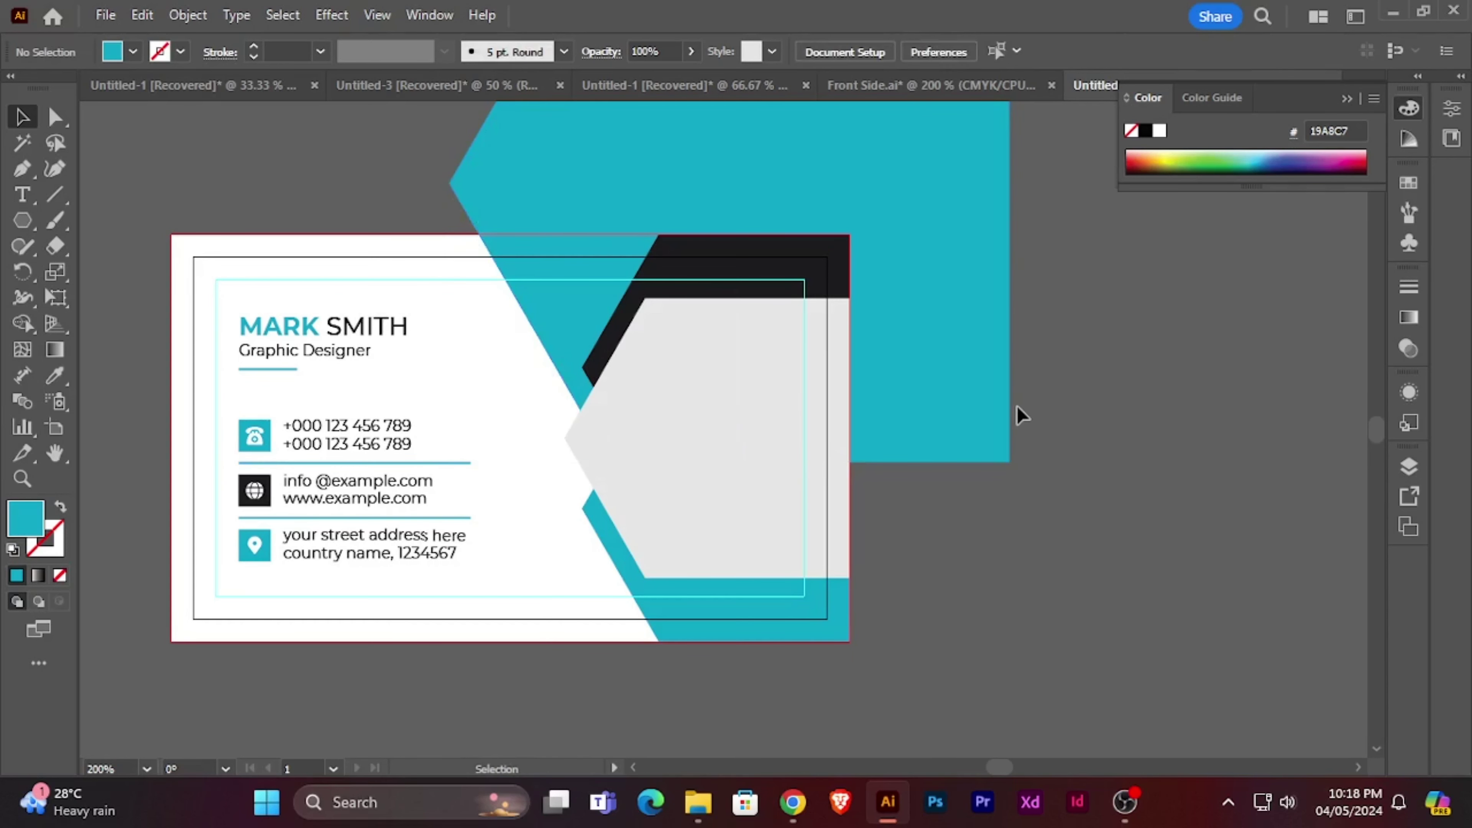
- Duplicate the large teal shape toward the card's lower right and give the copy the near-black fill of the upper dark band
click(1005, 400)
scroll(982, 391, down, 3)
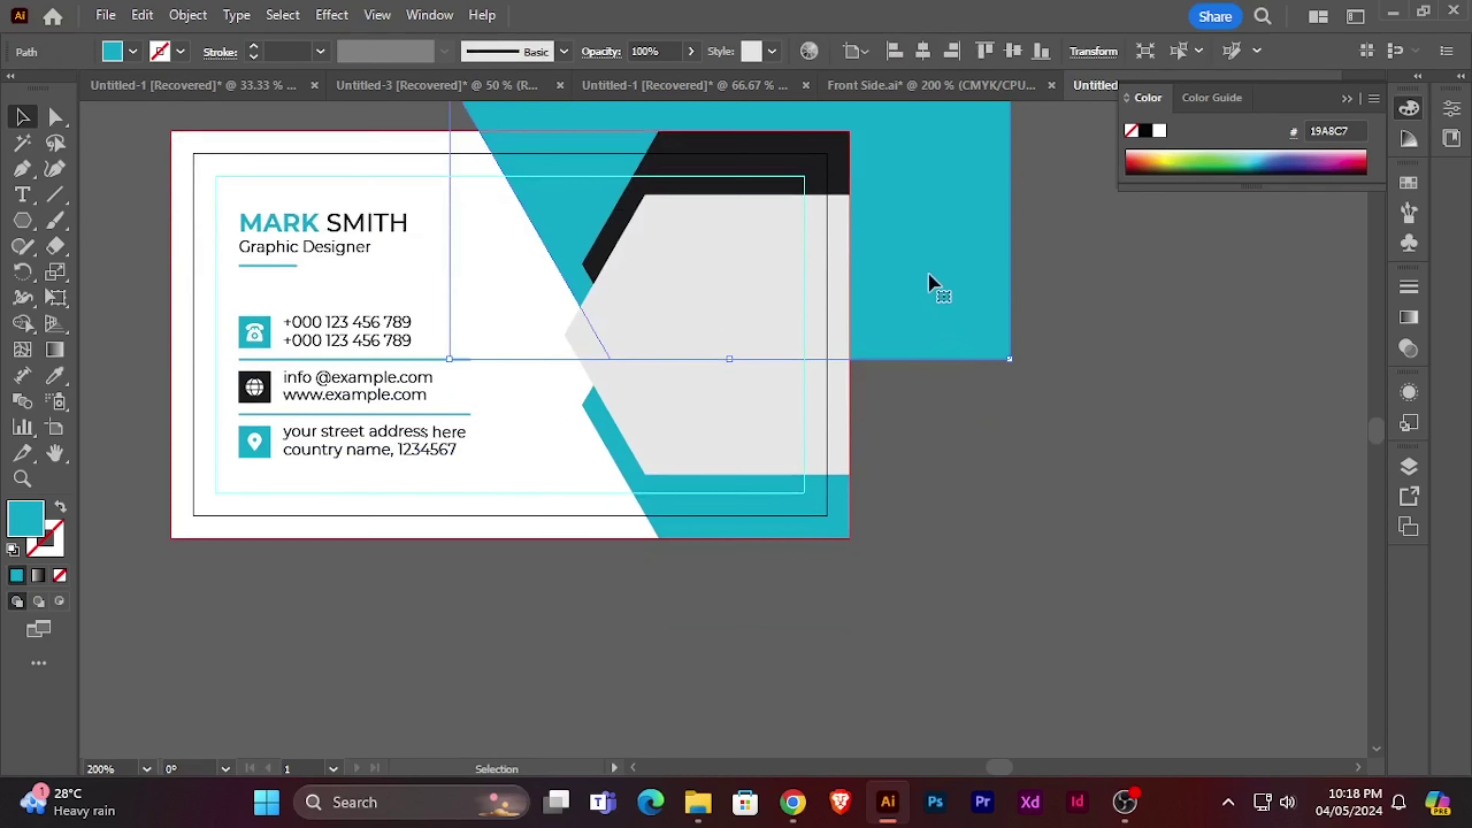
drag(928, 274, 1005, 549)
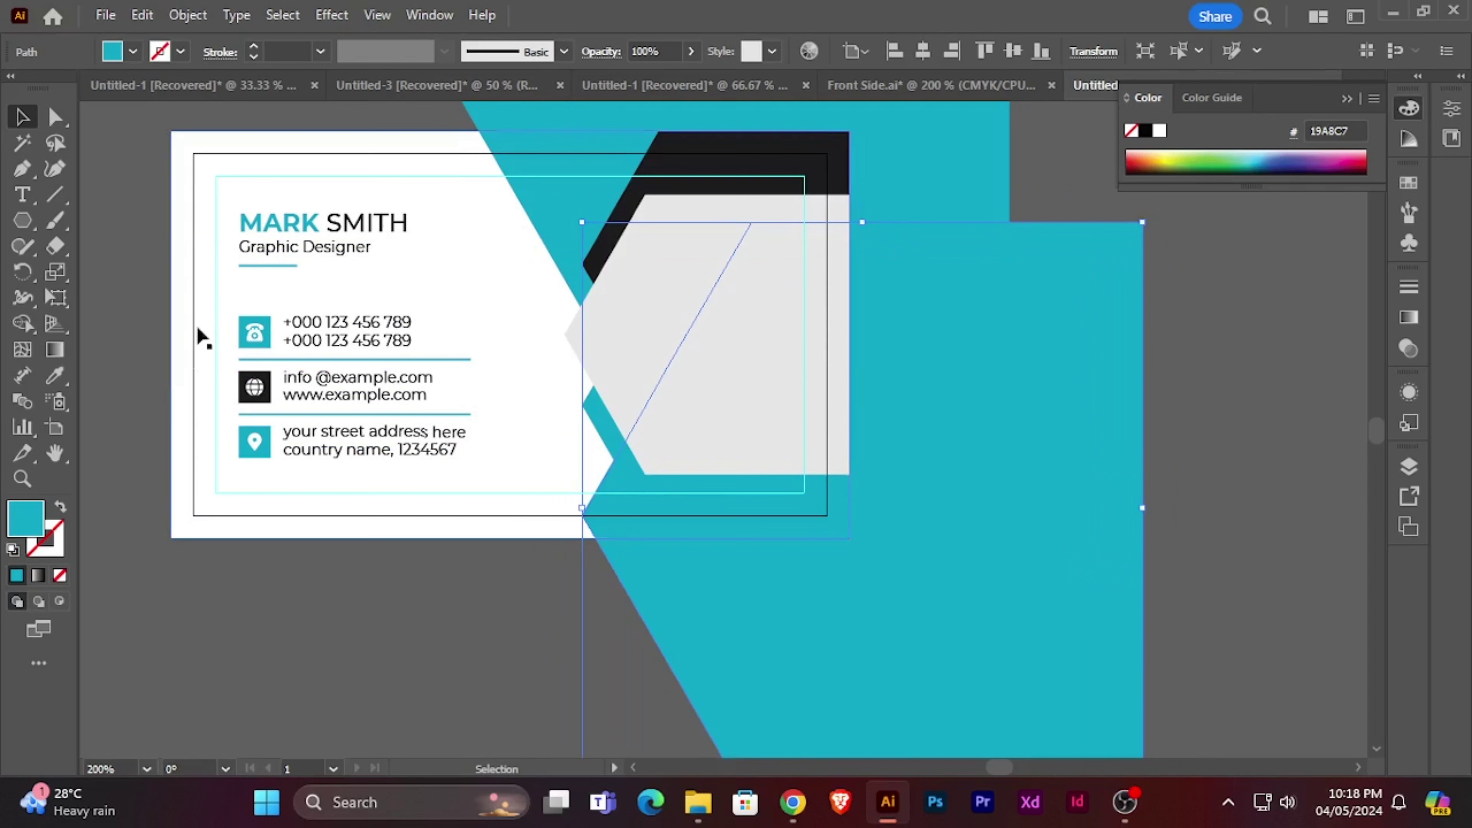
click(66, 375)
click(652, 163)
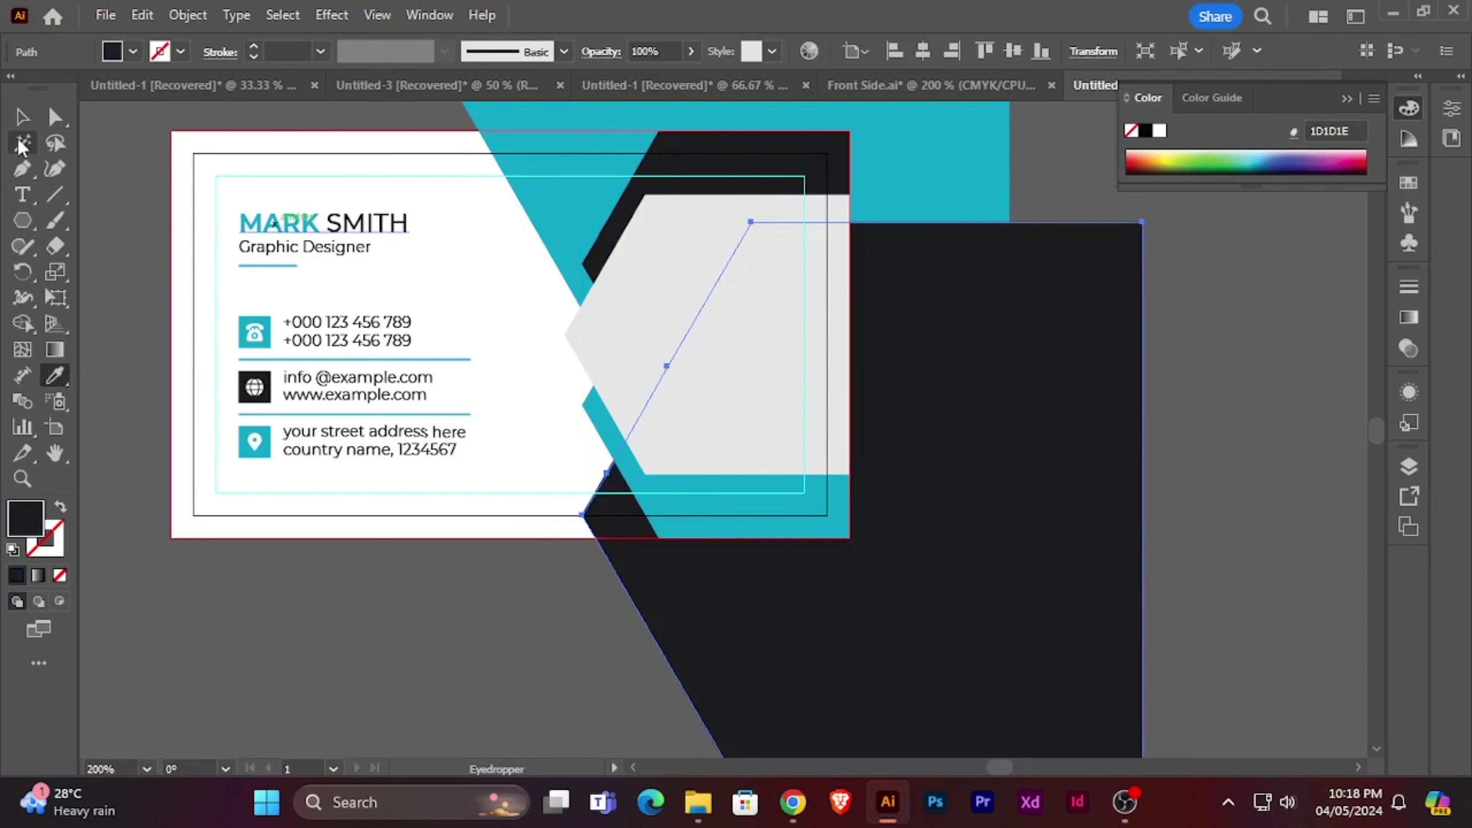
- Move the large dark copy down and left so it forms a small wedge at the card's bottom edge beside the teal band
click(22, 117)
drag(819, 618, 760, 741)
click(407, 690)
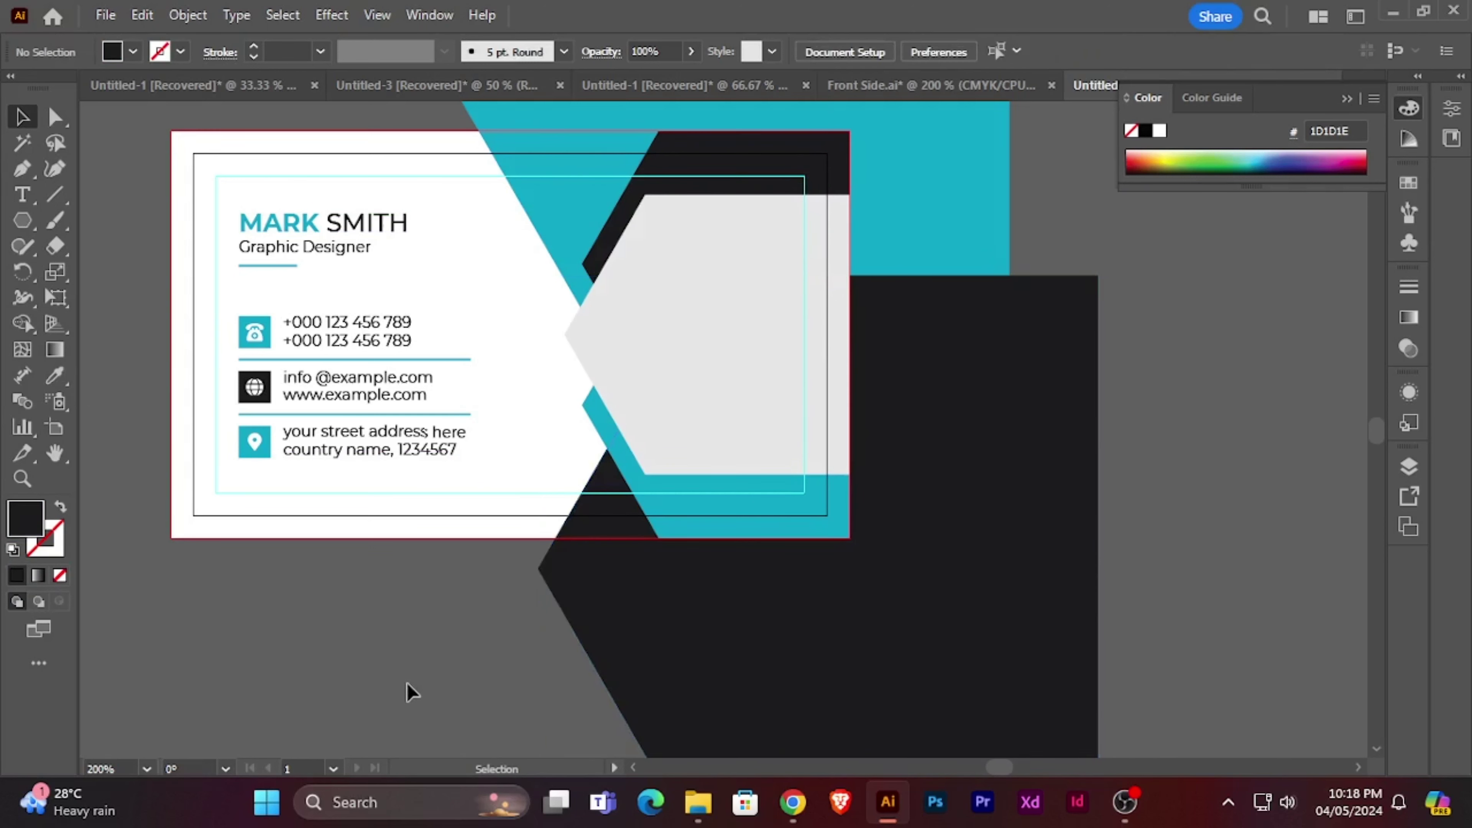
- Trim the parts of the large teal and dark shapes lying outside the card with Shape Builder
scroll(418, 664, up, 1)
scroll(422, 665, up, 1)
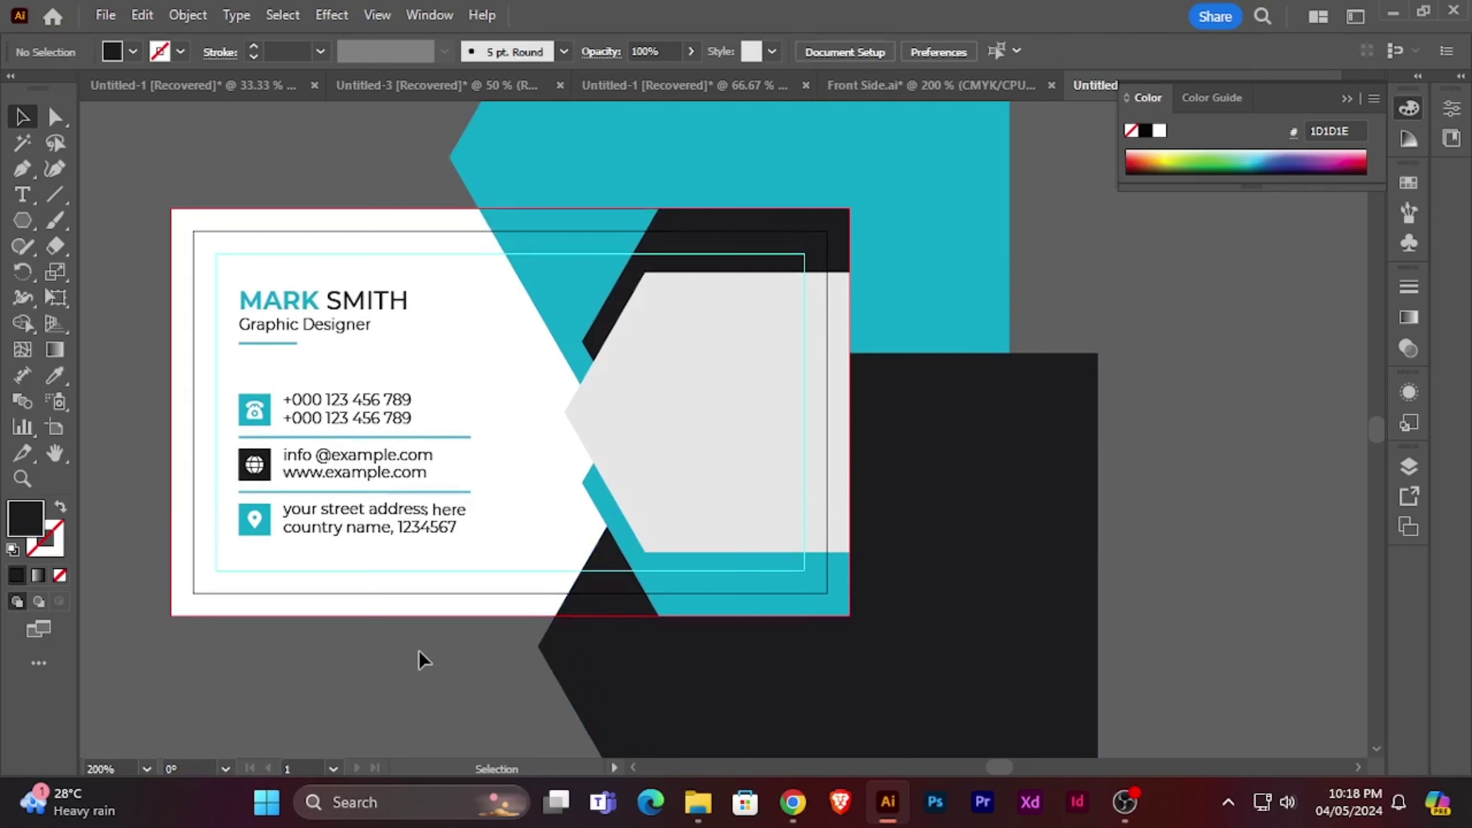
scroll(516, 503, up, 2)
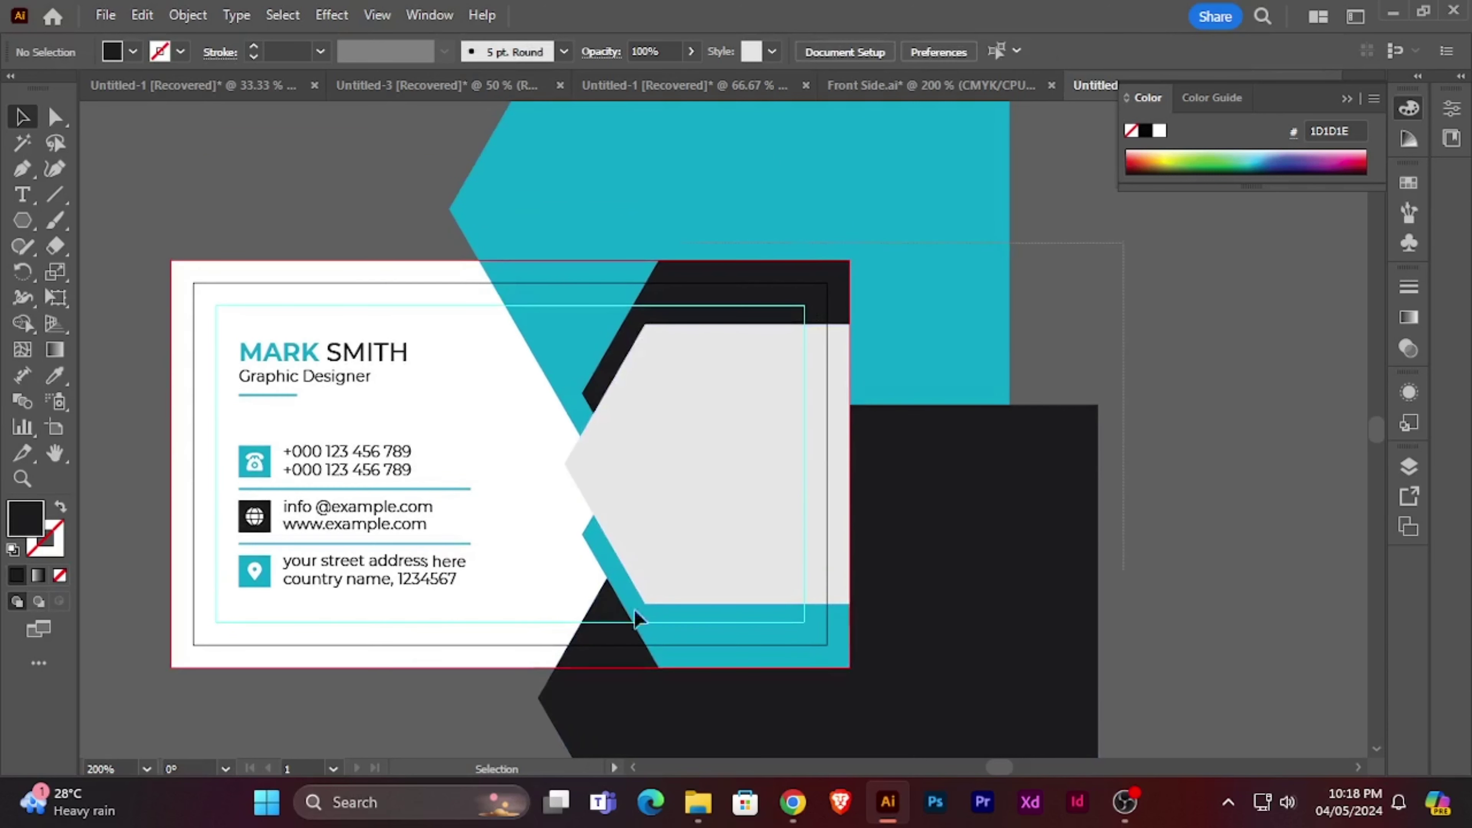
drag(633, 610, 559, 743)
click(22, 322)
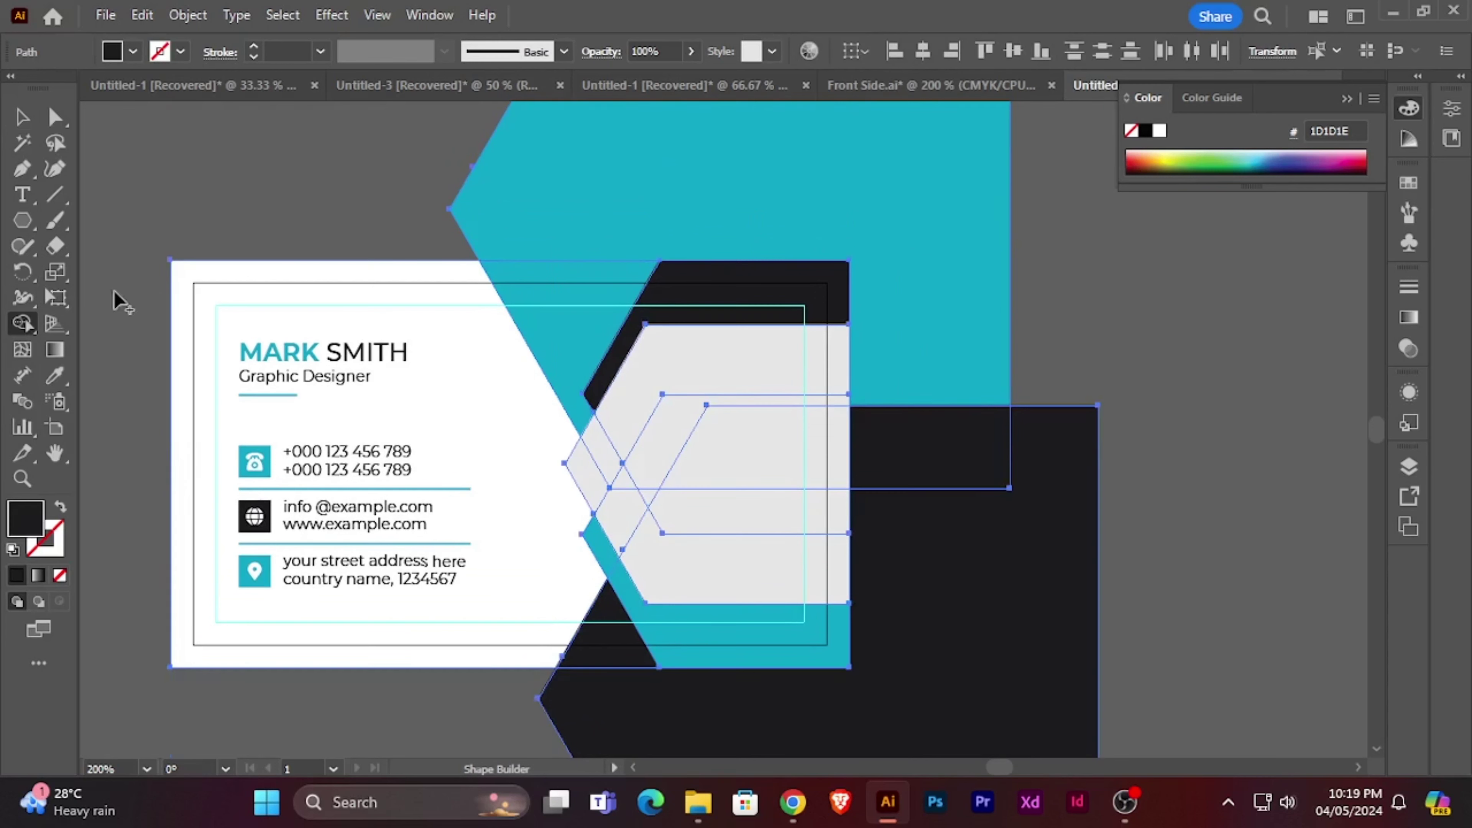
mouse_move(920, 168)
mouse_down()
mouse_move(976, 591)
mouse_move(990, 577)
mouse_up()
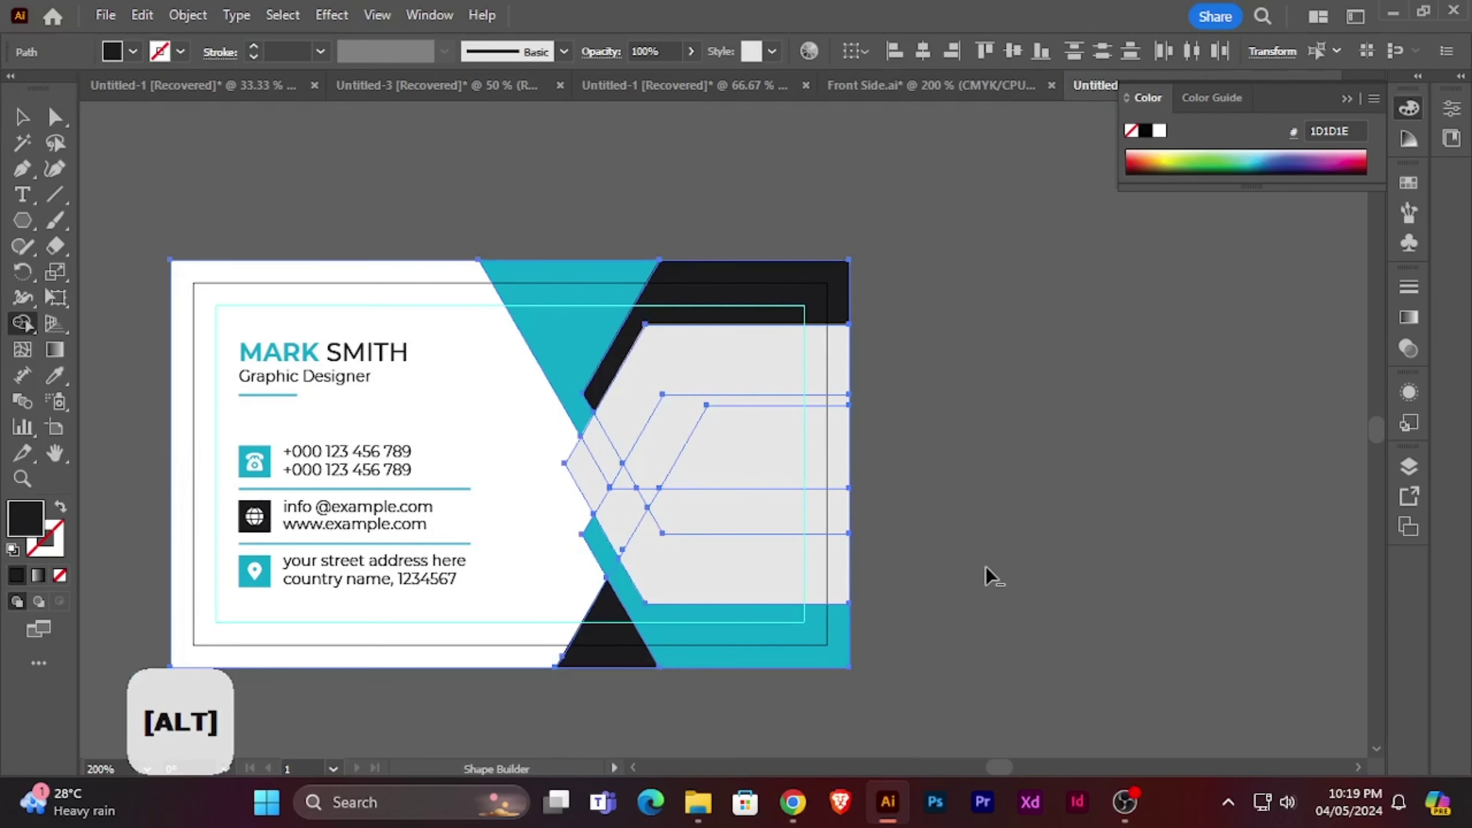
- Bring the man-work-laptop.jpg photo over the gray hexagon area of the card and send it to the back
scroll(994, 557, down, 2)
click(21, 116)
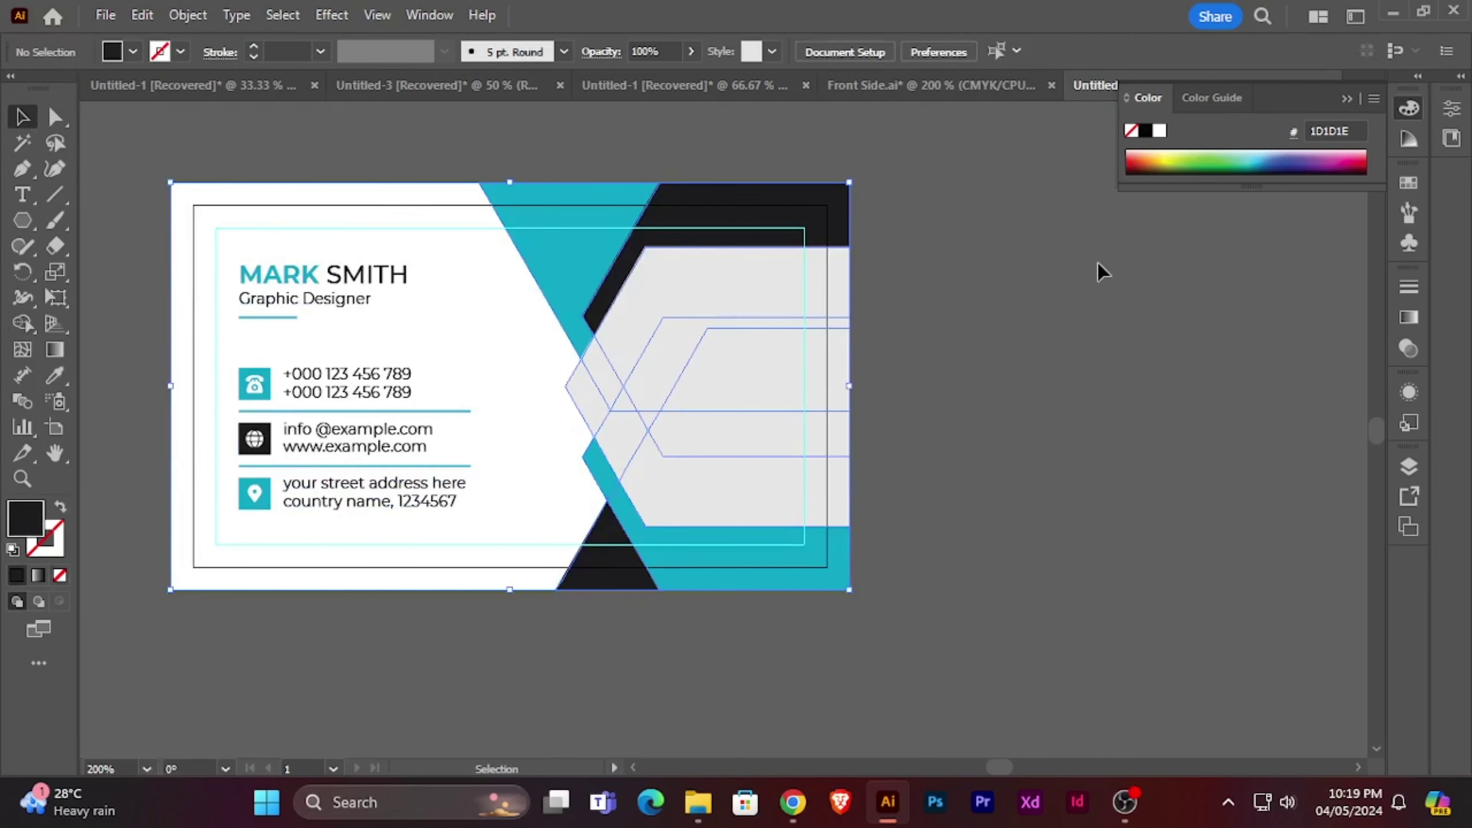
scroll(1099, 298, up, 1)
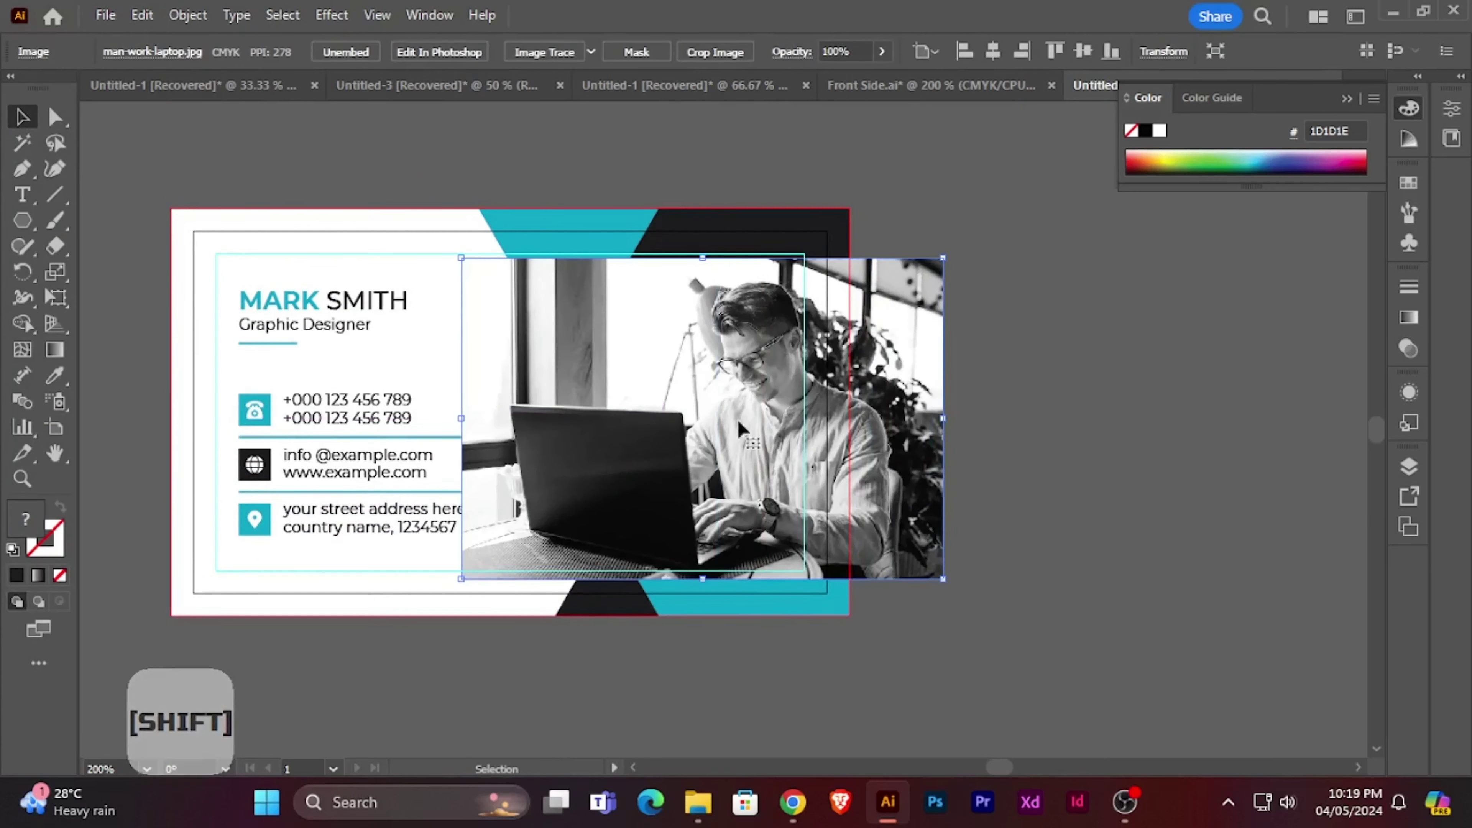
right_click(706, 342)
mouse_move(794, 673)
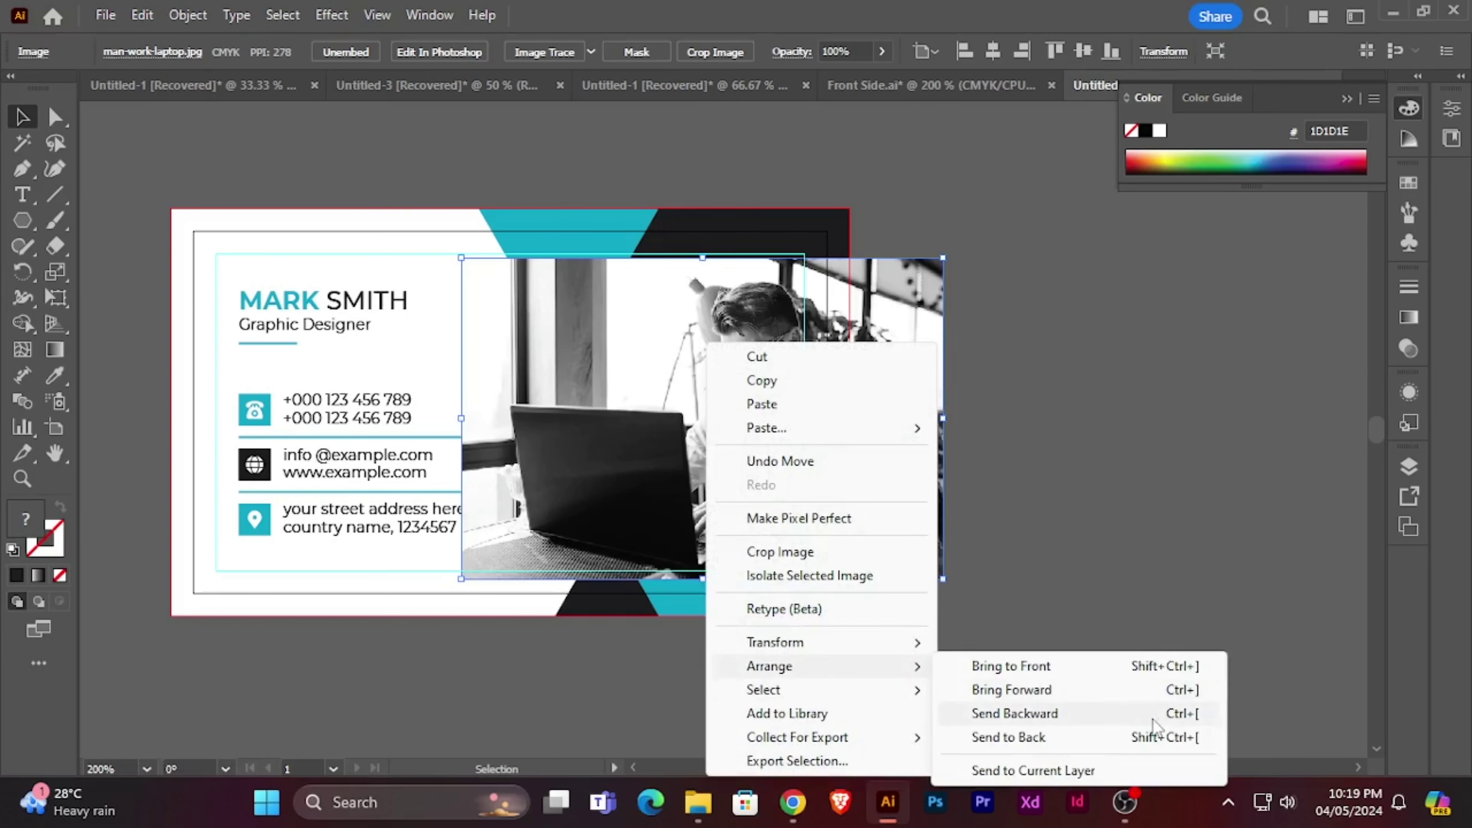
click(1066, 735)
- Clip the photo to the gray hexagon shape with a clipping mask
shift+click(798, 474)
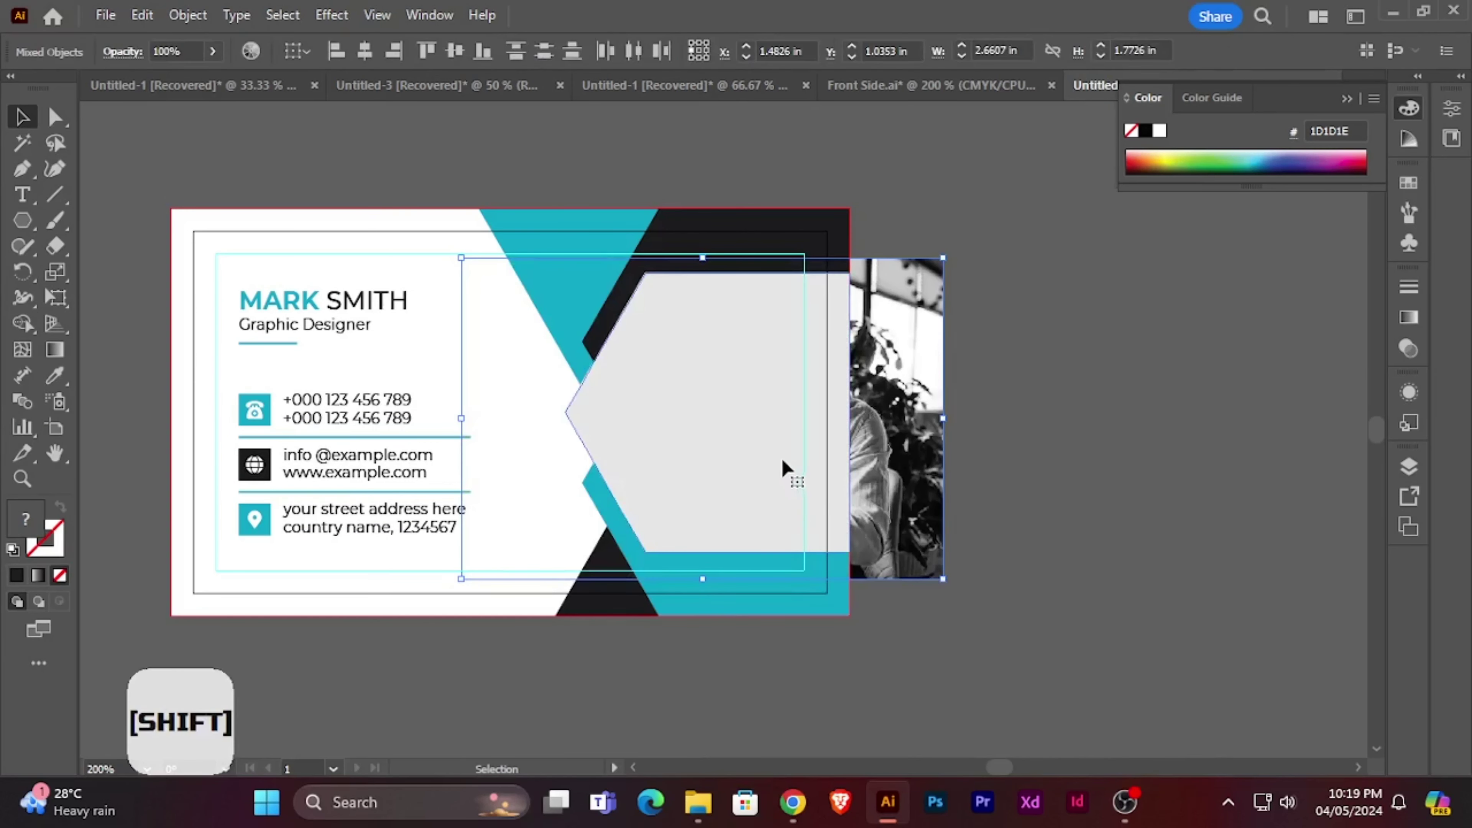
right_click(789, 445)
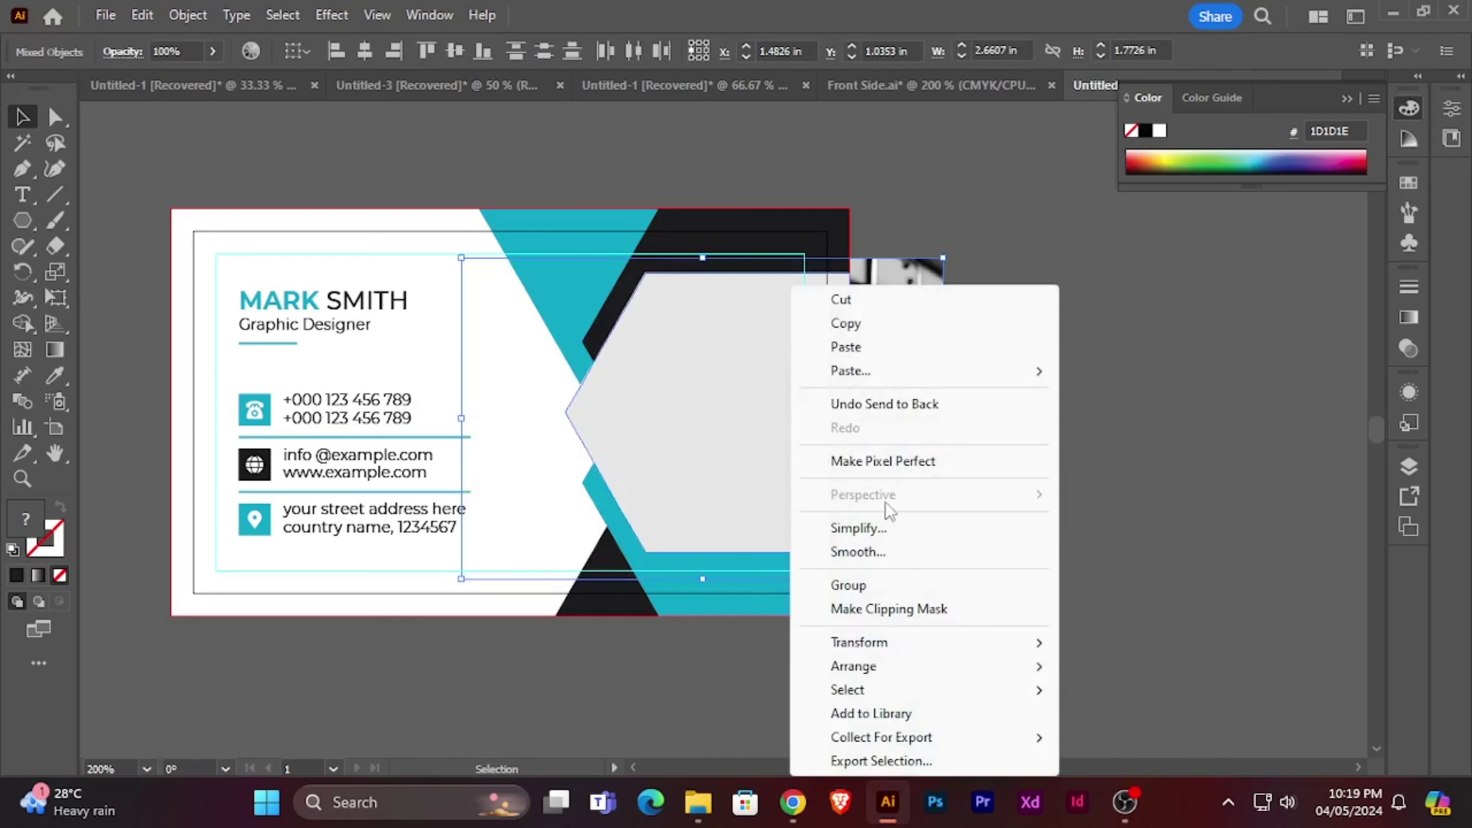
click(907, 608)
- Isolate the clipped photo, shift it left and scale it down proportionally so the man fits within the hexagon
double_click(770, 457)
drag(770, 457, 727, 455)
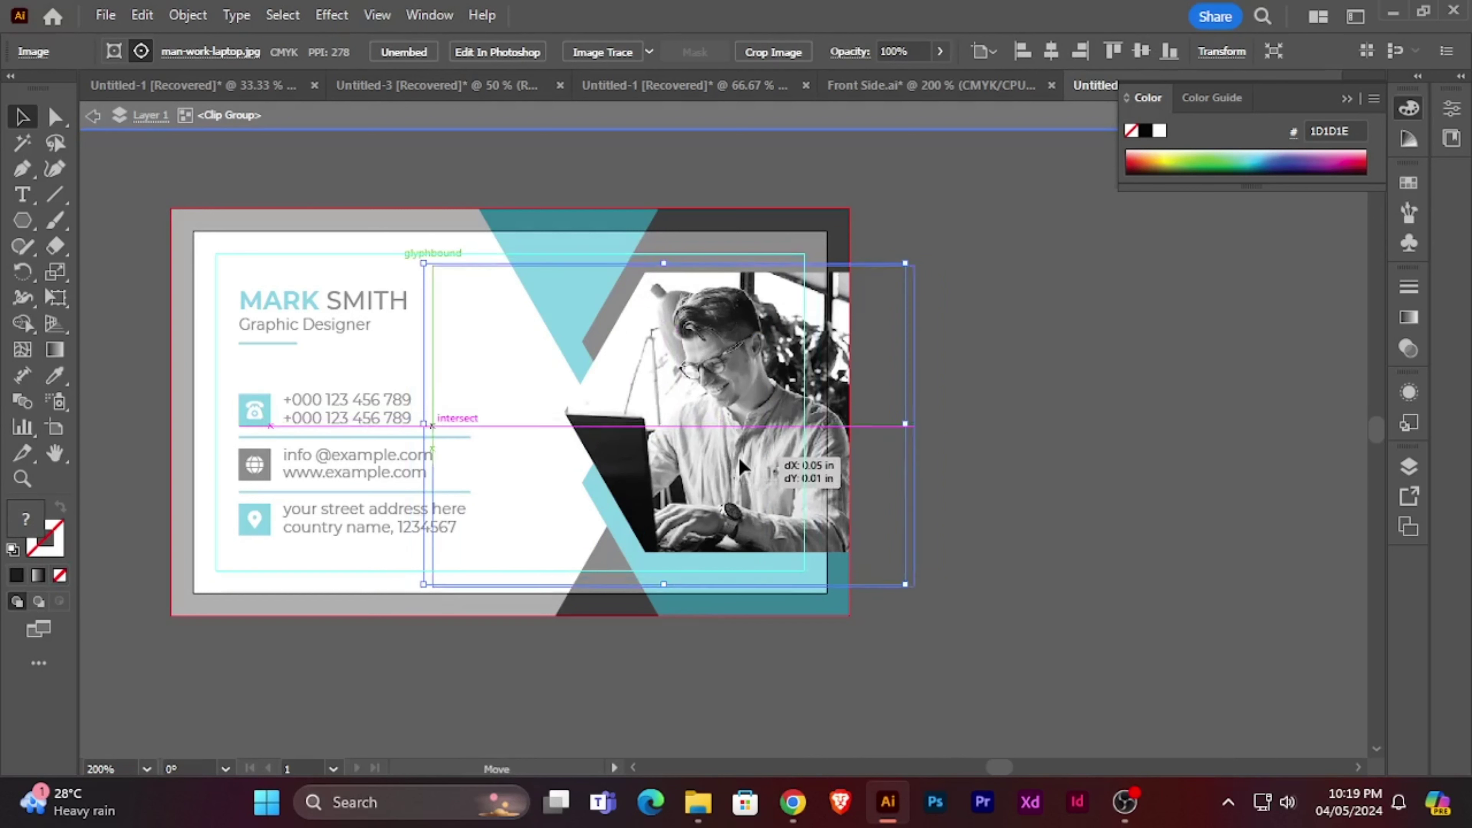
drag(900, 586, 904, 566)
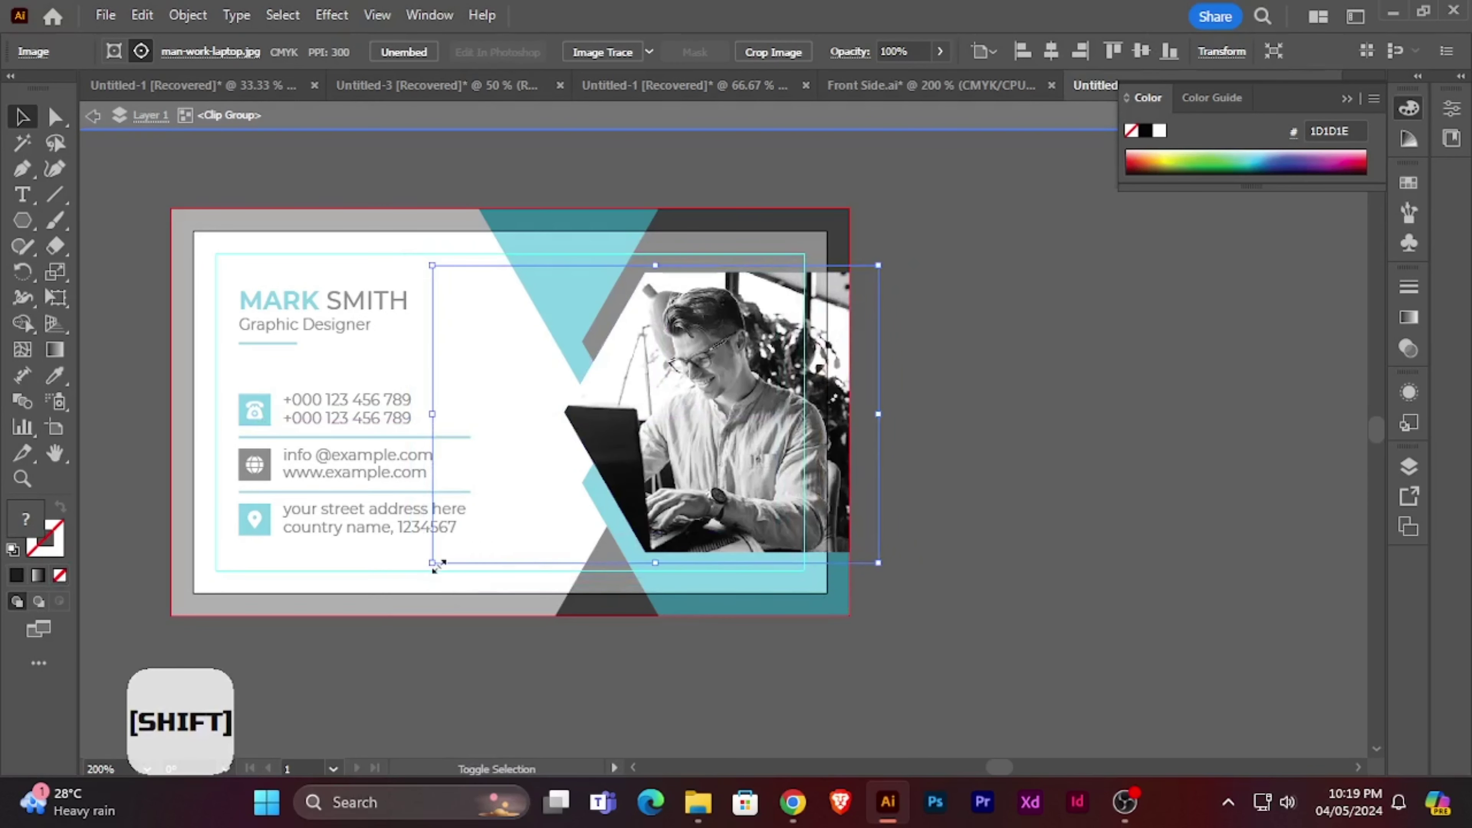
drag(438, 565, 447, 554)
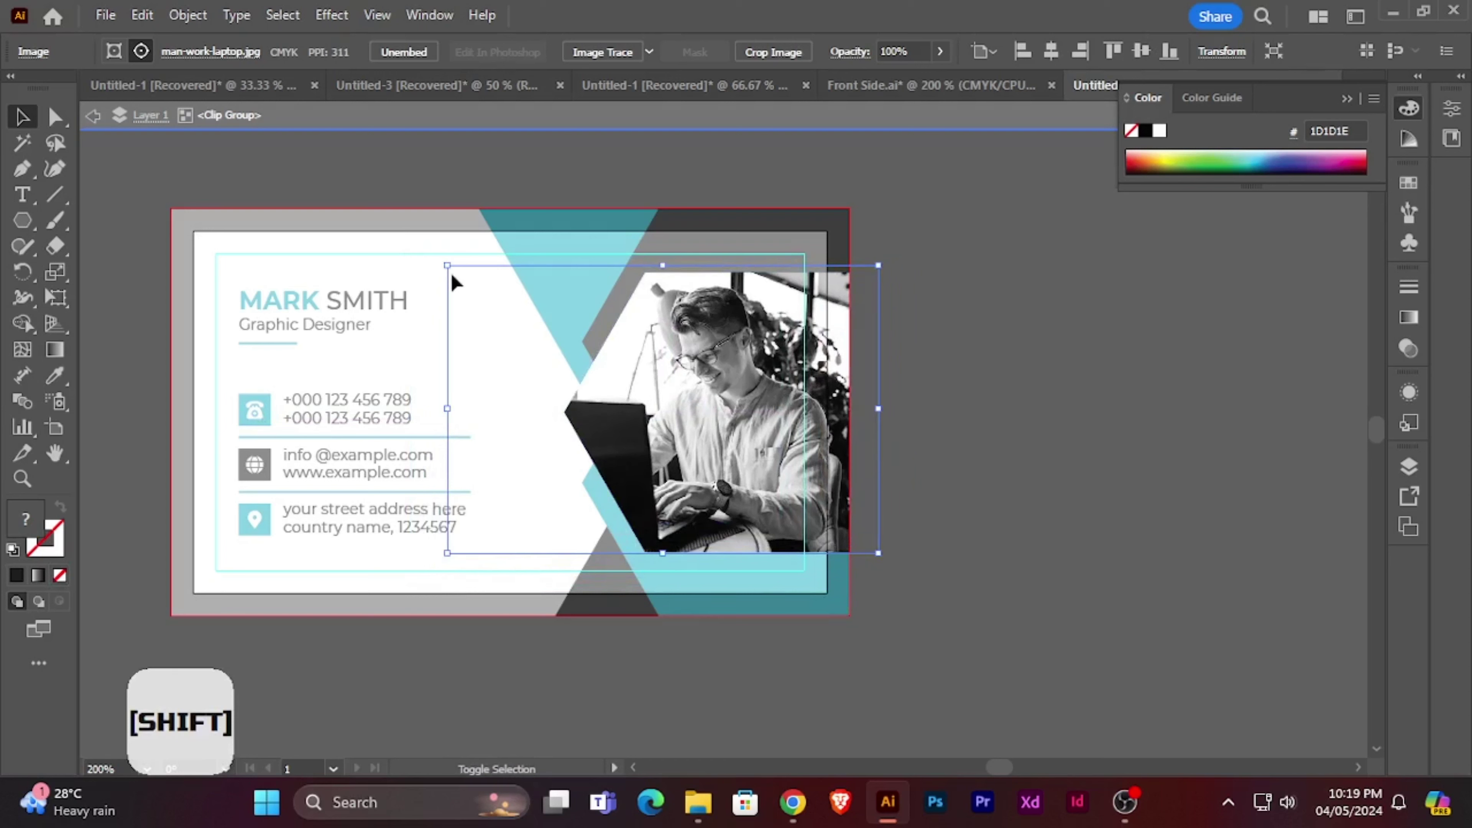
mouse_move(445, 268)
mouse_down()
mouse_move(458, 273)
mouse_move(447, 265)
mouse_up()
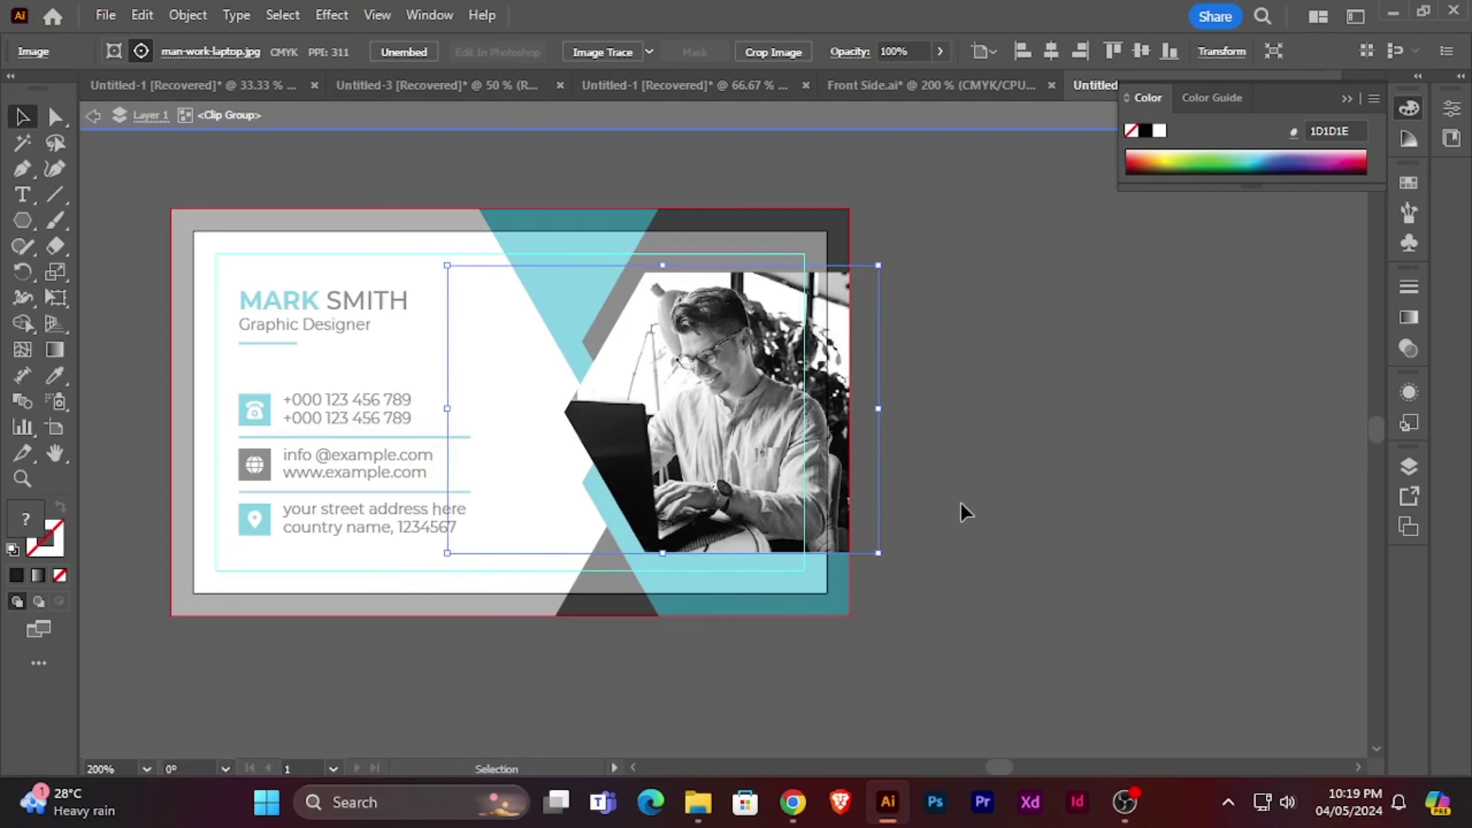
- Nudge the photo slightly left inside its hexagon mask and leave isolation mode
key(Left)
key(Left)
key(Left)
key(Left)
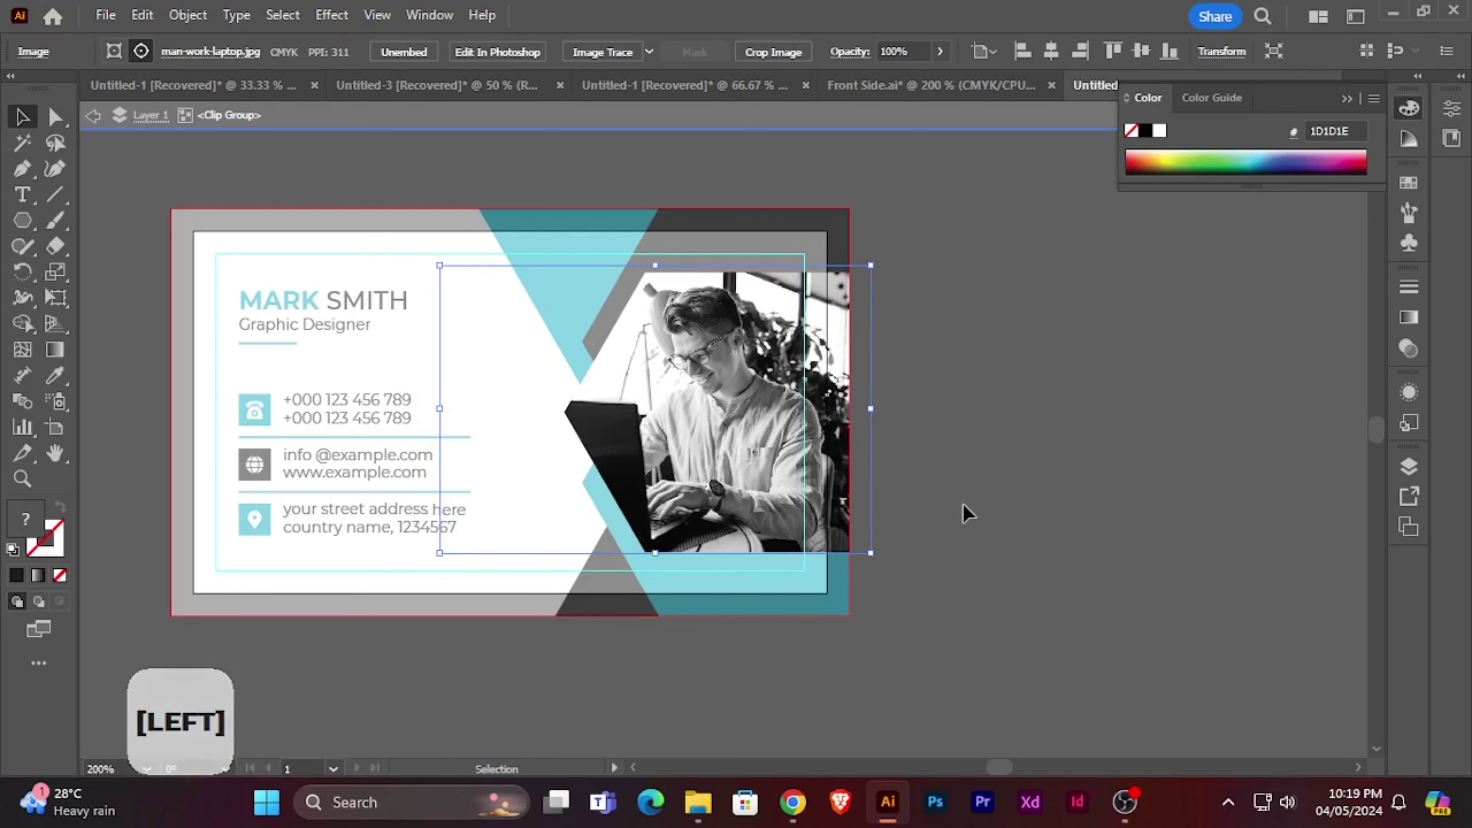
key(Left)
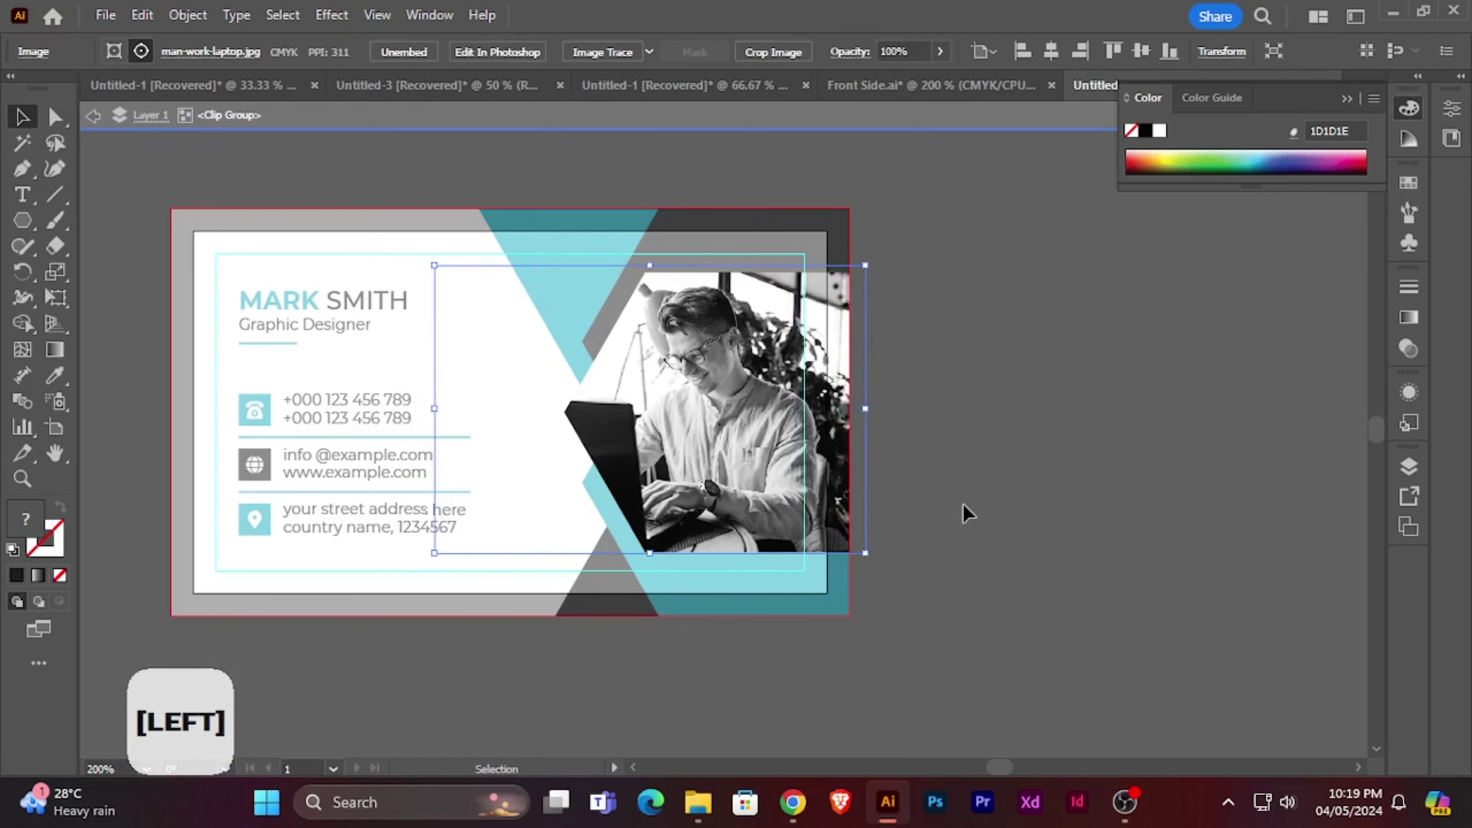
double_click(966, 513)
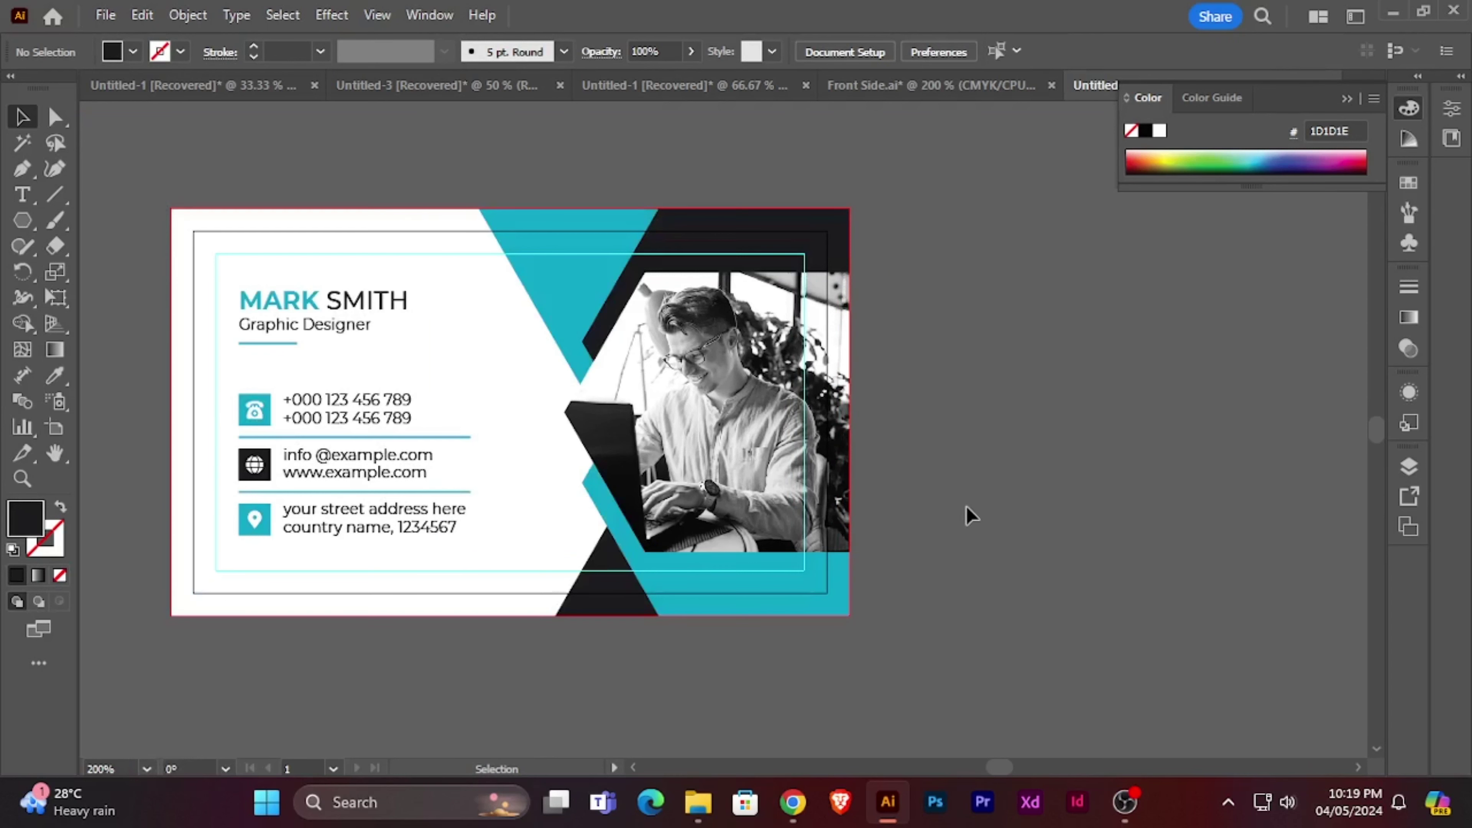
- Duplicate the artboard with all its artwork to the right of the original card
key(ctrl+minus)
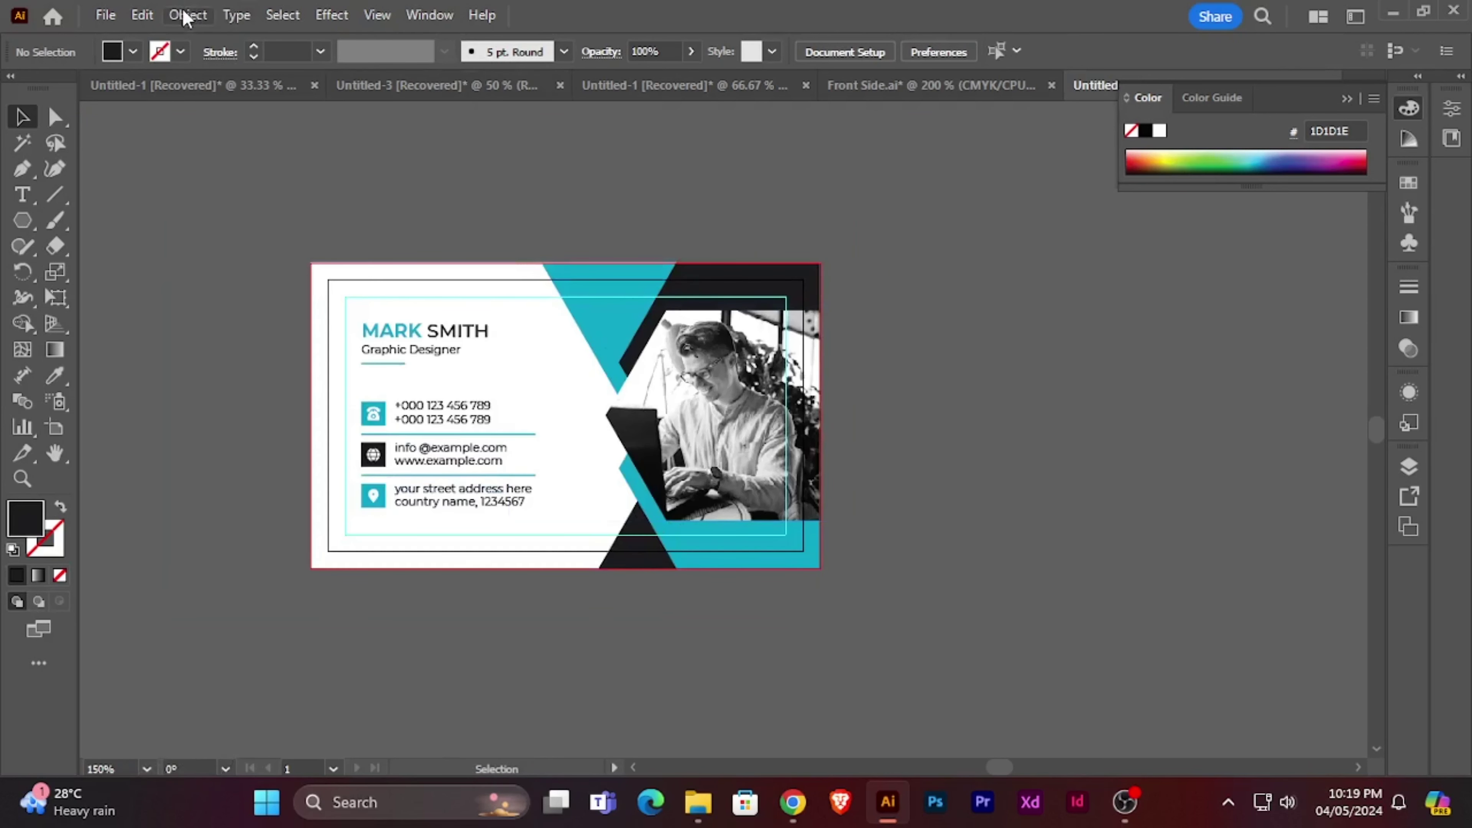
key(ctrl+a)
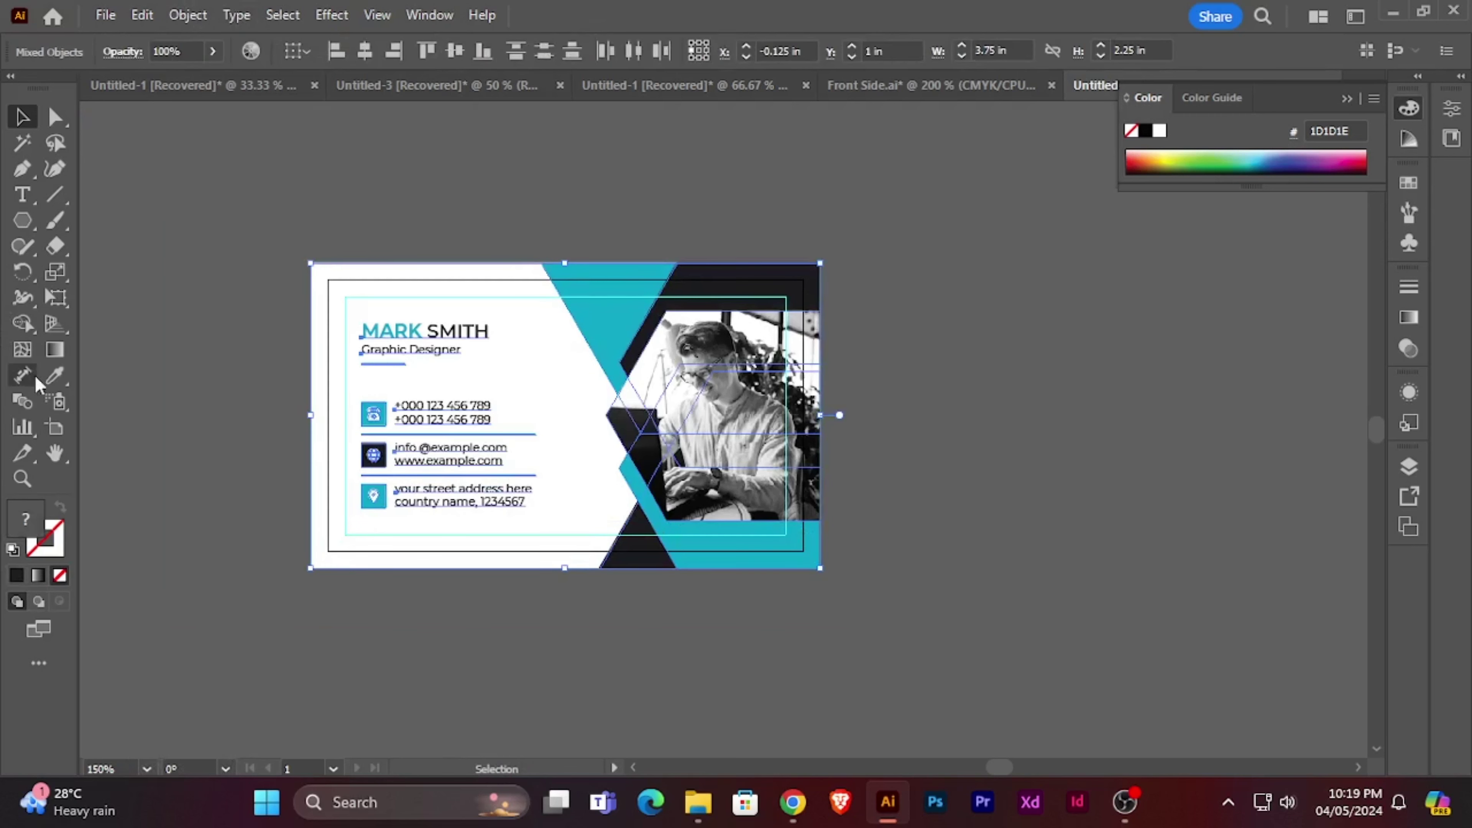
click(55, 426)
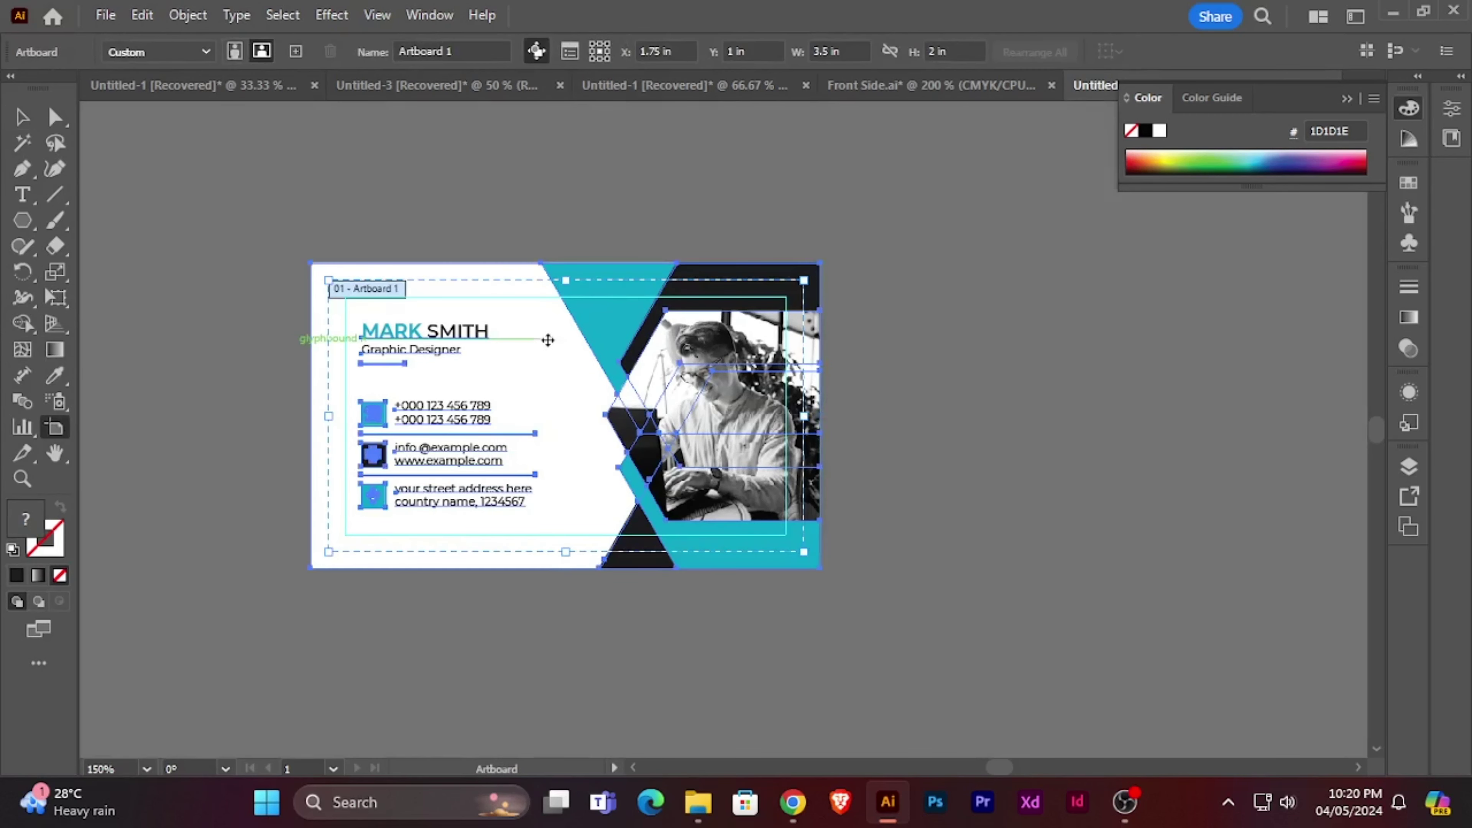
drag(548, 339, 1097, 324)
key(Escape)
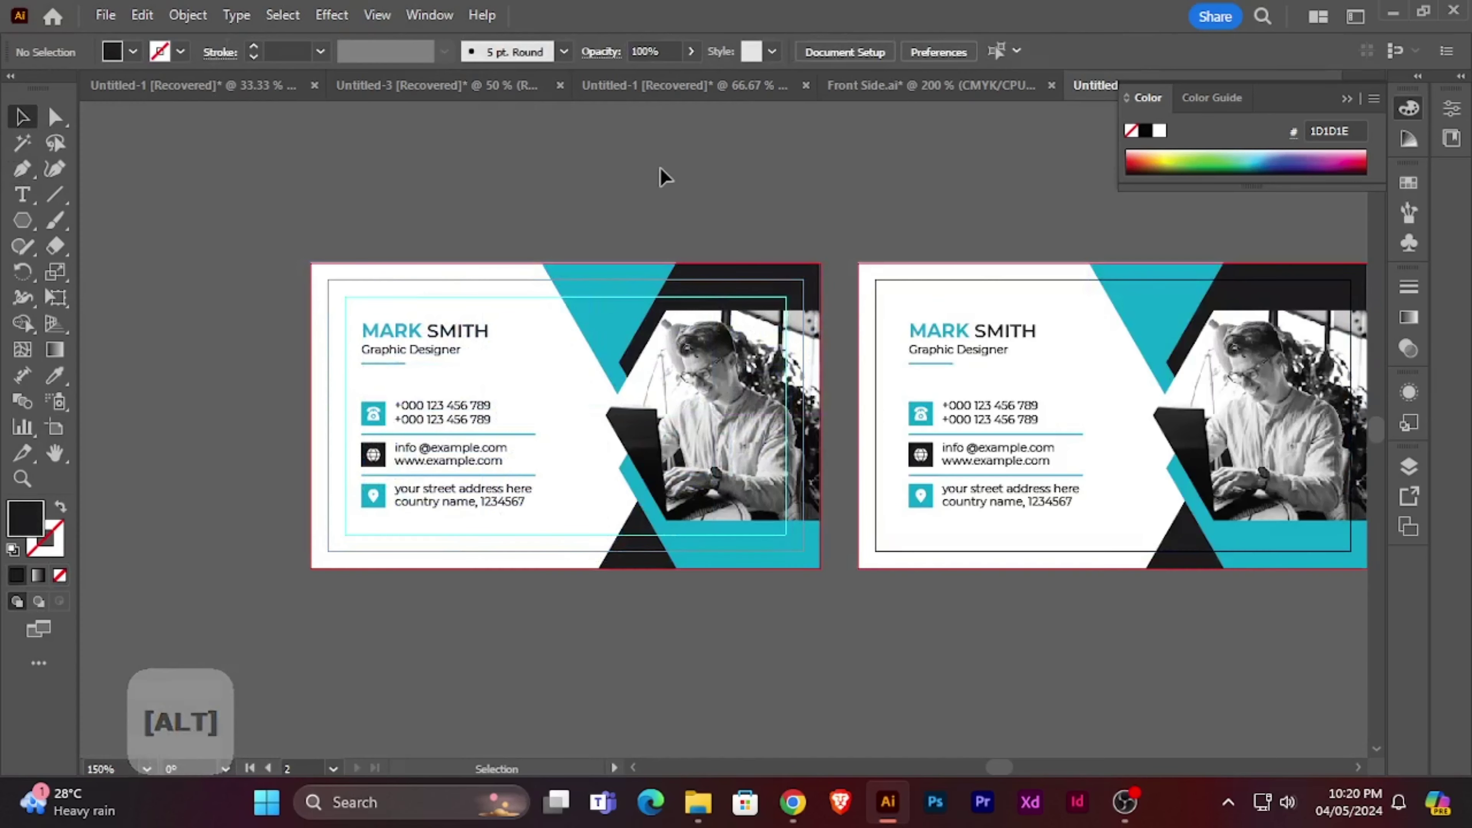
- Reflect all artwork of the duplicated card across the vertical axis
drag(814, 182, 1095, 673)
right_click(907, 452)
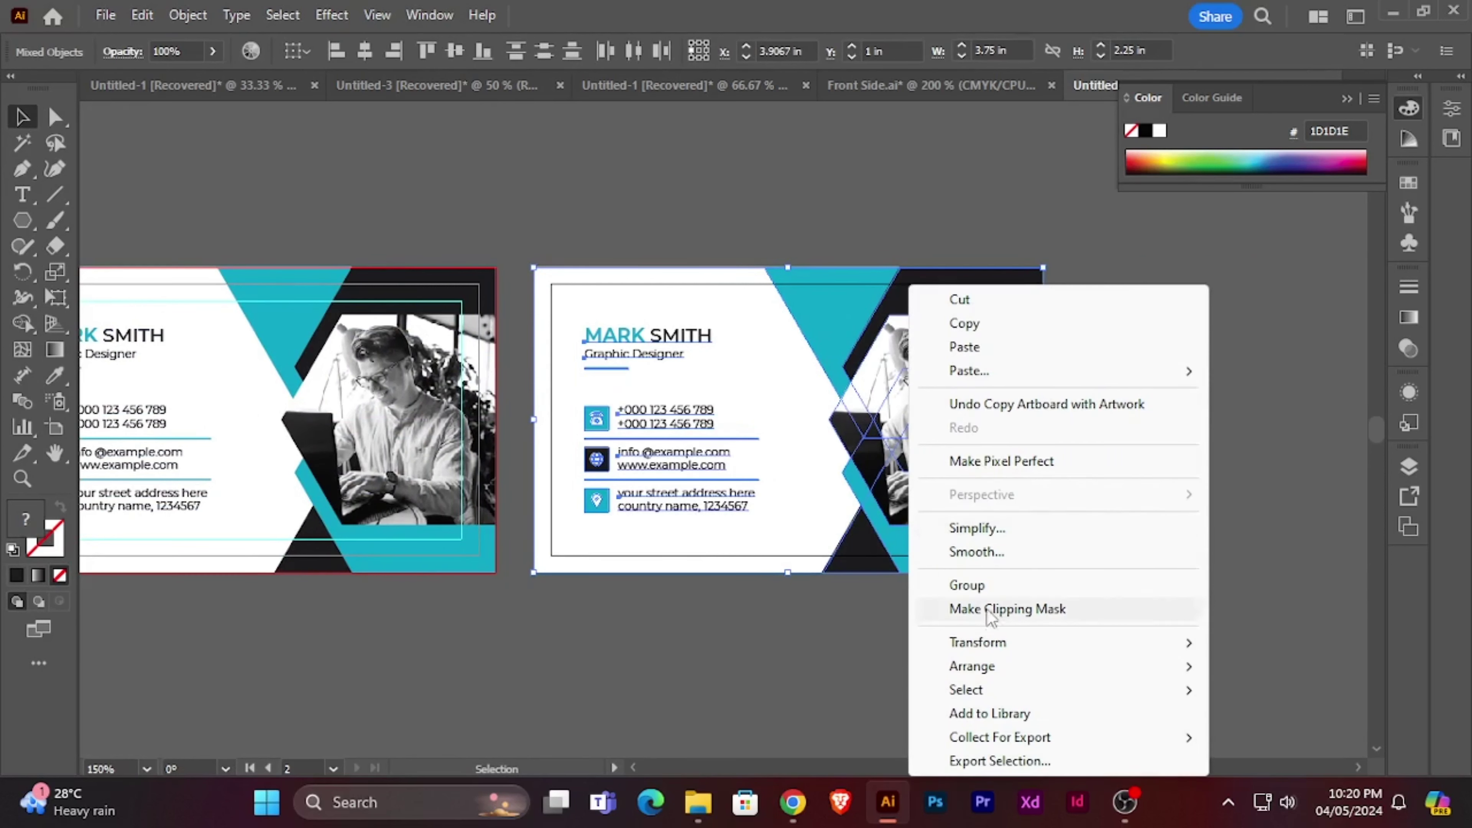
mouse_move(983, 645)
click(745, 533)
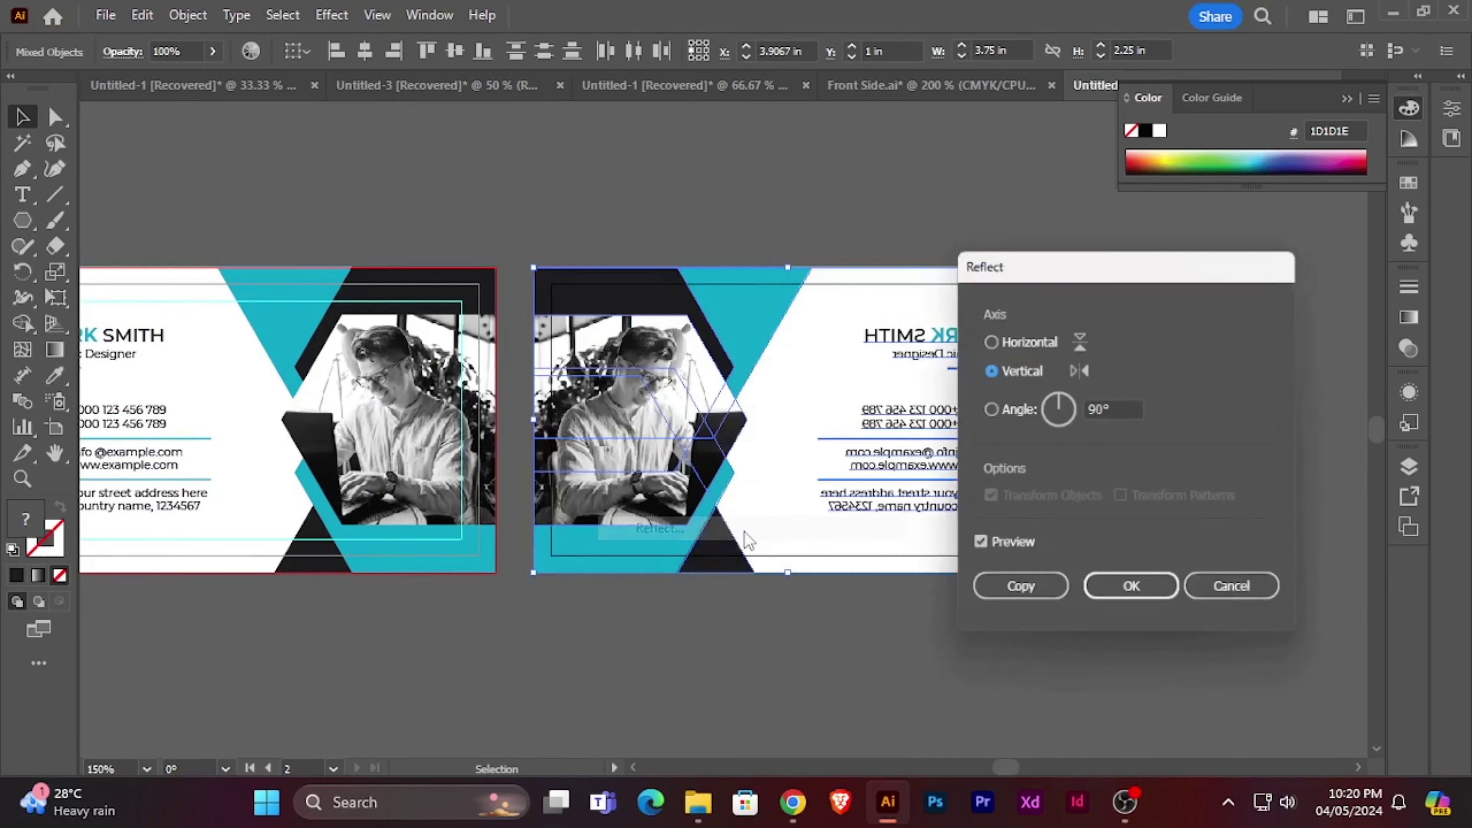
click(1134, 591)
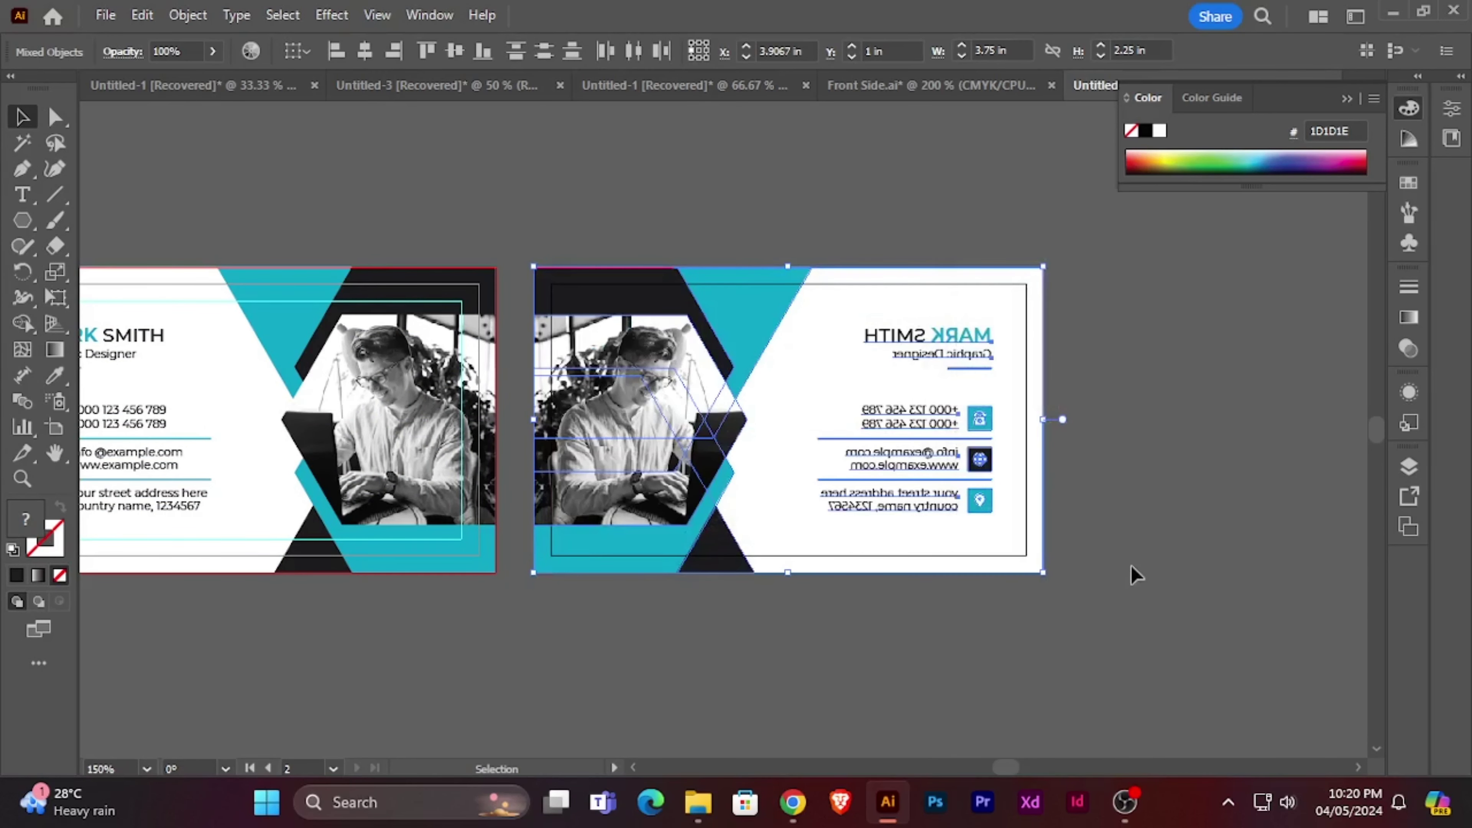
click(1134, 566)
- Replace the mirrored name and contact details on the second card with the copied company logo, tagline and website group
scroll(1134, 464, up, 1)
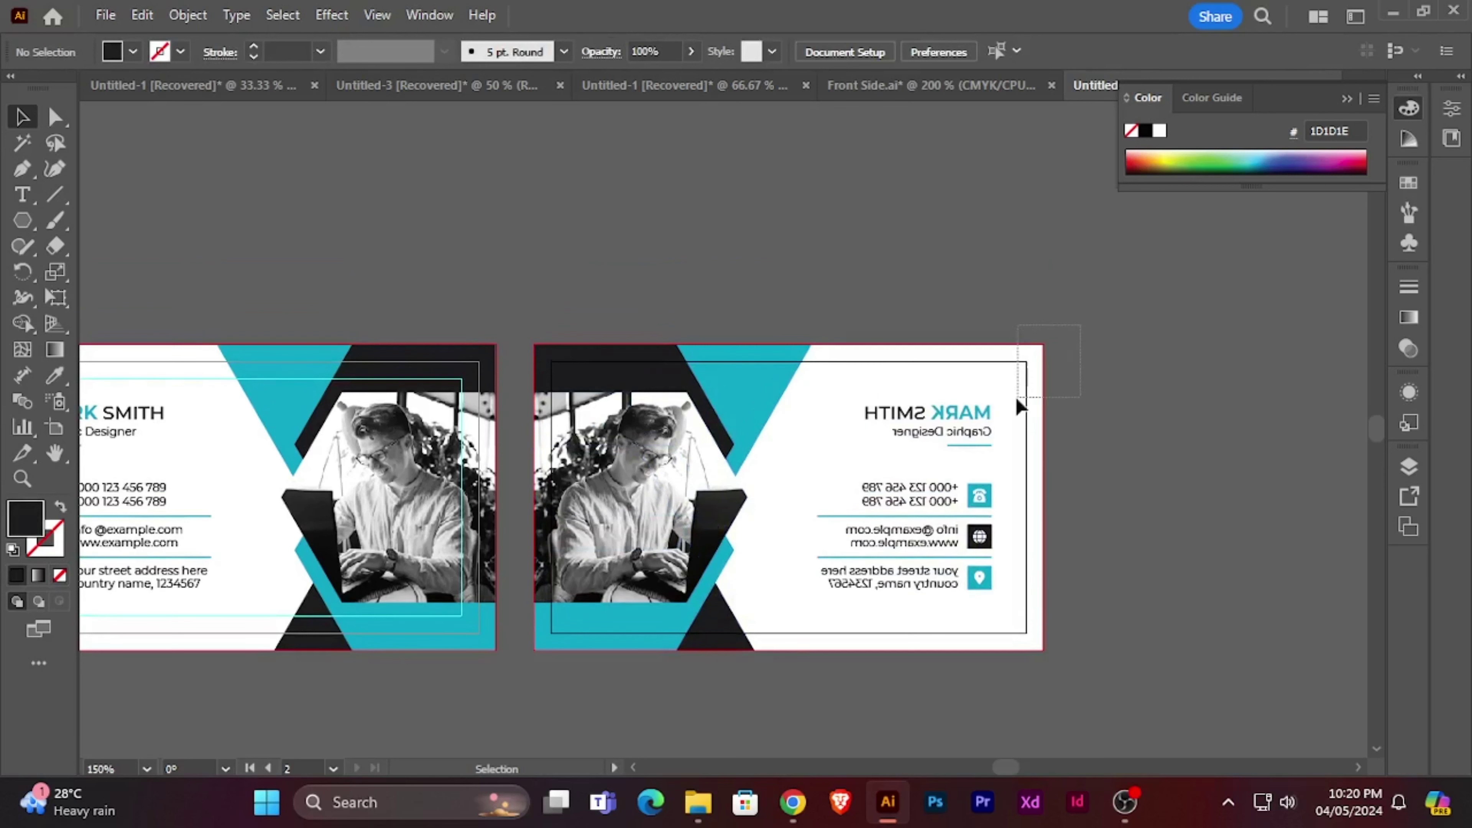
drag(1018, 400, 914, 622)
key(ctrl+shift+a)
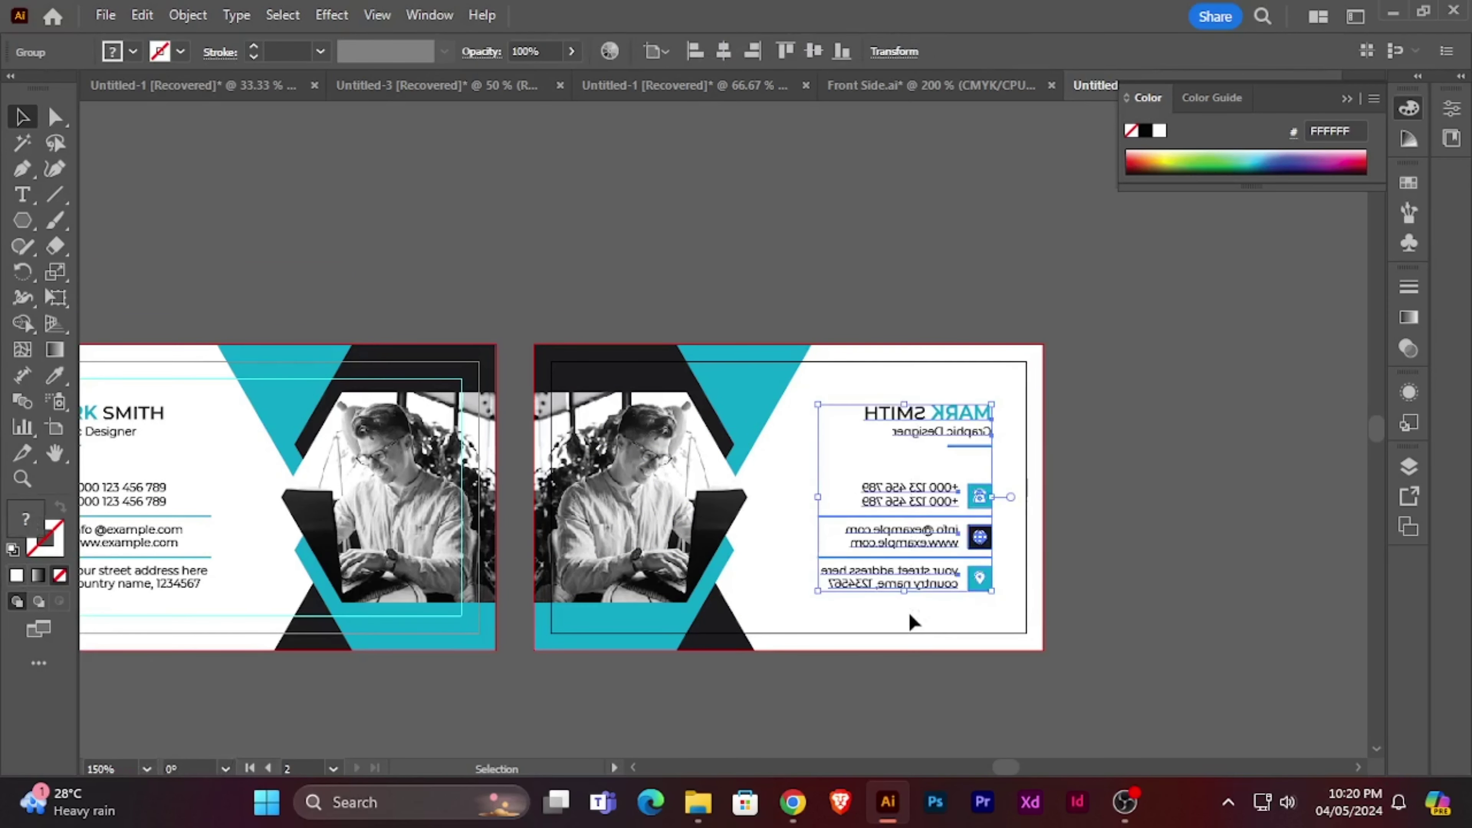
key(Delete)
scroll(1066, 464, down, 1)
key(ctrl+v)
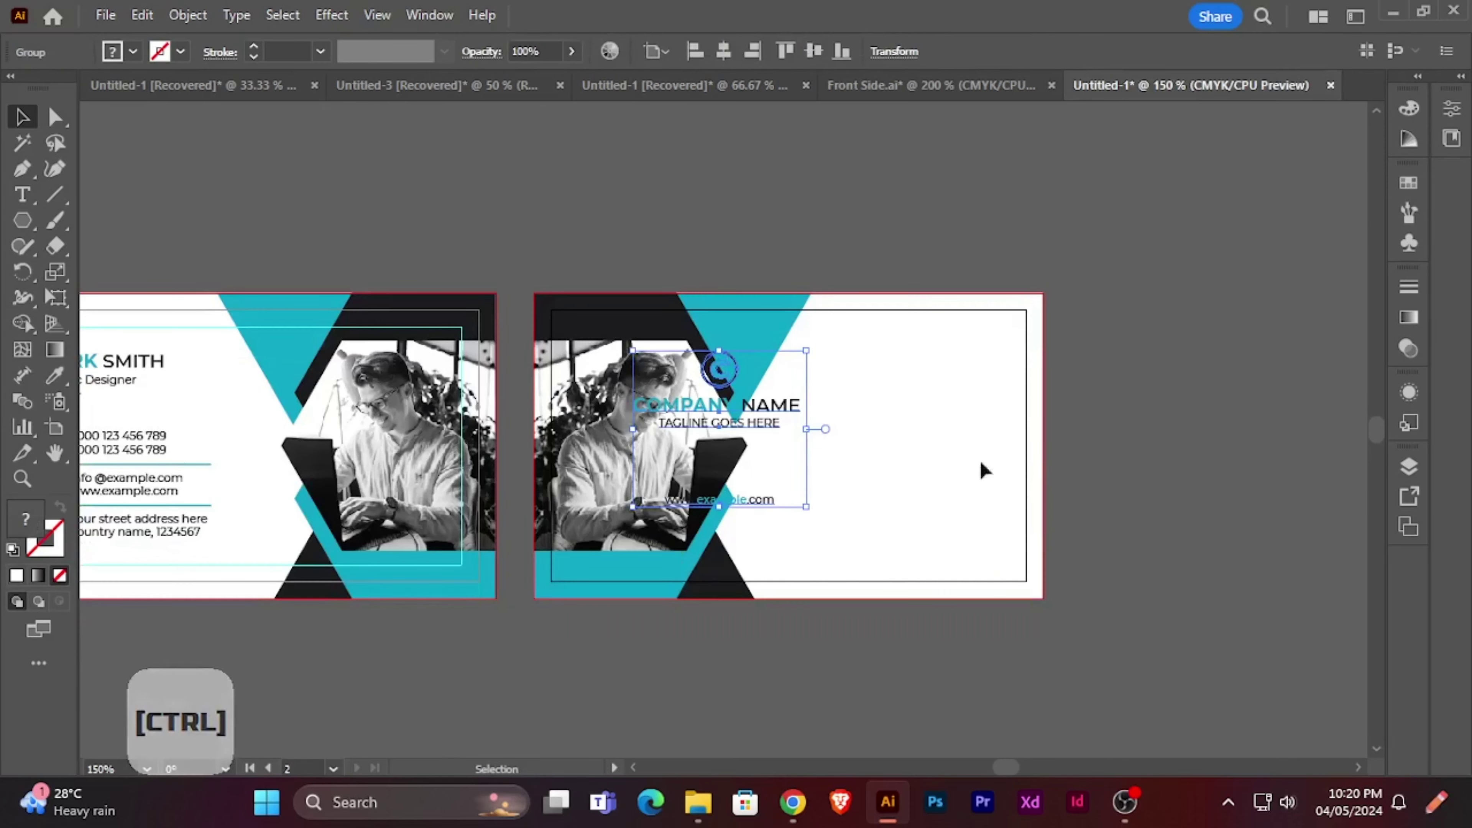
- Bottom-align the company group with the first card's contact details and move it right into the second card's white area
shift+click(180, 531)
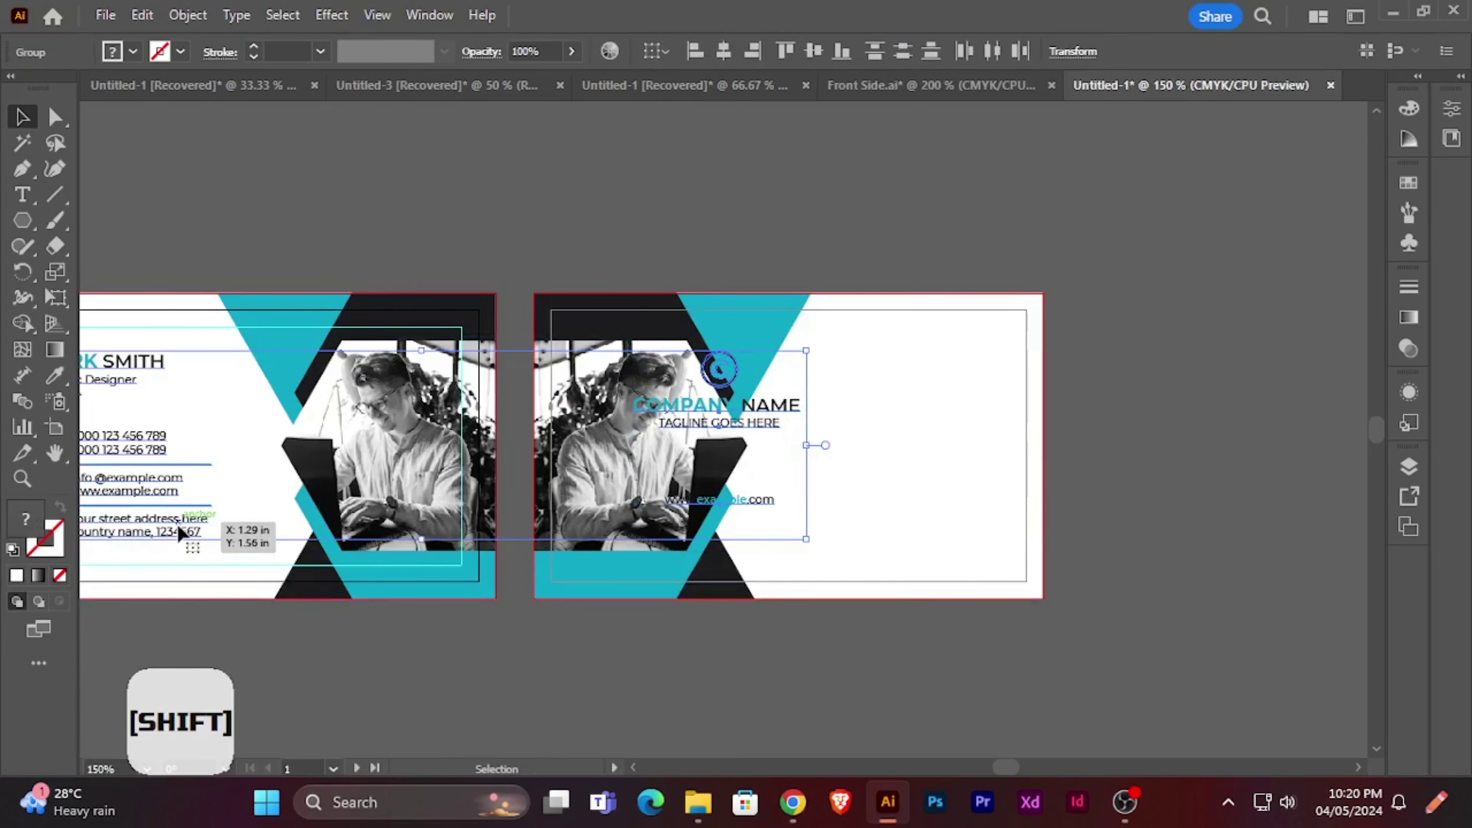
click(841, 51)
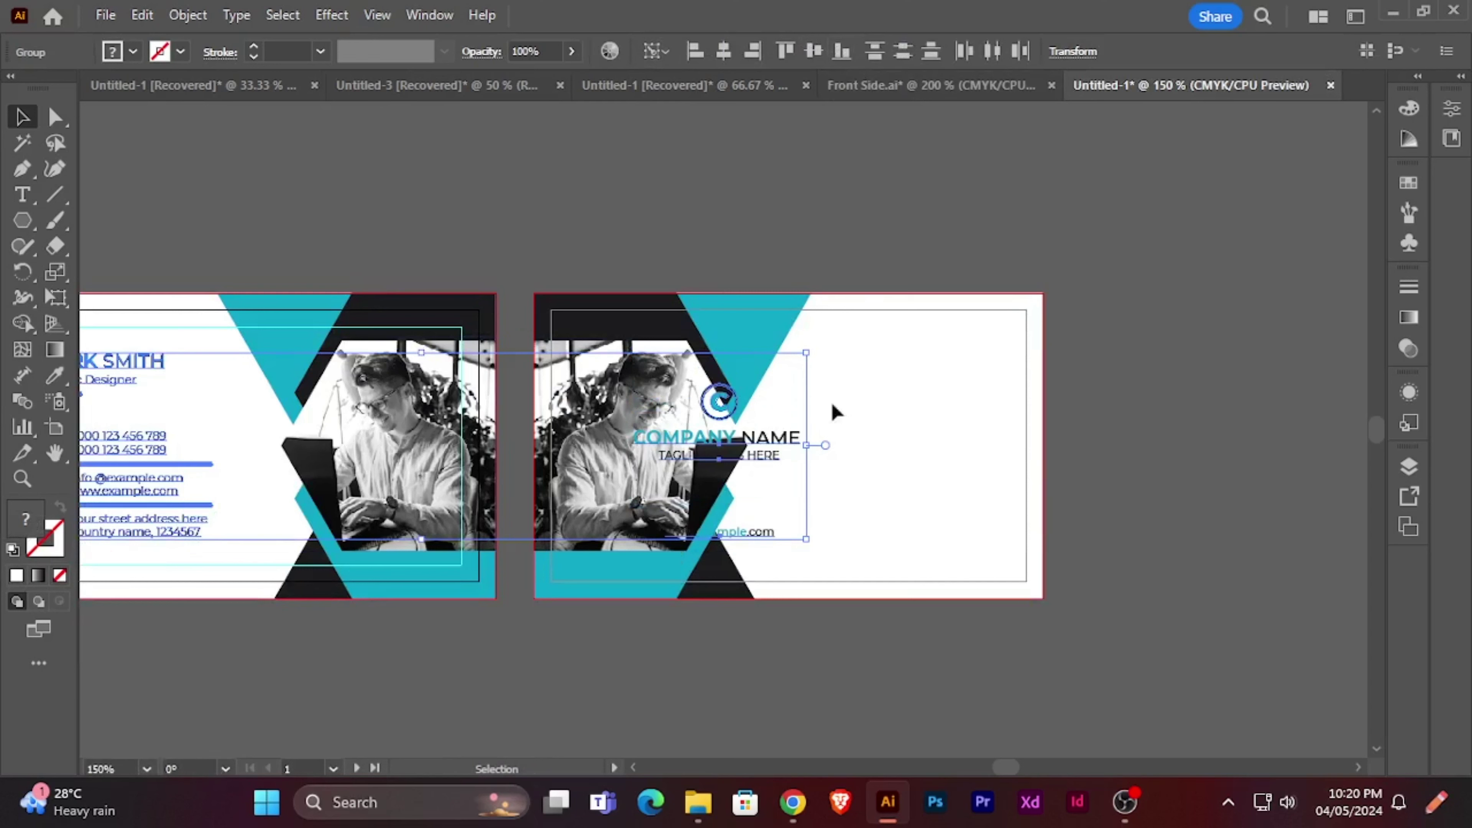
click(899, 413)
drag(801, 449, 979, 441)
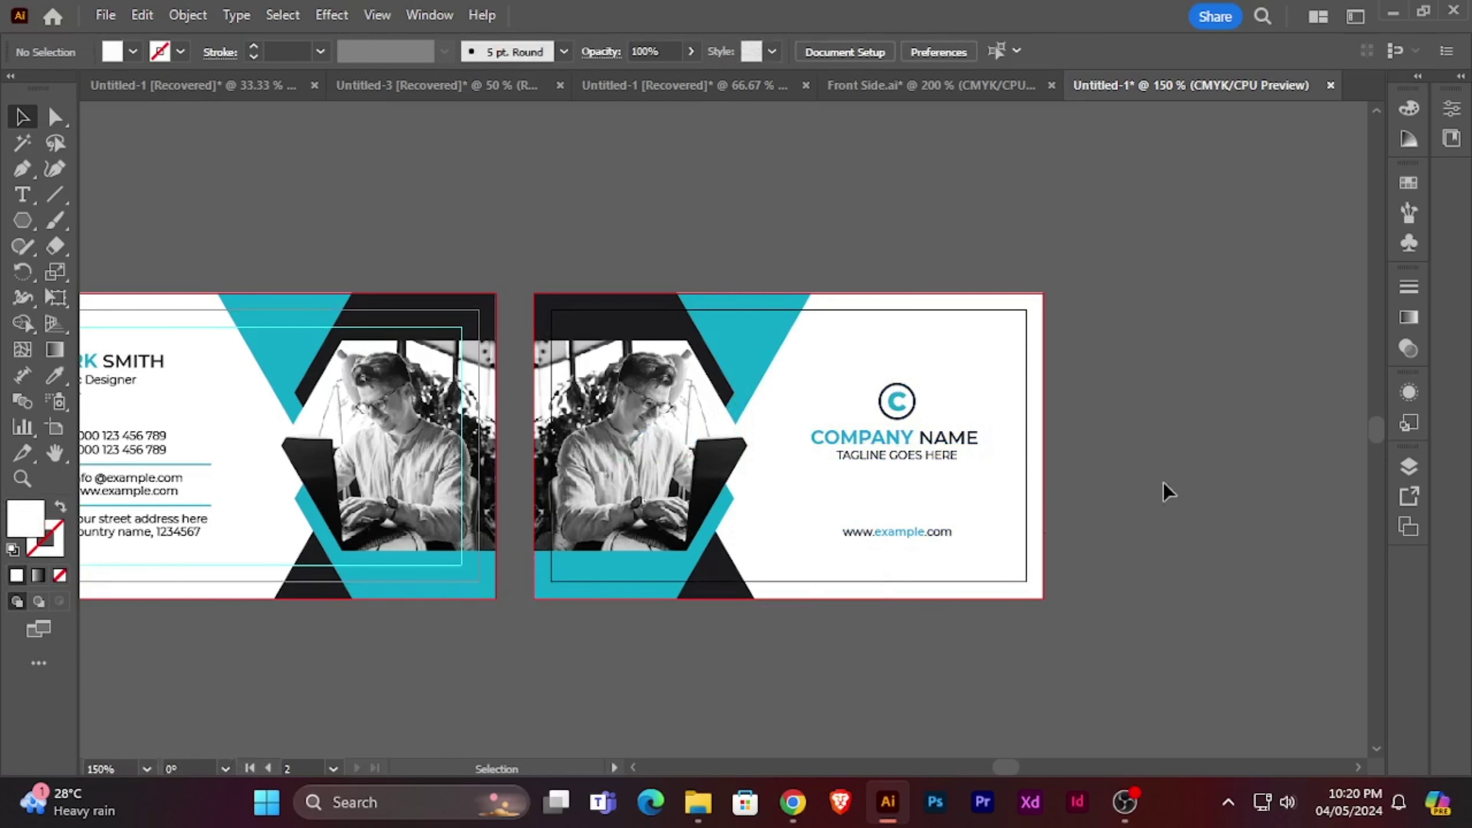
- Hide the guides and bring both finished card sides into view
key(space)
drag(756, 648, 954, 613)
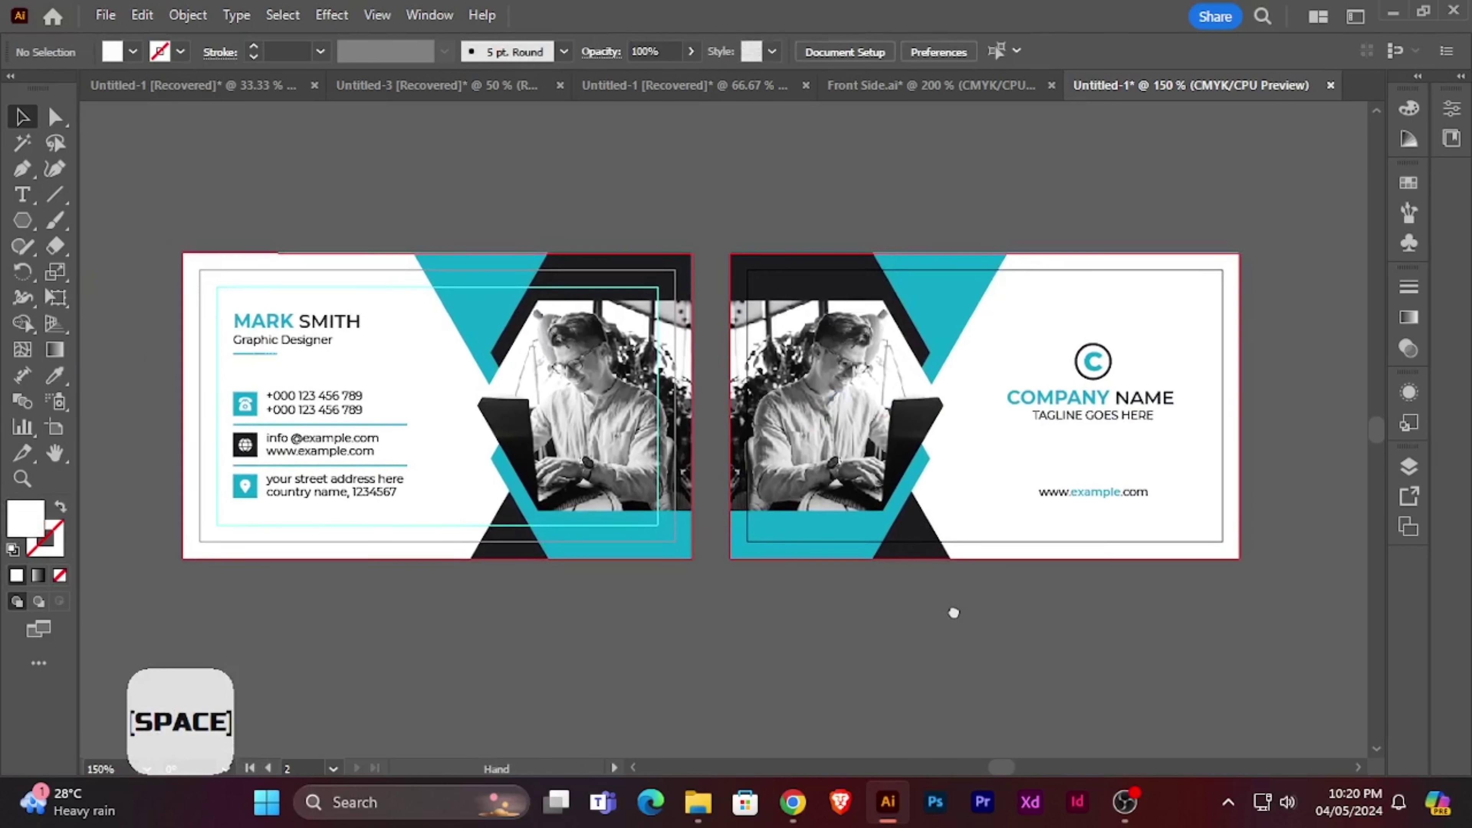
right_click(894, 629)
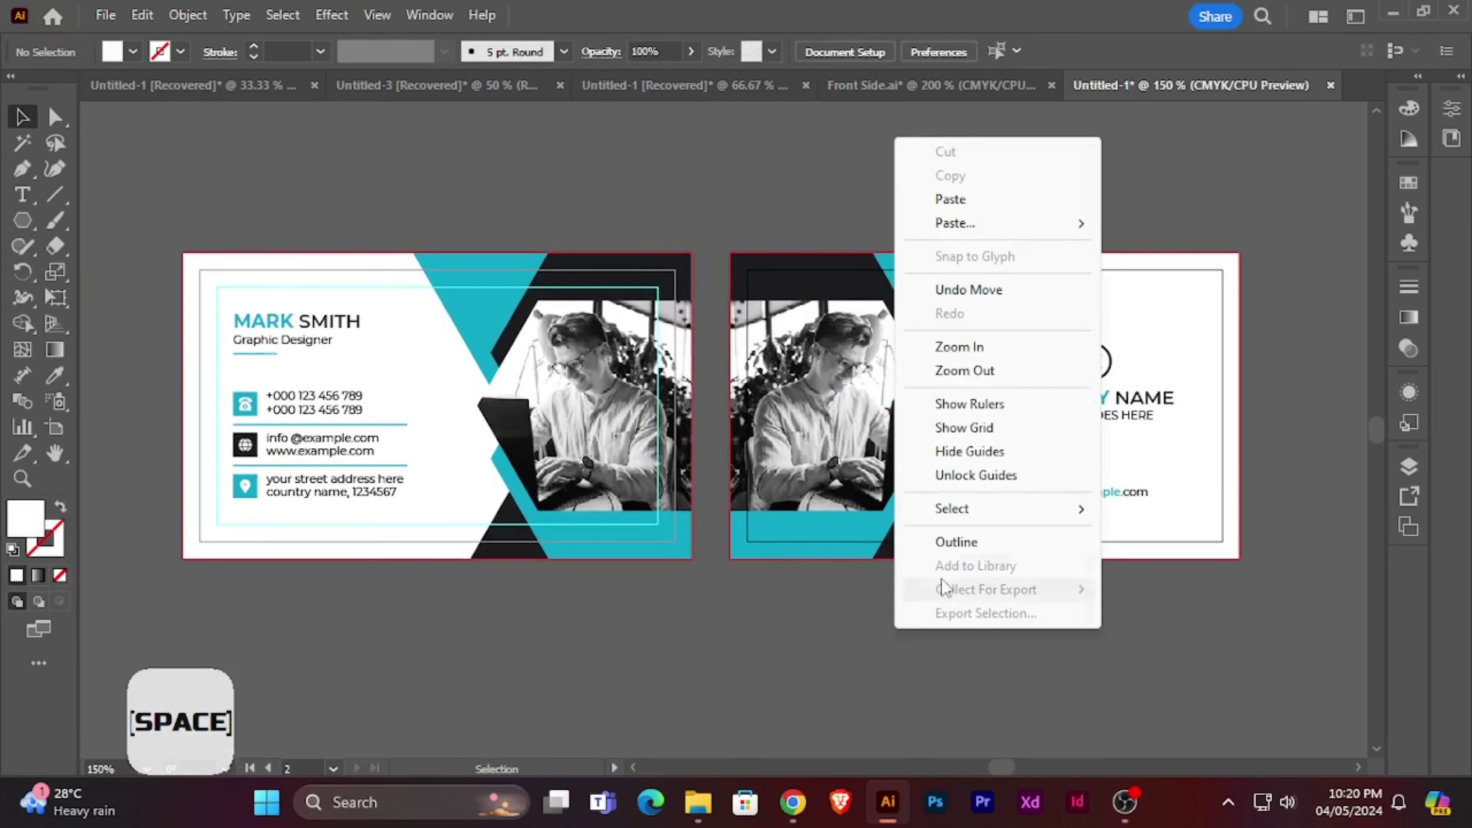
click(1003, 453)
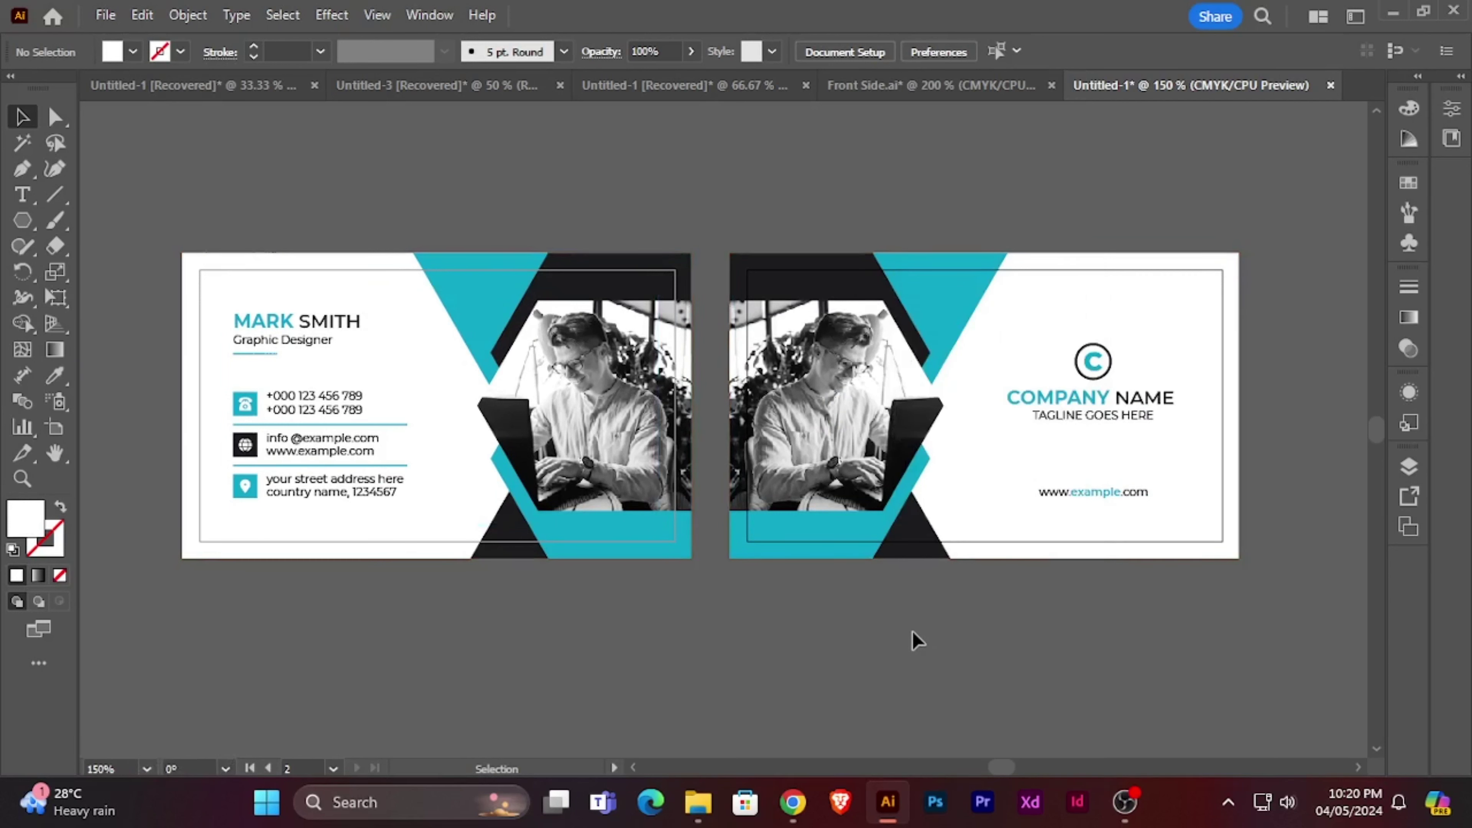
key(space)
drag(885, 638, 875, 641)
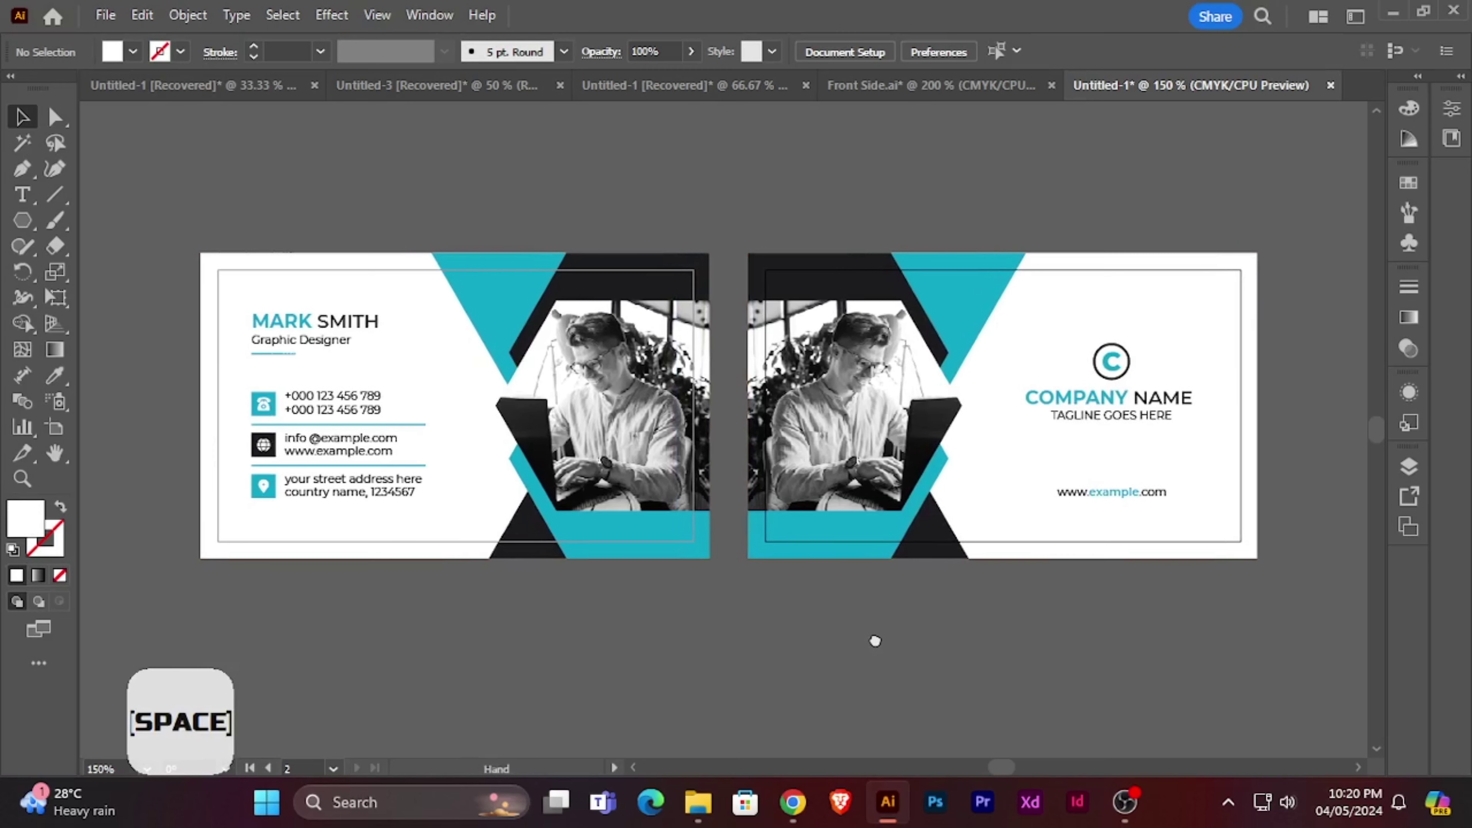